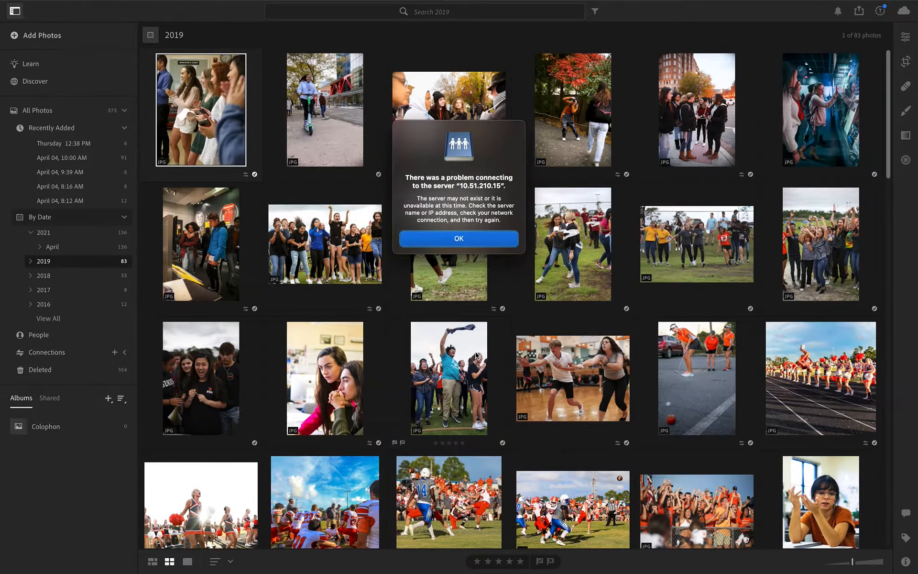
Step: Import all eight photos from the LIGHTROOM FSPA 21 folder into the library
left_click(498, 238)
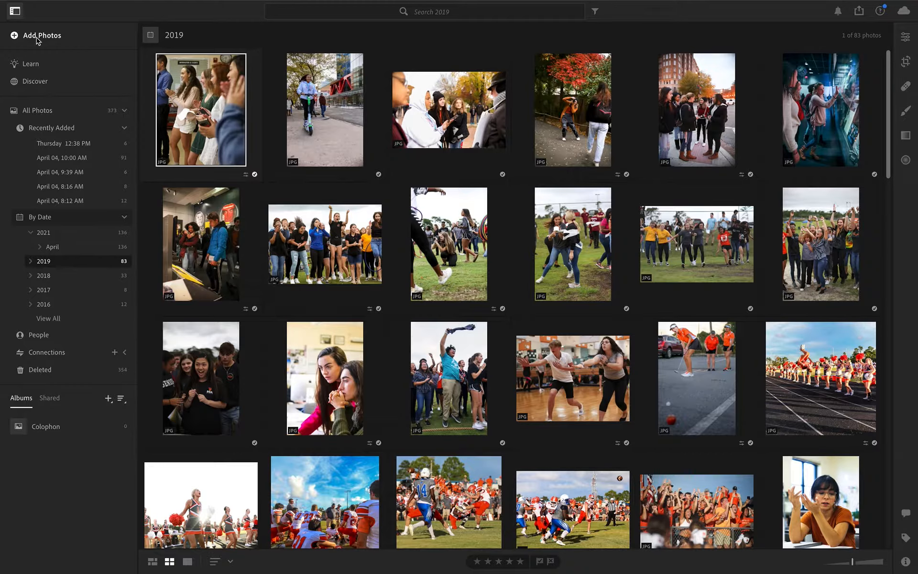
left_click(38, 38)
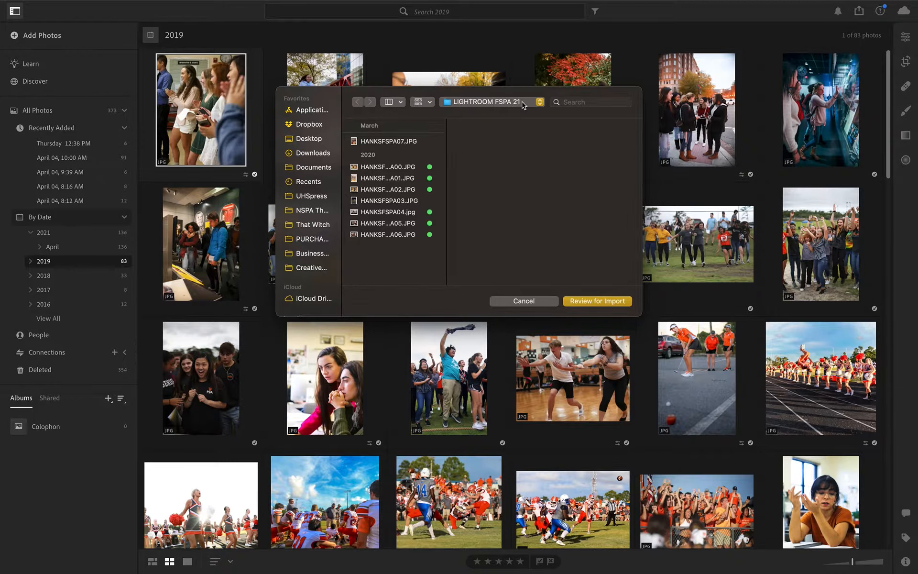
left_click(410, 187)
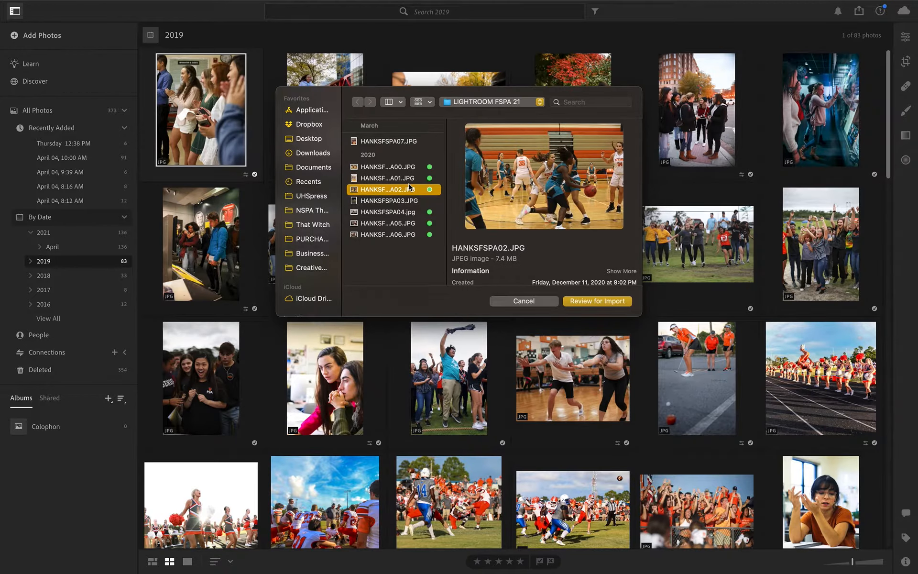
key("super+a")
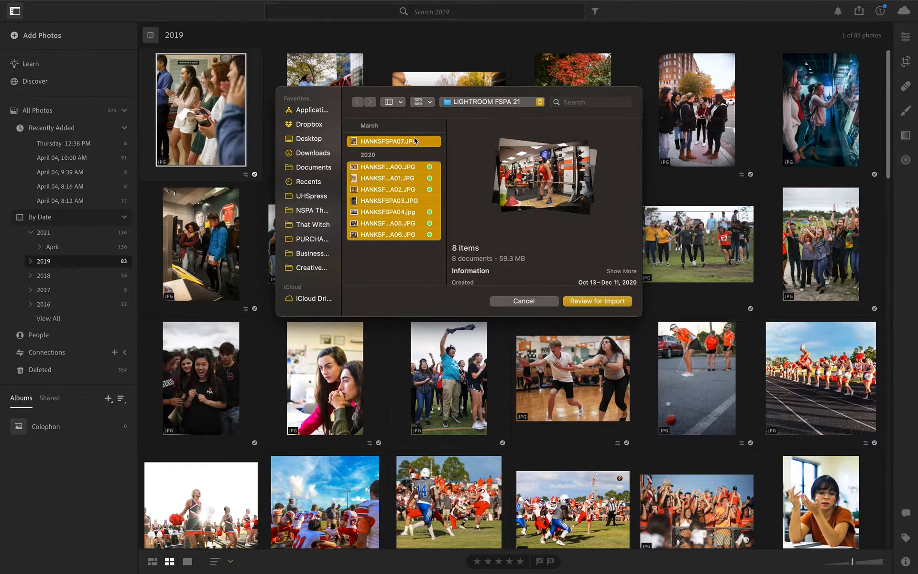
left_click(589, 302)
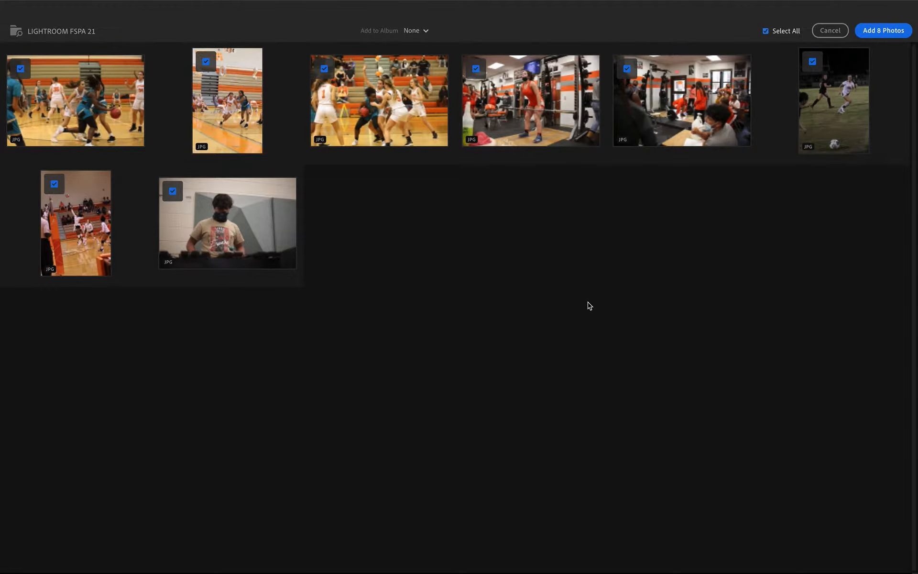
left_click(903, 33)
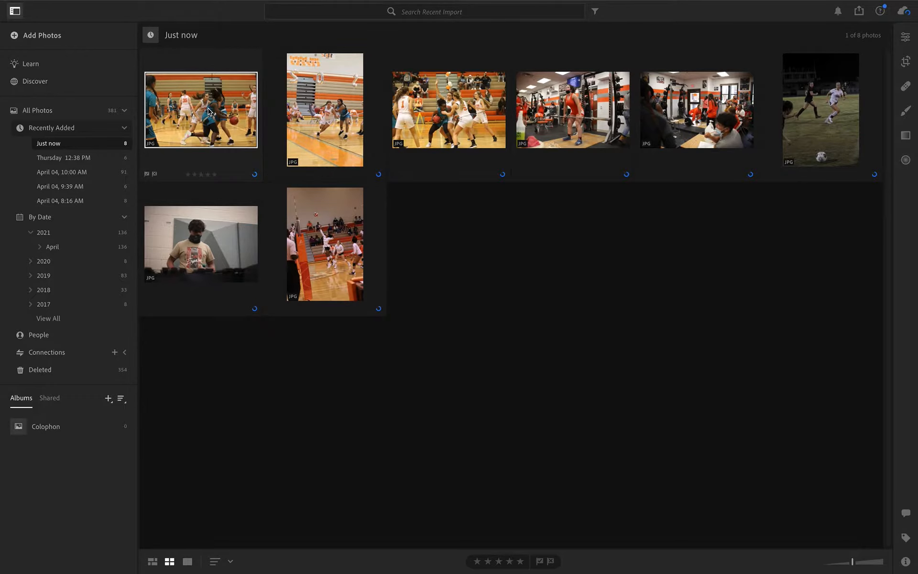
Step: Open the first basketball photo in single-image view for editing and set its exposure to +0.16
left_click(187, 563)
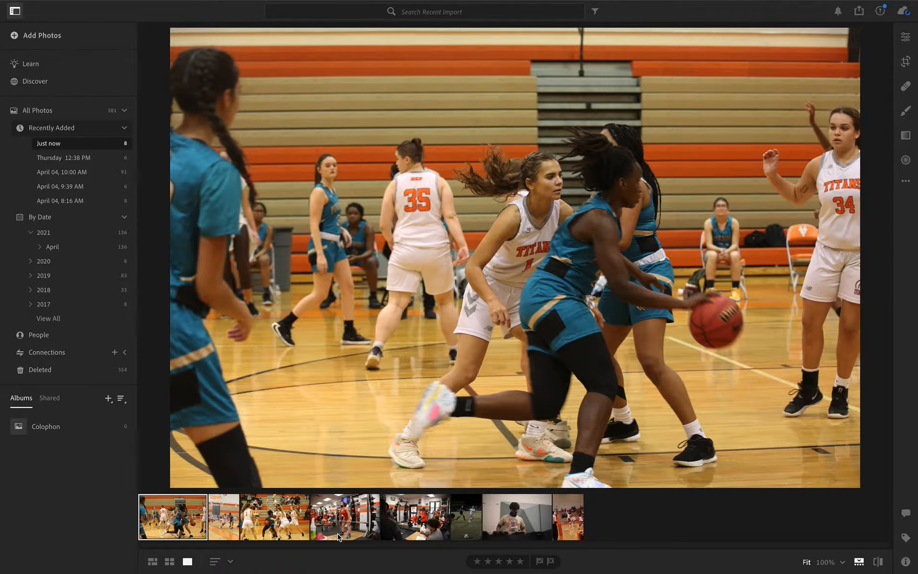
left_click(906, 38)
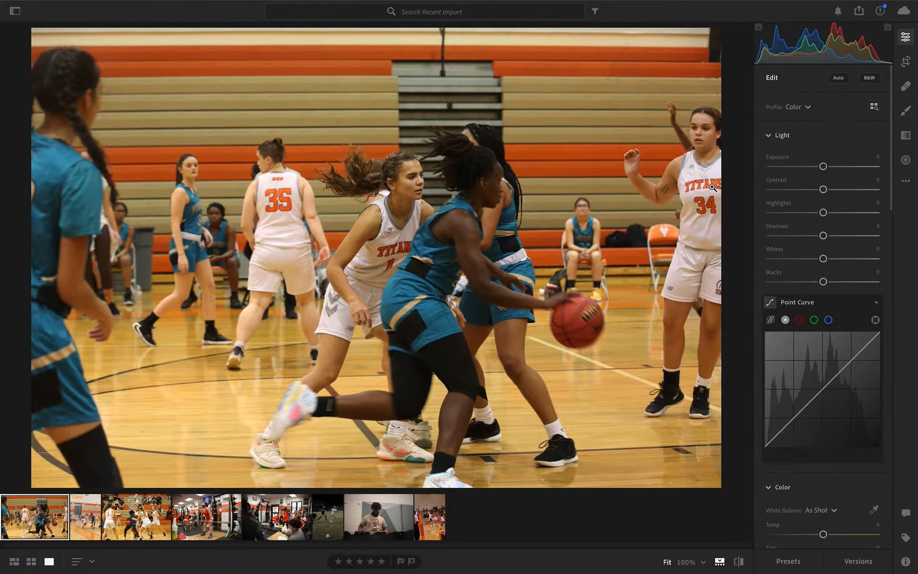
left_click_drag(823, 166, 826, 166)
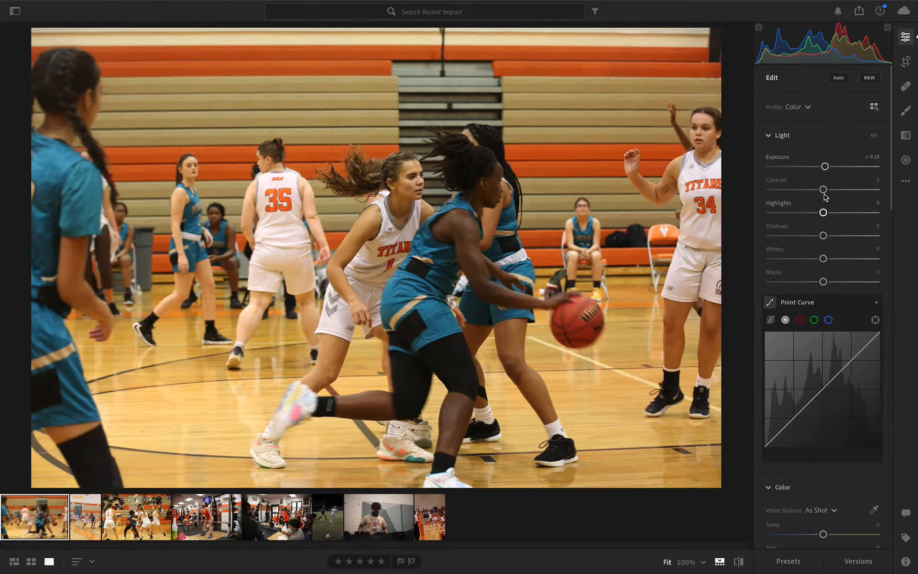
Step: Try a contrast of +57 and a highlights adjustment on the basketball photo, resetting each to its default
left_click_drag(823, 190, 854, 191)
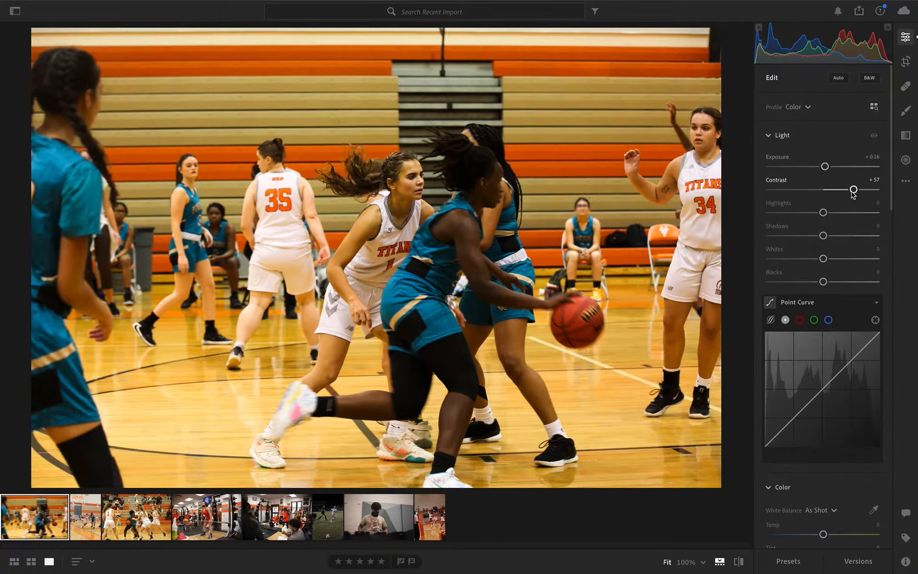
left_click(773, 182)
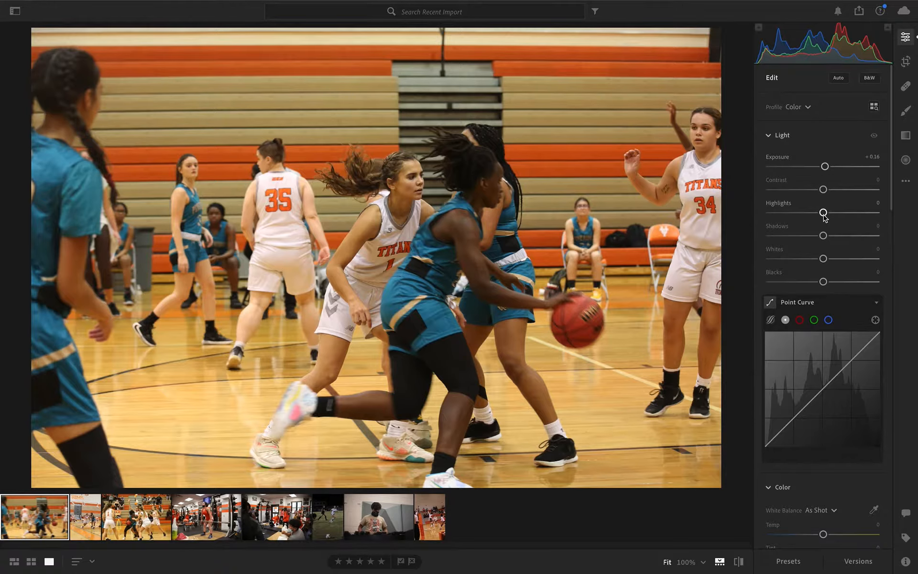
mouse_move(824, 213)
left_mouse_down()
mouse_move(791, 214)
mouse_move(825, 218)
left_mouse_up()
double_click(779, 203)
Step: Set the photo's shadows to +38, whites to +13 and blacks to -18
left_click_drag(823, 235, 848, 239)
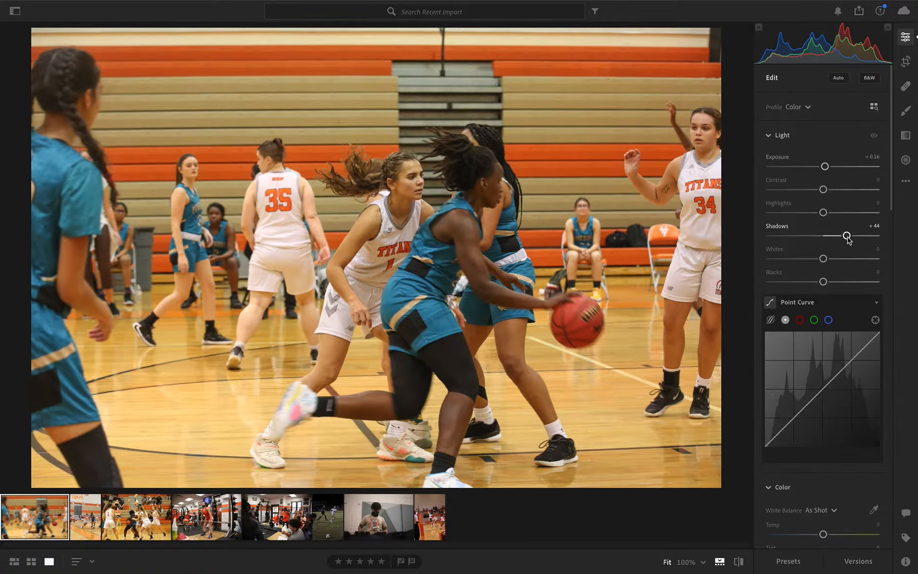
left_click_drag(848, 238, 845, 237)
mouse_move(824, 262)
left_mouse_down()
mouse_move(840, 264)
mouse_move(794, 262)
mouse_move(831, 267)
left_mouse_up()
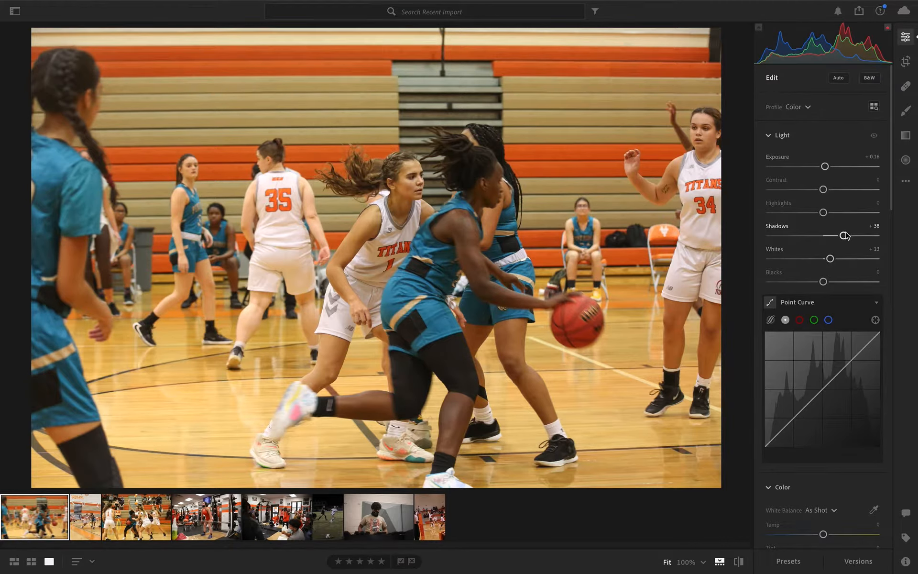
left_click_drag(824, 284, 813, 283)
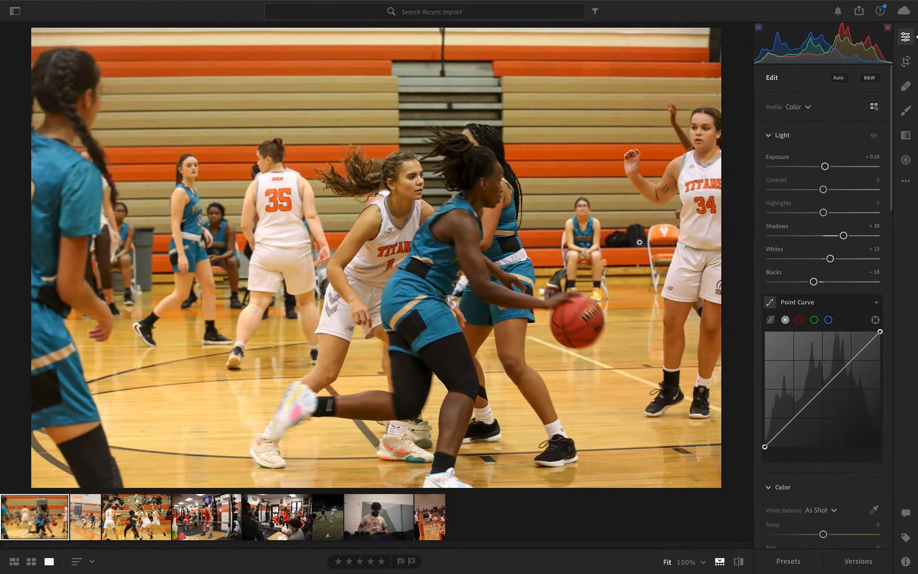
Step: Set a custom white balance by sampling the white jerseys, ending on the central Titans player's jersey
scroll(838, 479, "down", 1)
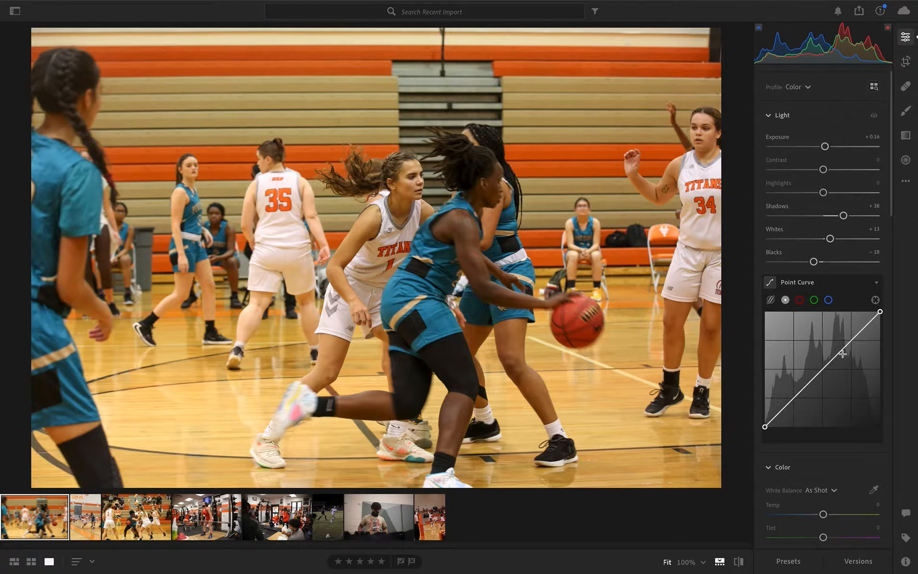
scroll(815, 383, "down", 1)
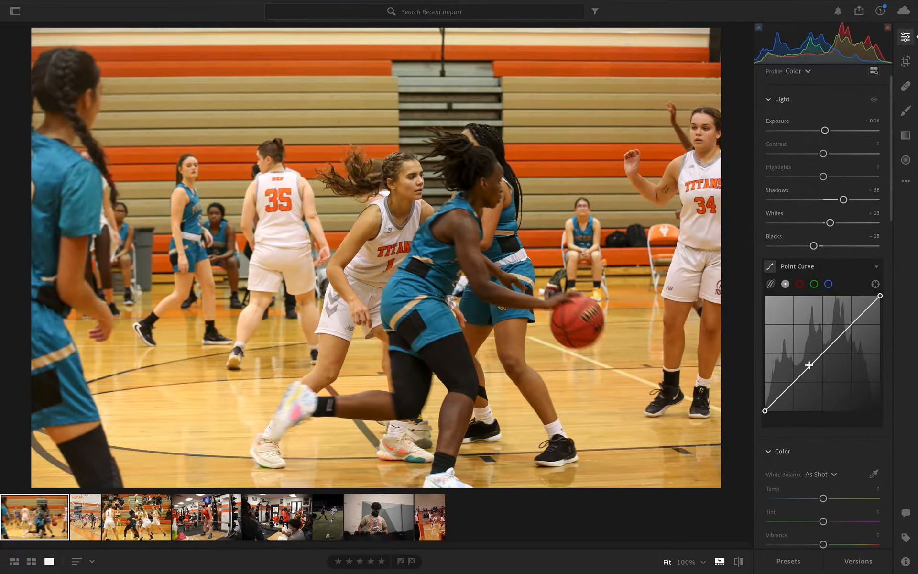
scroll(803, 381, "down", 1)
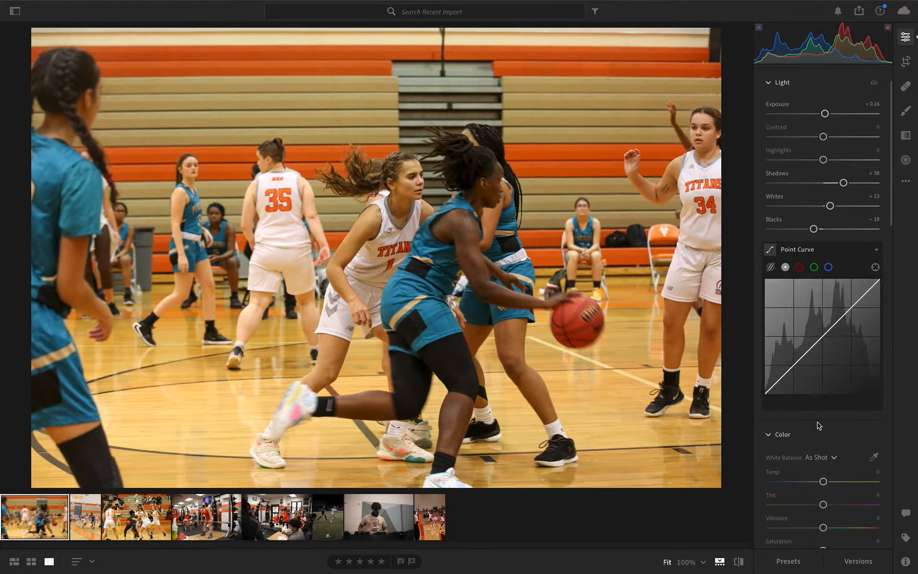
scroll(820, 421, "down", 3)
scroll(819, 425, "down", 2)
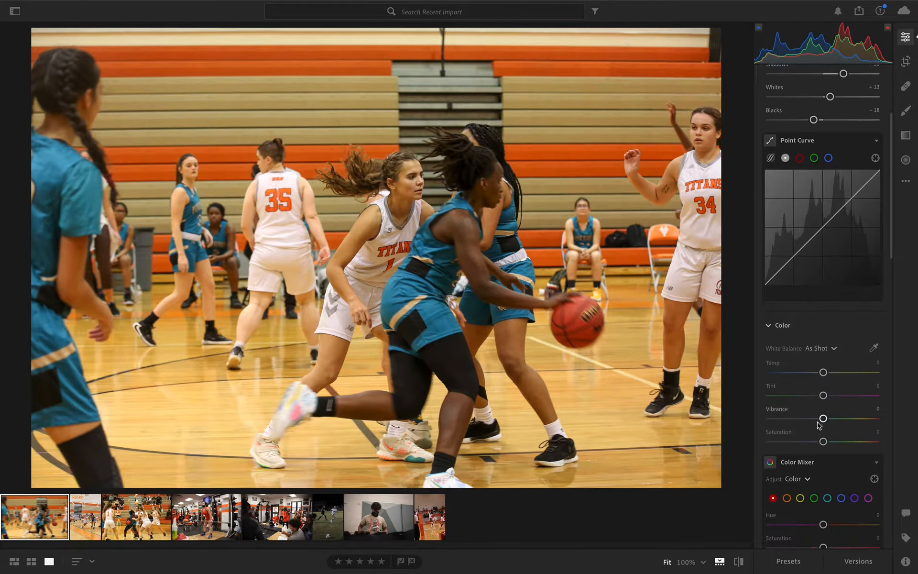
scroll(819, 424, "down", 4)
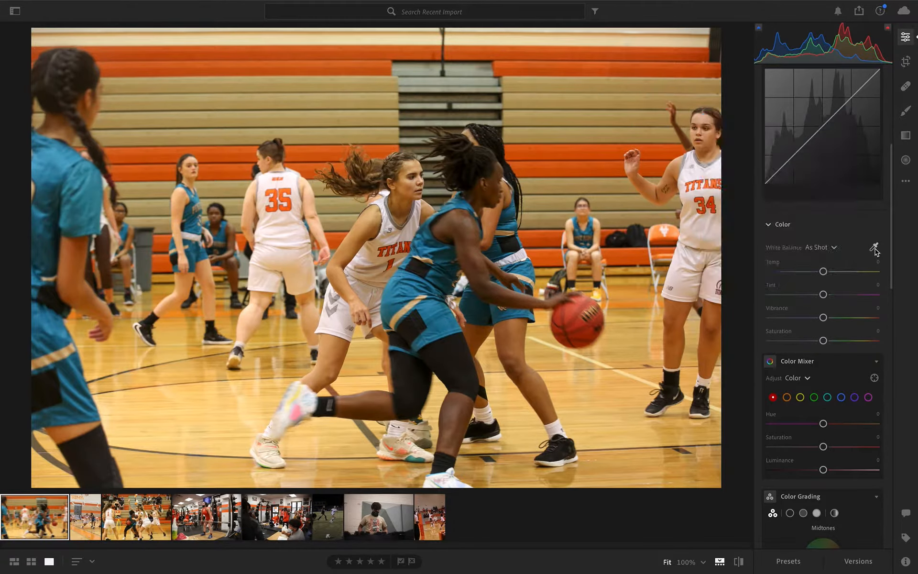
key("w")
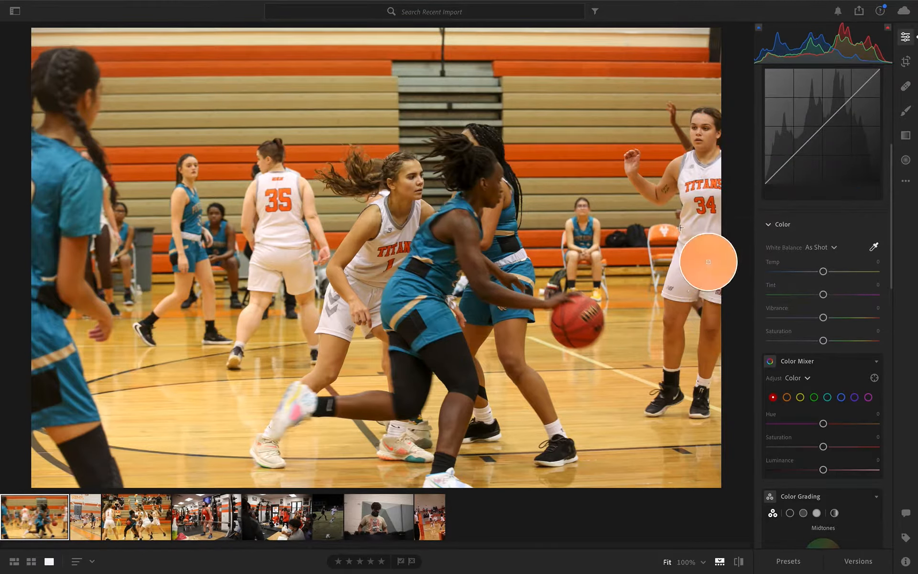
left_click(695, 226)
left_click(695, 171)
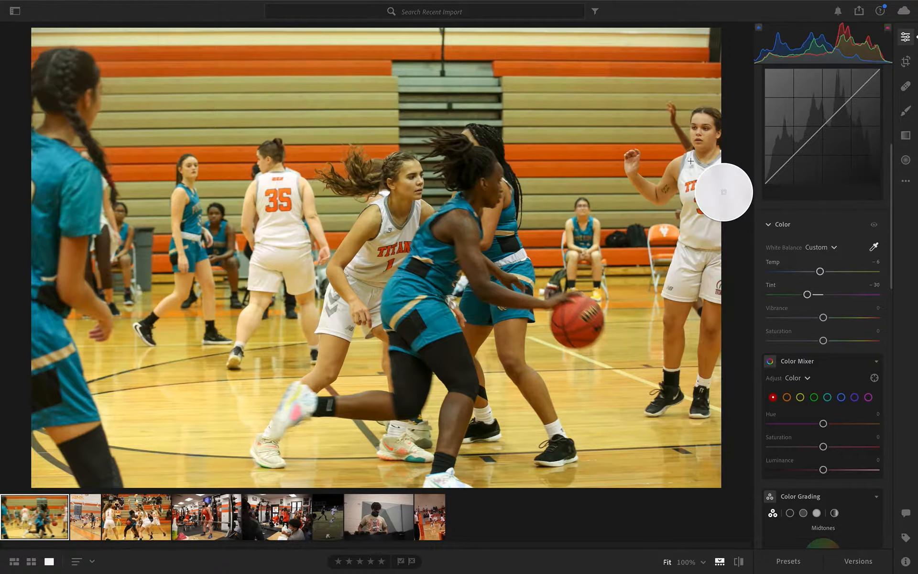
left_click(683, 181)
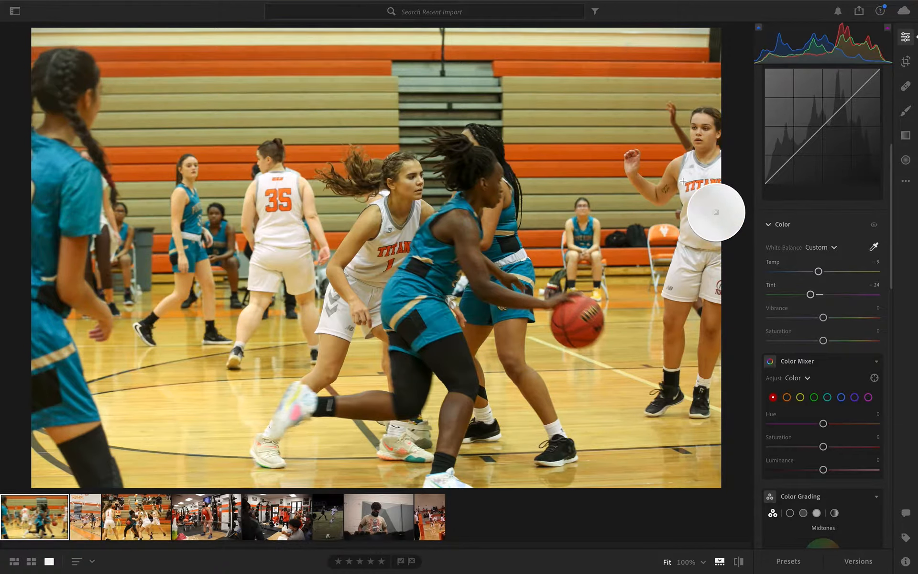
left_click(393, 238)
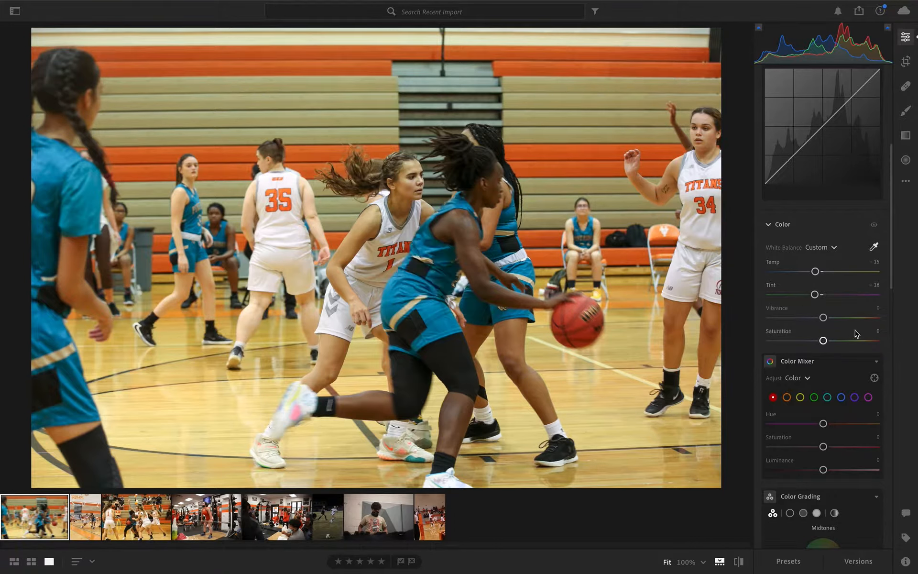
Step: Fine-tune the white balance to a temperature of -12 and a tint of -11
left_click_drag(816, 294, 818, 294)
left_click_drag(816, 271, 819, 272)
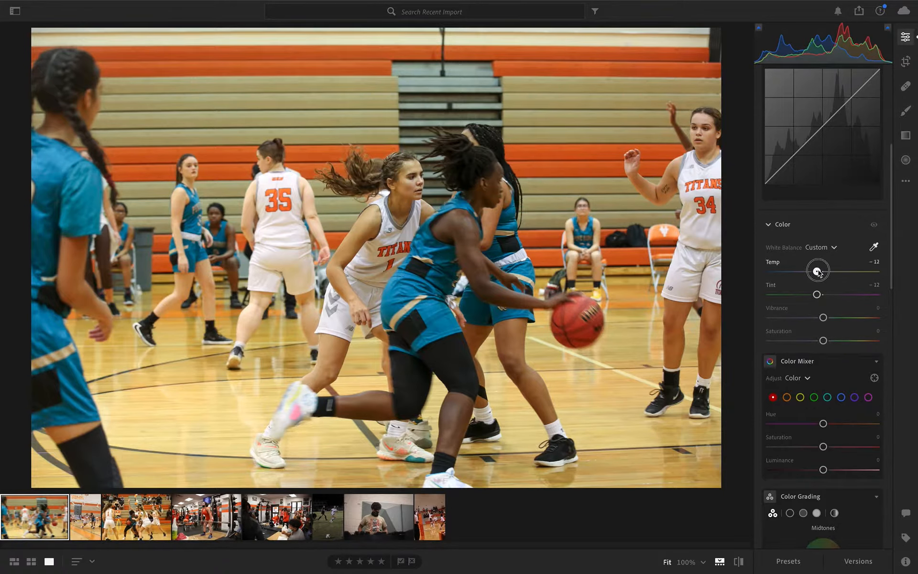
left_click(817, 295)
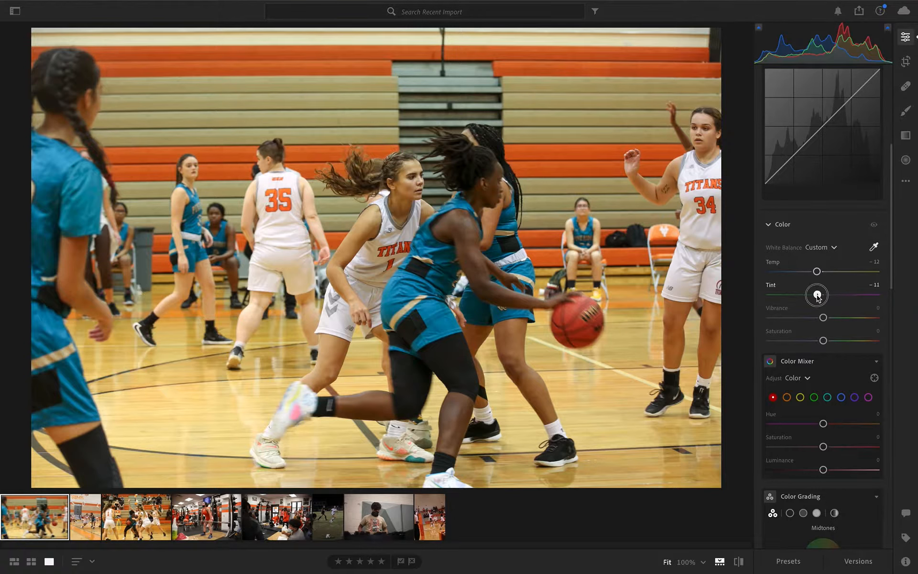
key("w")
Step: Adjust orange in the Color Mixer to a saturation of +16 and a luminance of +3
scroll(825, 378, "down", 5)
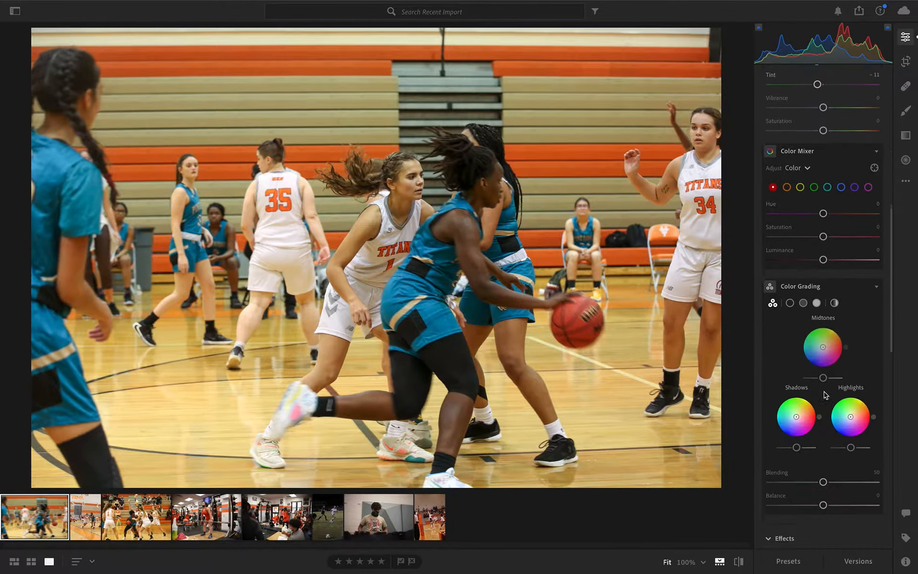
scroll(837, 137, "up", 2)
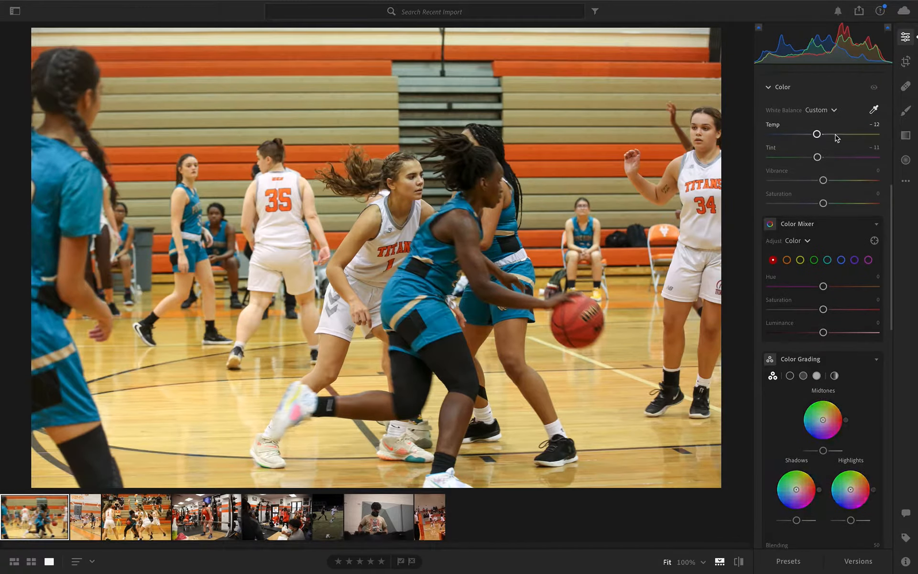
scroll(837, 138, "up", 1)
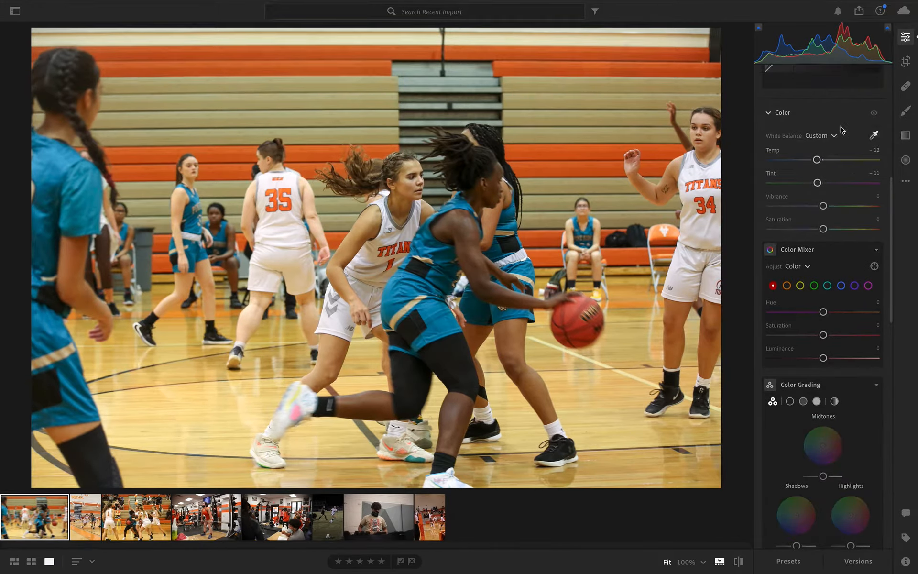
left_click(875, 135)
scroll(827, 341, "down", 1)
left_click(787, 276)
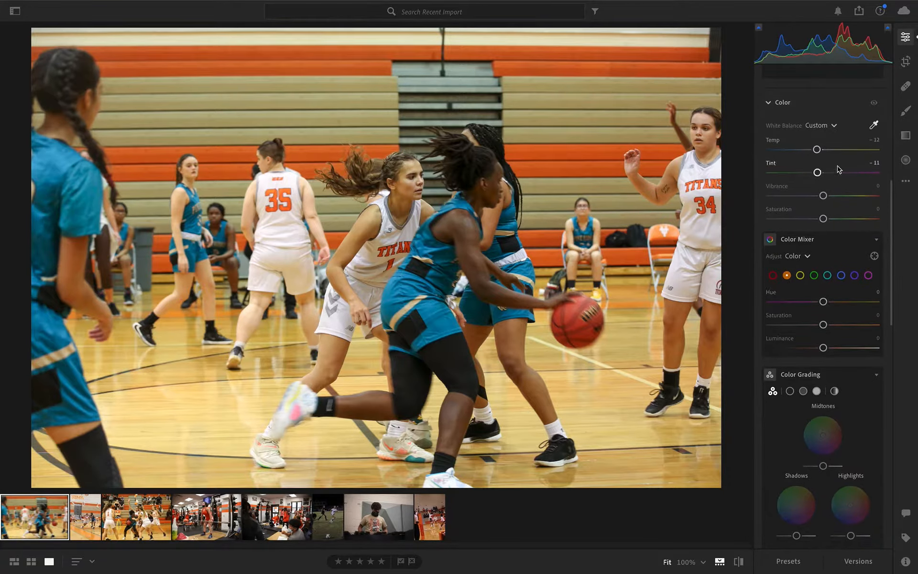
mouse_move(824, 325)
left_mouse_down()
mouse_move(841, 325)
mouse_move(832, 325)
left_mouse_up()
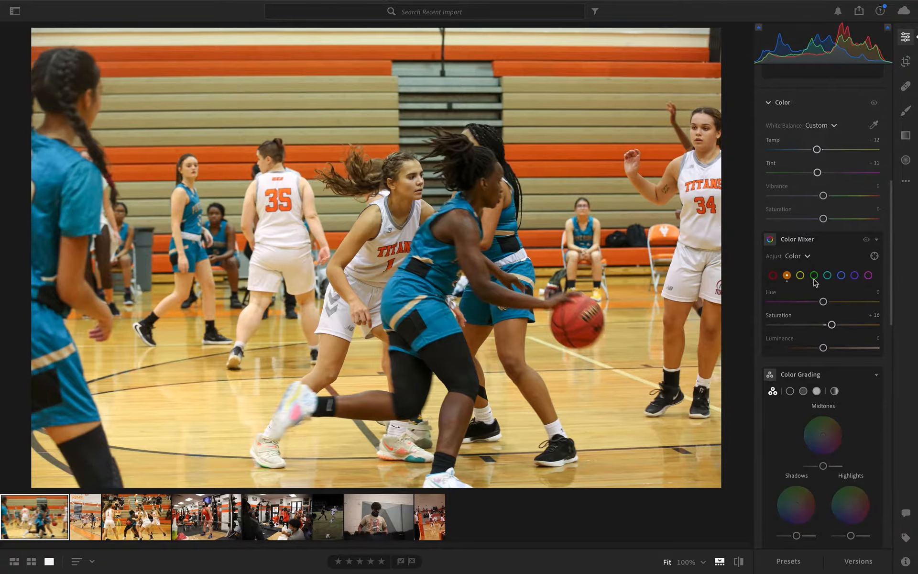
mouse_move(823, 348)
left_mouse_down()
mouse_move(859, 351)
mouse_move(796, 349)
mouse_move(829, 354)
left_mouse_up()
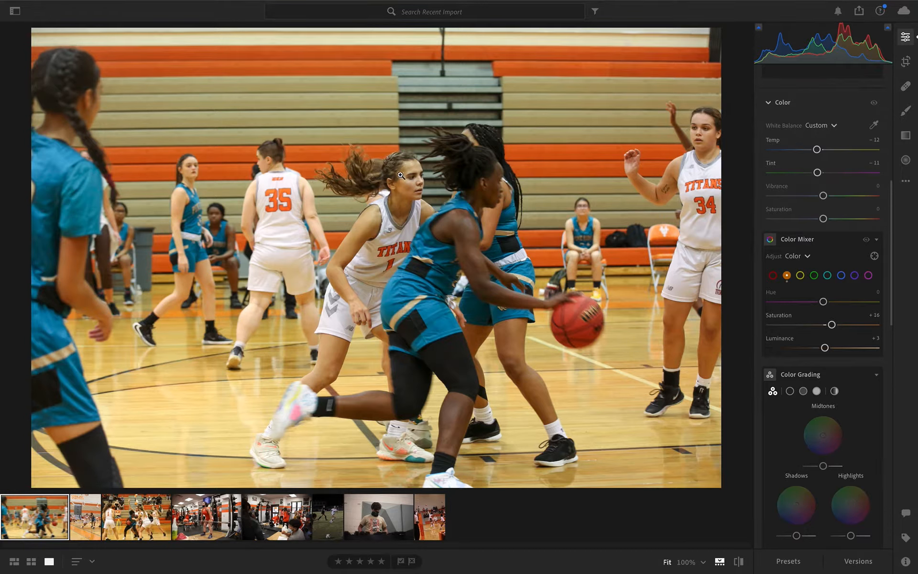
Step: Nudge the white balance tint toward magenta and the temperature slightly warmer
left_click_drag(817, 173, 821, 175)
left_click_drag(818, 150, 819, 150)
Step: Tint the highlights yellow-orange in Color Grading, with hue 49 and saturation 36
scroll(836, 354, "down", 6)
scroll(837, 354, "up", 1)
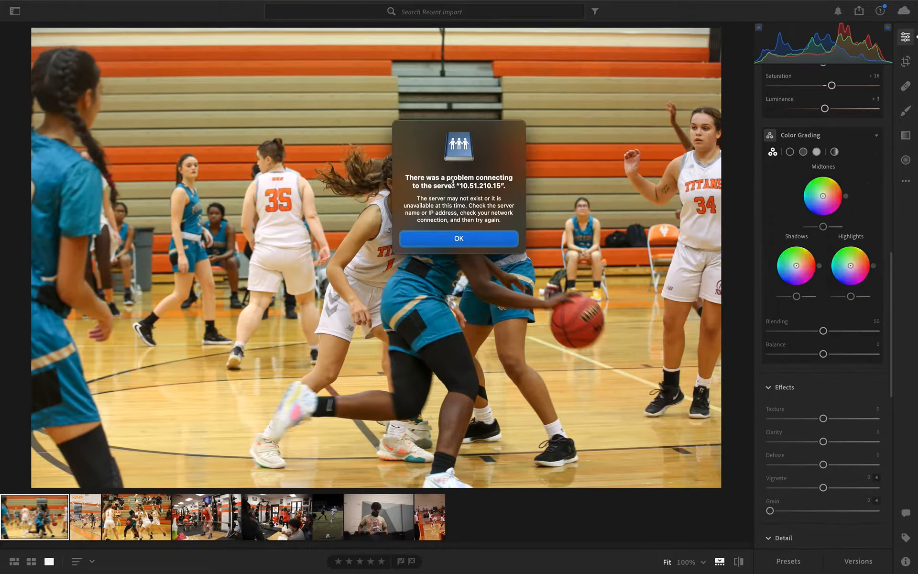
key("Return")
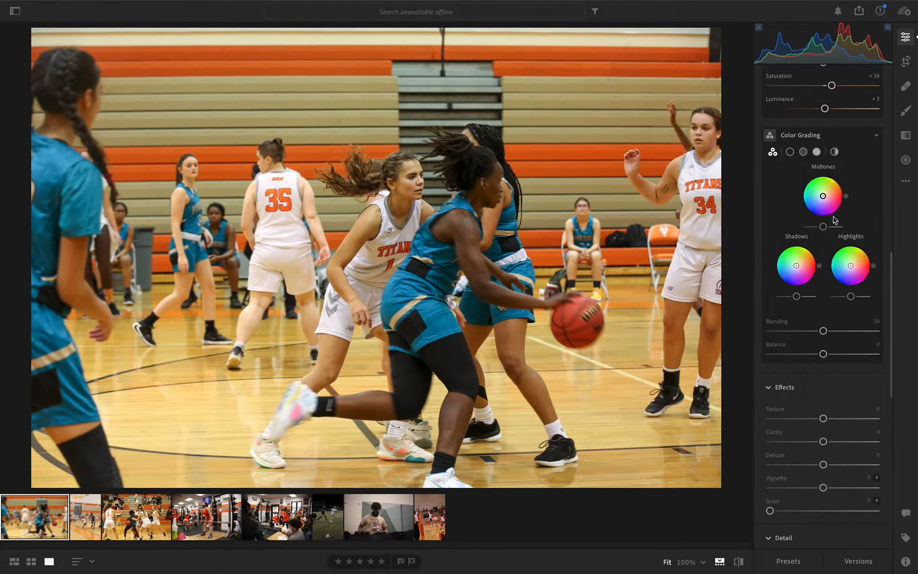
left_click(856, 264)
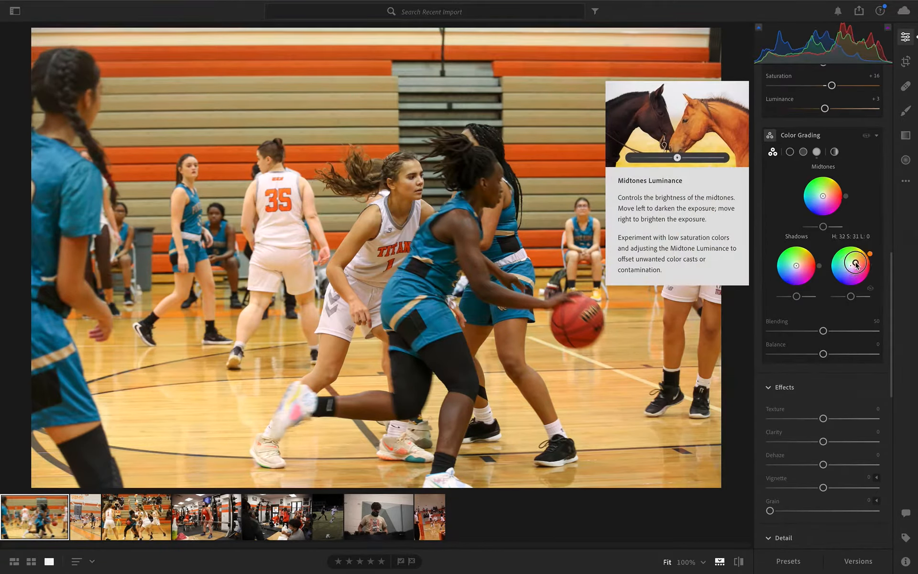
left_click_drag(856, 264, 856, 262)
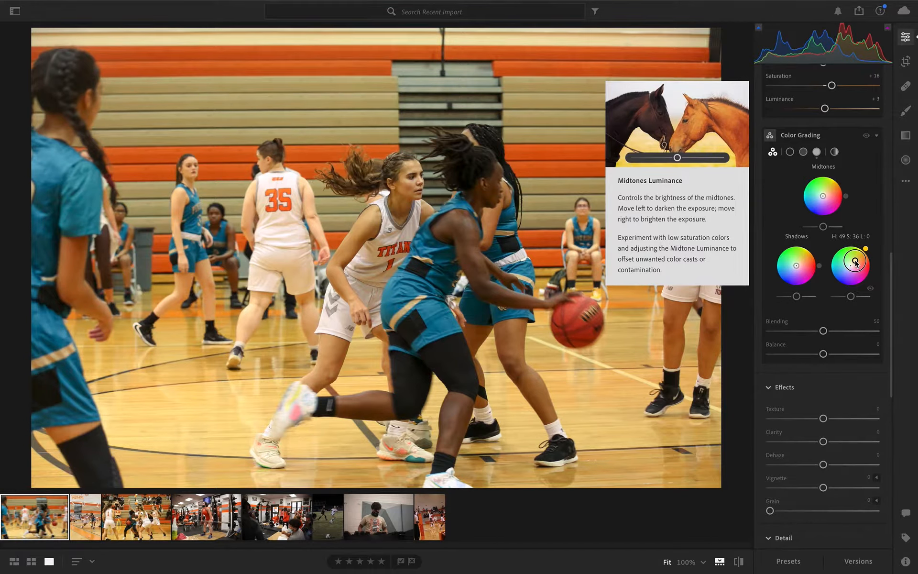
Step: Remove the yellow-orange highlights tint in Color Grading
left_click_drag(856, 263, 854, 266)
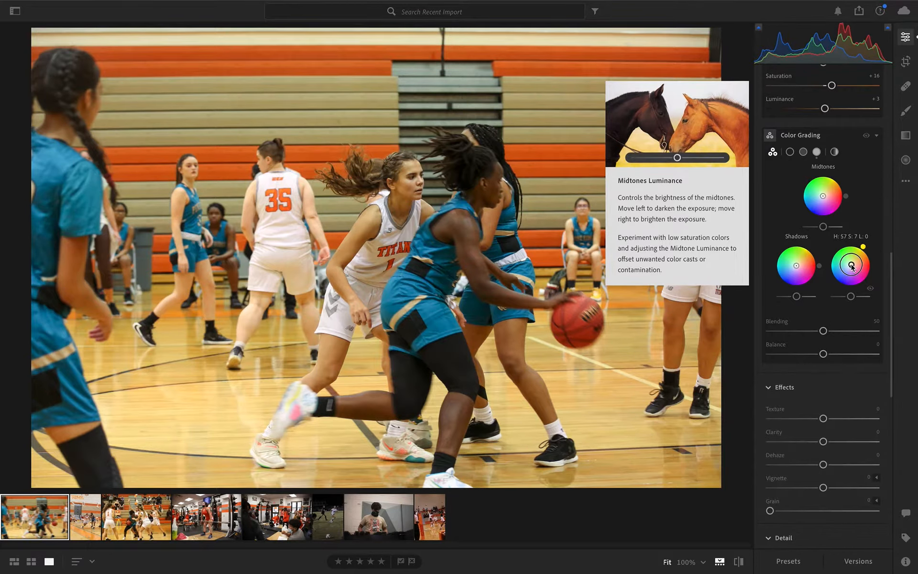
left_click_drag(852, 266, 852, 266)
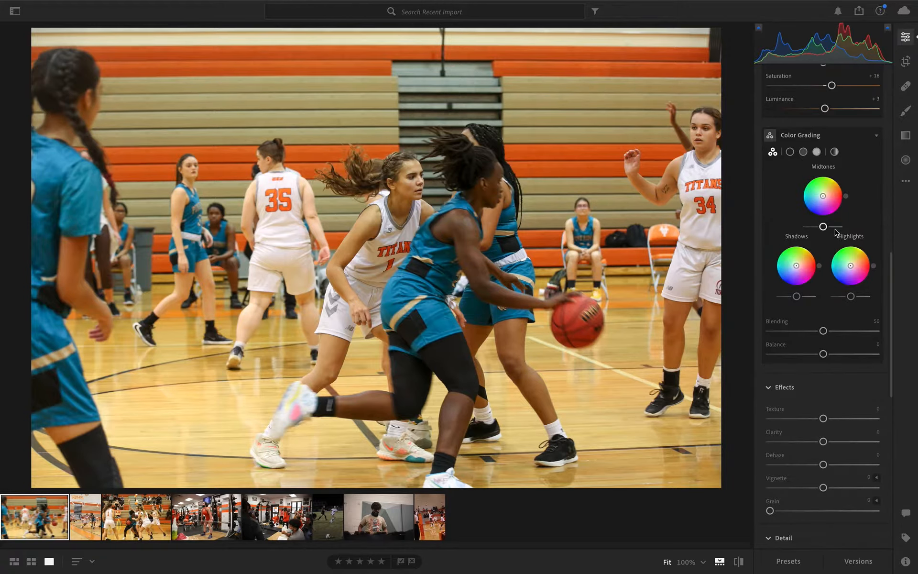
Step: Darken the photo's edges slightly by setting the Effects vignette to -8
scroll(852, 426, "down", 1)
scroll(851, 424, "down", 5)
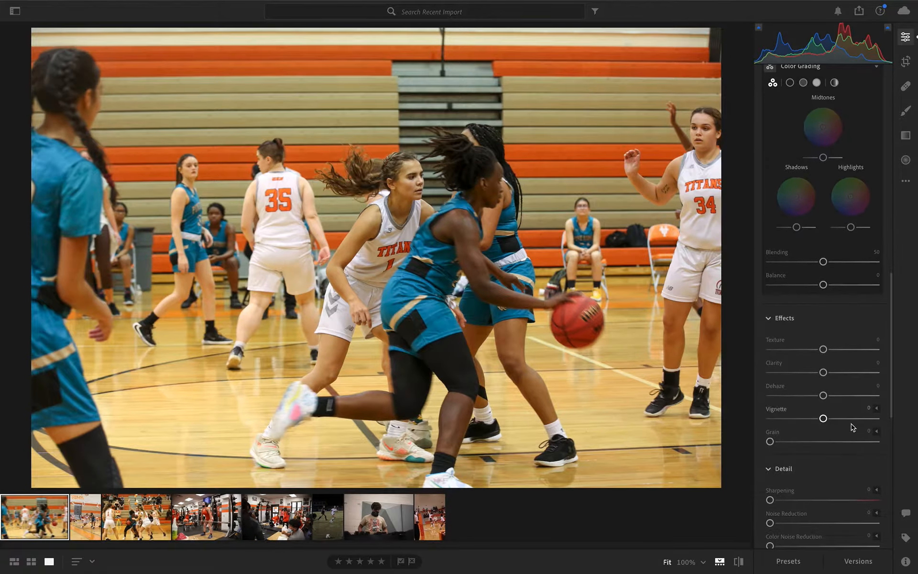
left_click(842, 215)
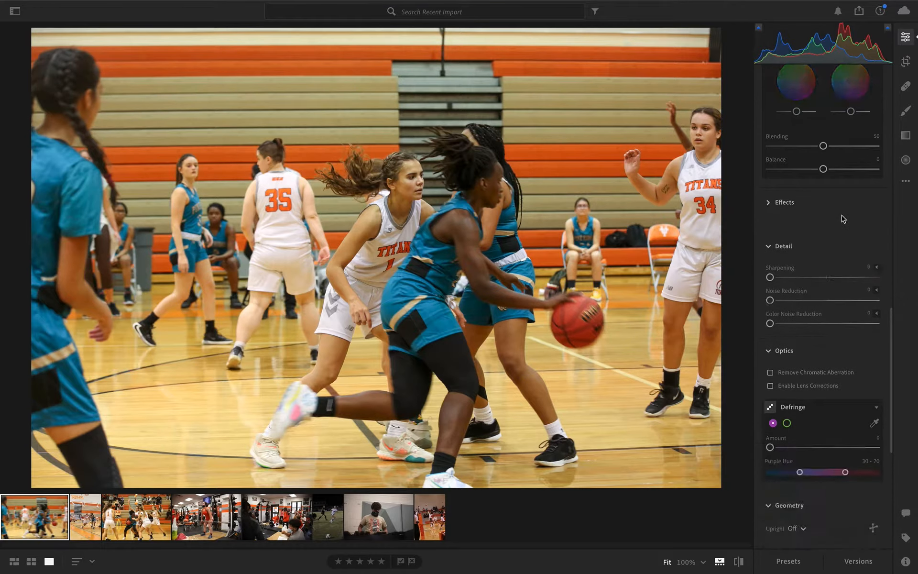
left_click(831, 212)
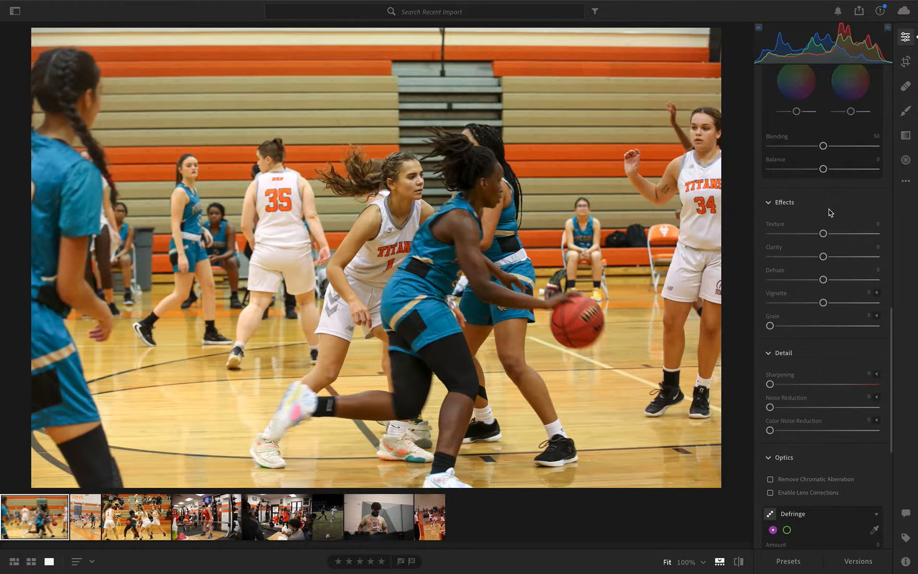
mouse_move(770, 326)
left_mouse_down()
mouse_move(828, 326)
mouse_move(758, 327)
left_mouse_up()
mouse_move(823, 303)
left_mouse_down()
mouse_move(809, 304)
mouse_move(827, 310)
left_mouse_up()
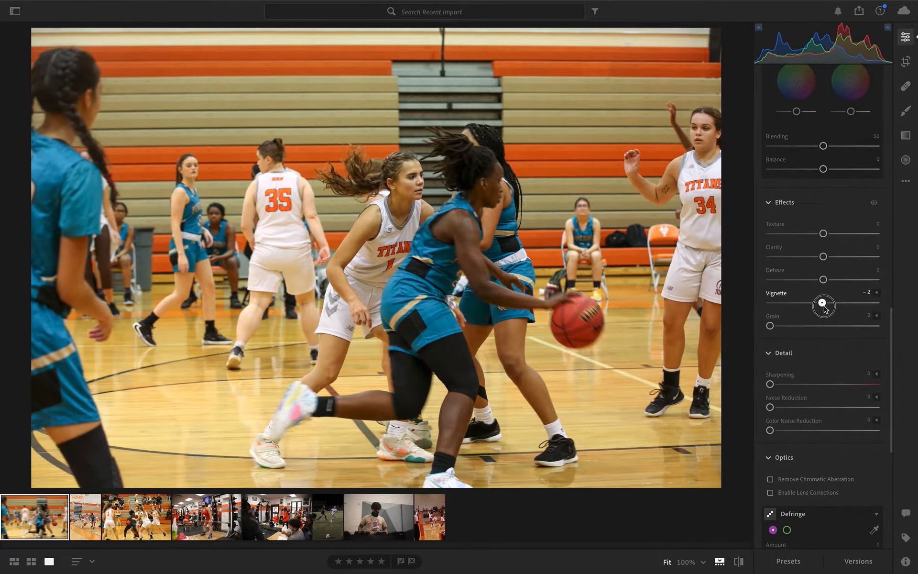
left_click_drag(825, 306, 825, 307)
double_click(773, 295)
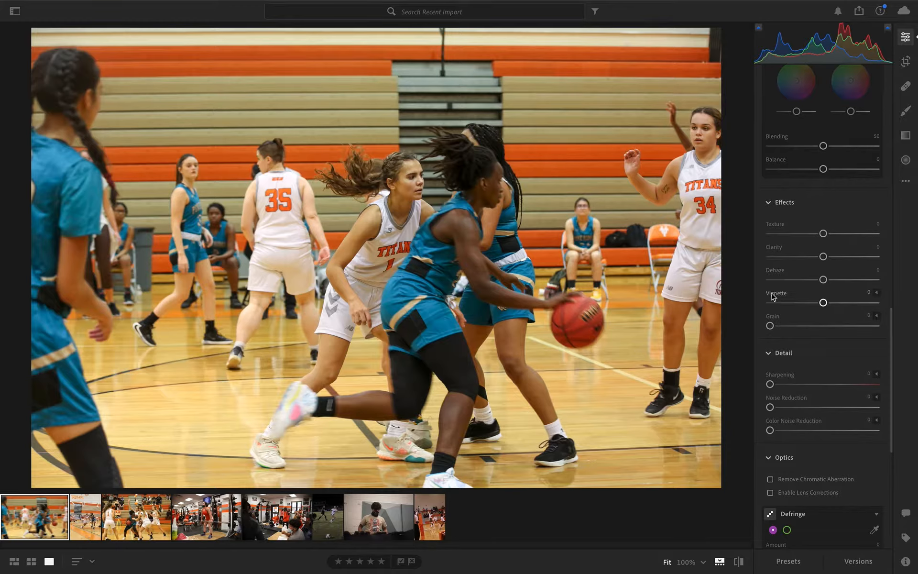
left_click_drag(820, 303, 814, 303)
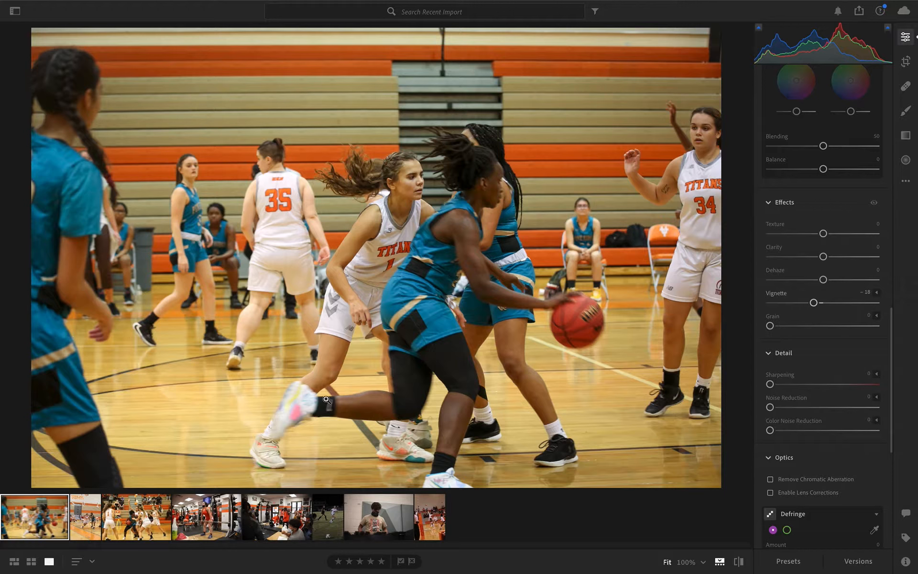
left_click_drag(814, 303, 819, 303)
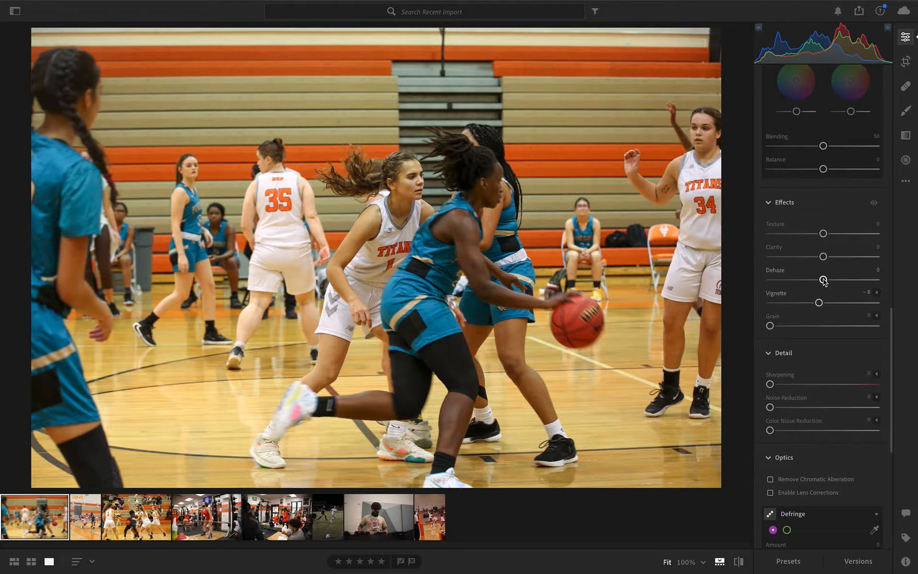
Step: Add subtle definition to the photo with Dehaze at +4, Clarity at +5 and Texture at +5
left_click_drag(824, 282, 827, 283)
left_click_drag(823, 258, 828, 258)
mouse_move(823, 235)
left_mouse_down()
mouse_move(755, 232)
mouse_move(886, 230)
mouse_move(826, 234)
left_mouse_up()
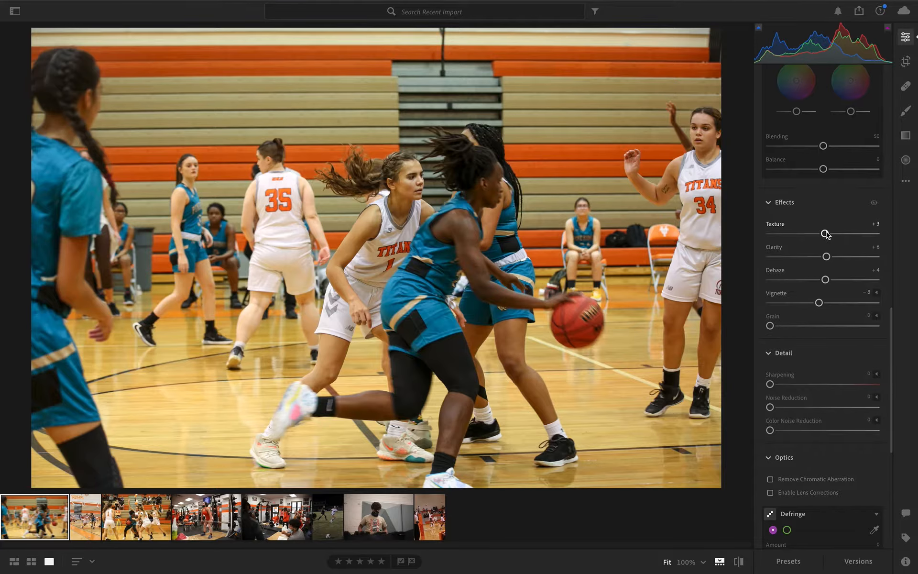
left_click_drag(826, 234, 828, 258)
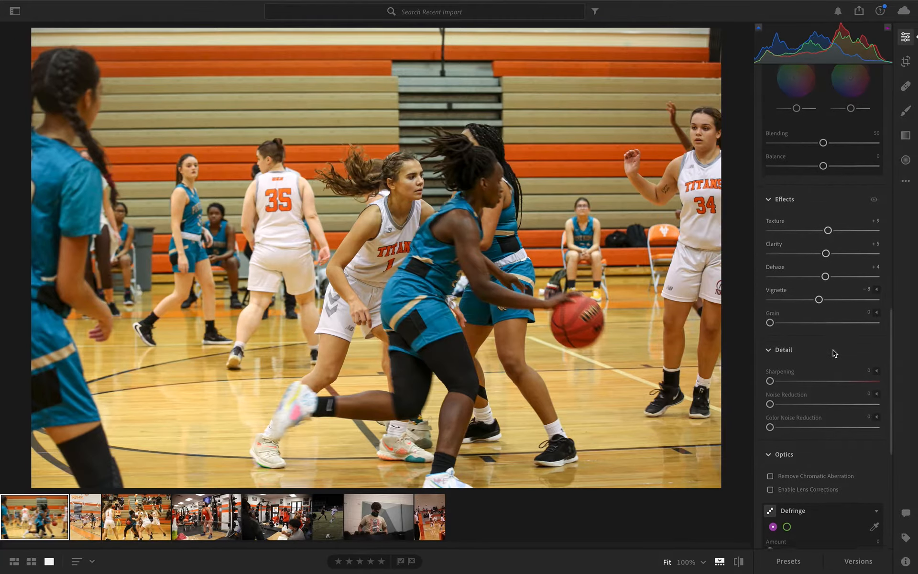
scroll(833, 352, "down", 1)
scroll(834, 353, "down", 5)
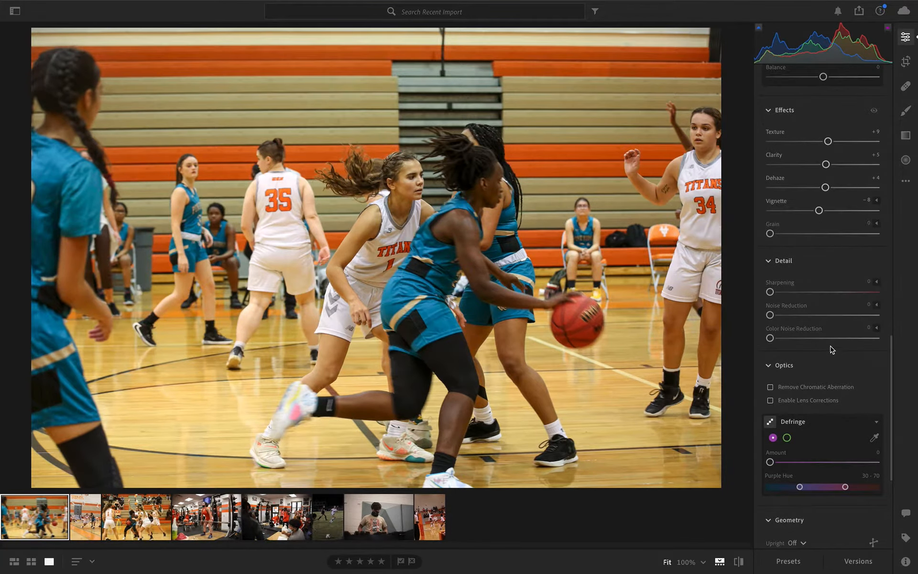
scroll(816, 364, "down", 1)
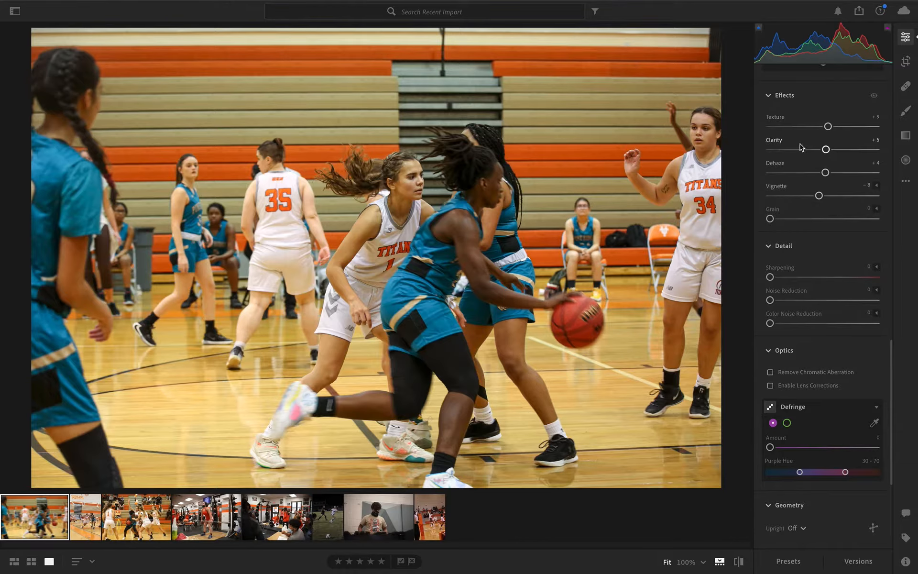
left_click_drag(828, 127, 826, 127)
Step: Look over the Detail, Optics and Geometry adjustments available for the photo
scroll(829, 340, "down", 1)
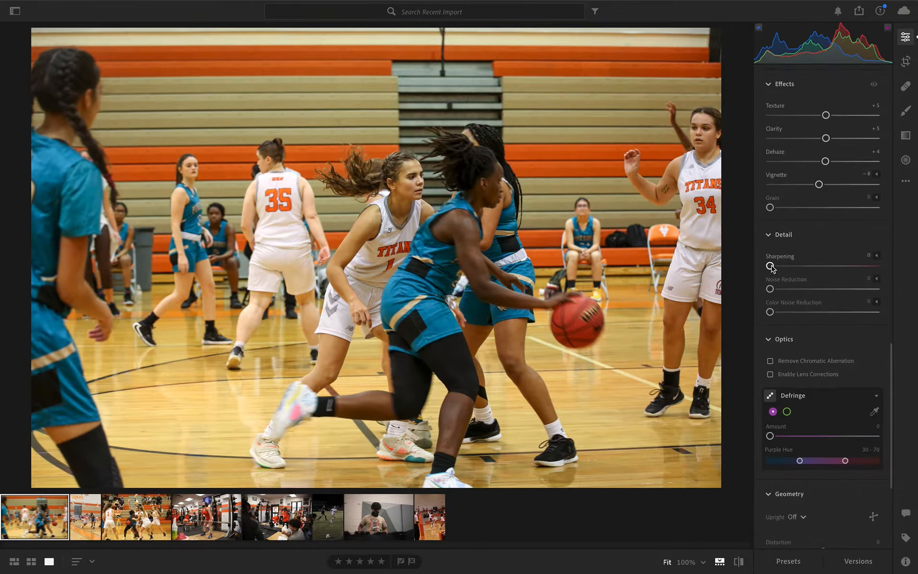
mouse_move(770, 266)
left_mouse_down()
mouse_move(805, 266)
mouse_move(764, 266)
left_mouse_up()
scroll(827, 328, "down", 1)
scroll(829, 330, "down", 4)
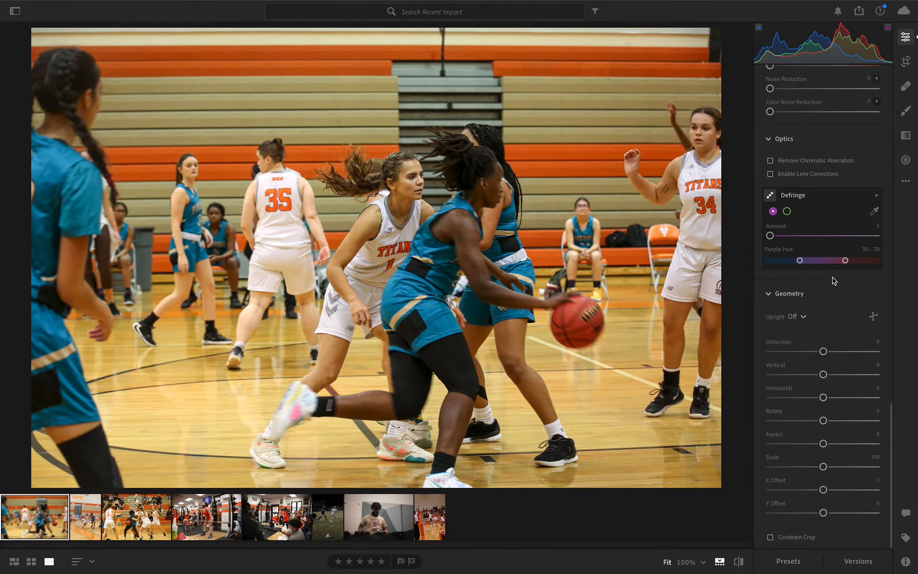
scroll(831, 426, "up", 1)
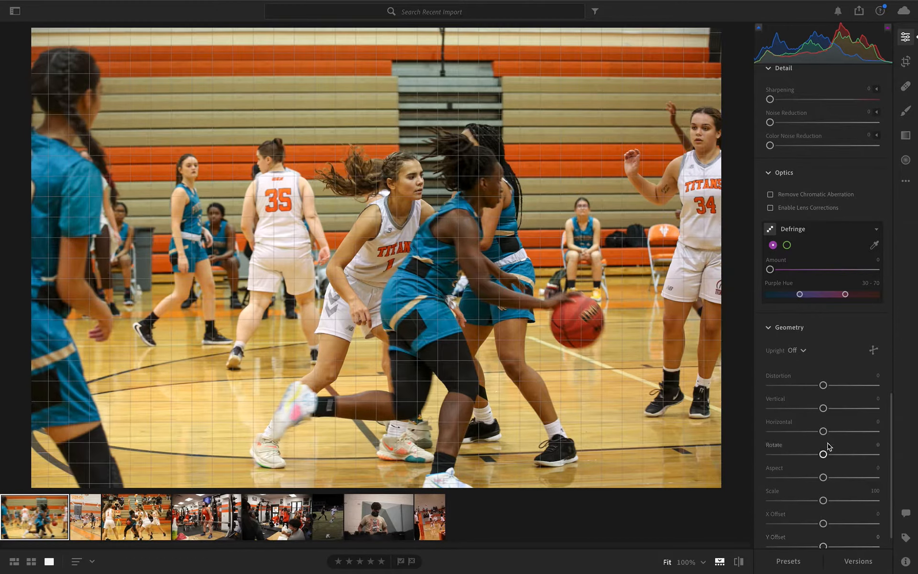
scroll(827, 428, "up", 15)
scroll(829, 439, "up", 10)
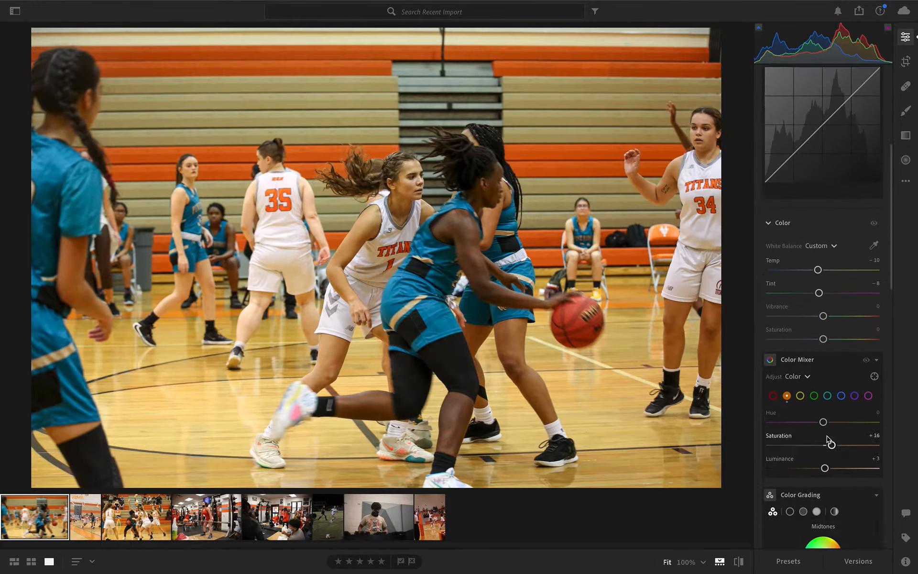
Step: Set the white balance to a temperature of -12 and a tint of -9
scroll(827, 436, "down", 6)
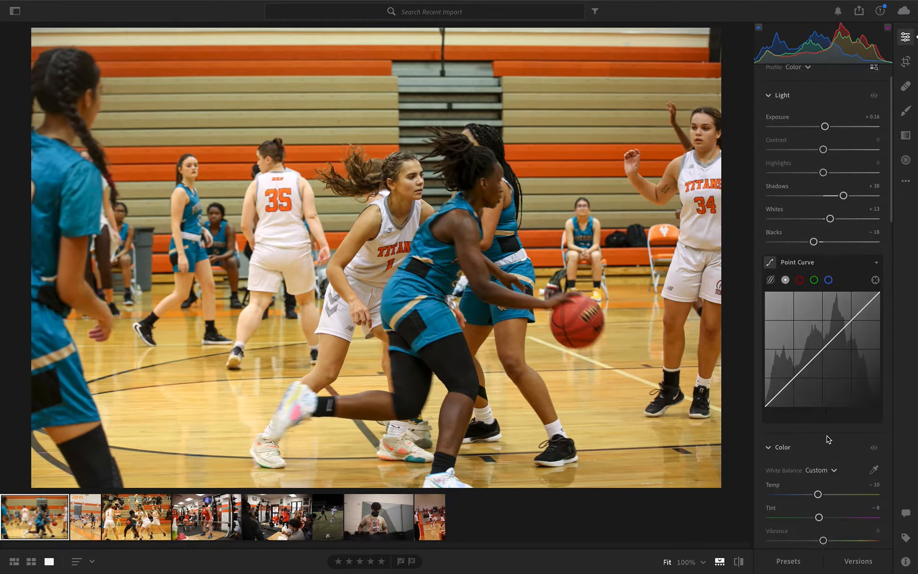
scroll(827, 439, "down", 2)
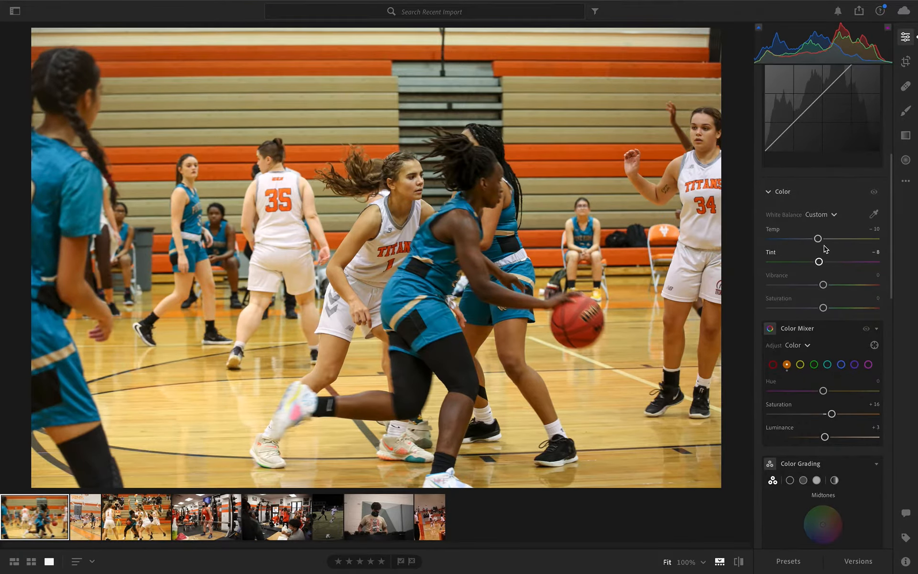
left_click_drag(820, 241, 819, 264)
Step: In the Color Mixer, set the red saturation to +7 and the yellow saturation to +10
scroll(818, 335, "down", 1)
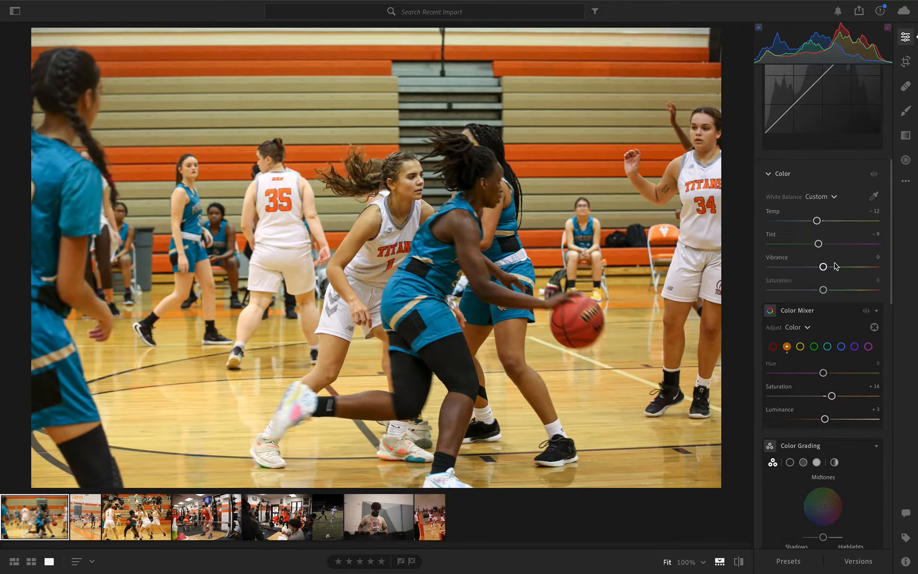
scroll(835, 369, "down", 2)
mouse_move(837, 362)
left_mouse_down()
mouse_move(823, 359)
mouse_move(850, 362)
mouse_move(750, 363)
mouse_move(826, 363)
left_mouse_up()
left_click(772, 310)
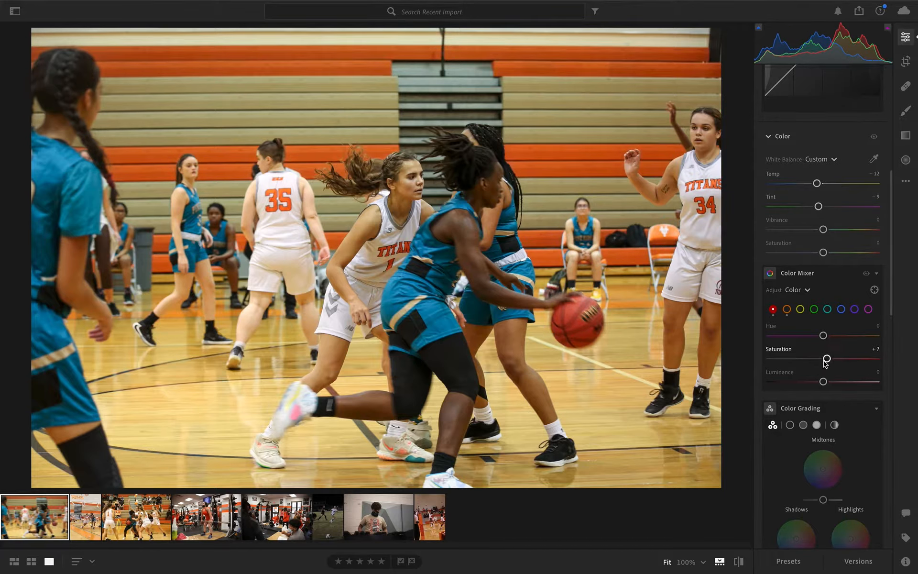
left_click(801, 310)
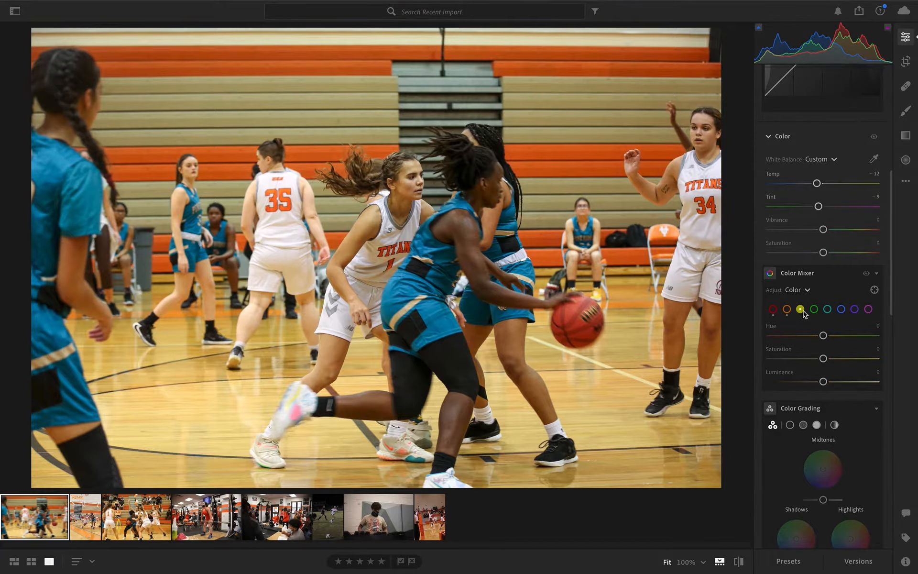
mouse_move(823, 358)
left_mouse_down()
mouse_move(844, 360)
mouse_move(829, 363)
left_mouse_up()
Step: Cool the white balance to a temperature of -17 and shift the tint to -3
left_click_drag(820, 209, 823, 211)
left_click_drag(818, 185, 815, 186)
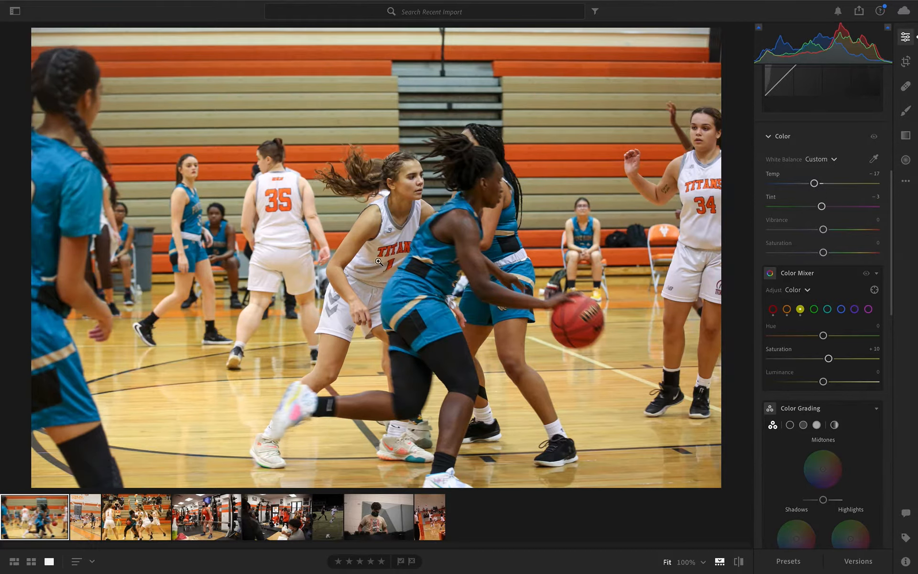
scroll(794, 182, "up", 7)
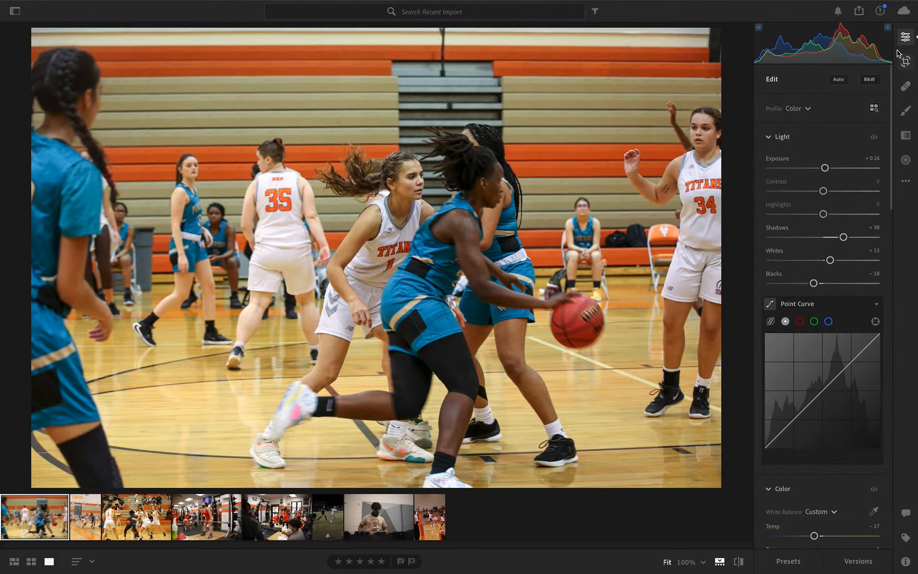
Step: Auto-straighten the photo and crop away its left side and top strip, keeping the dribbling player's group
left_click(906, 62)
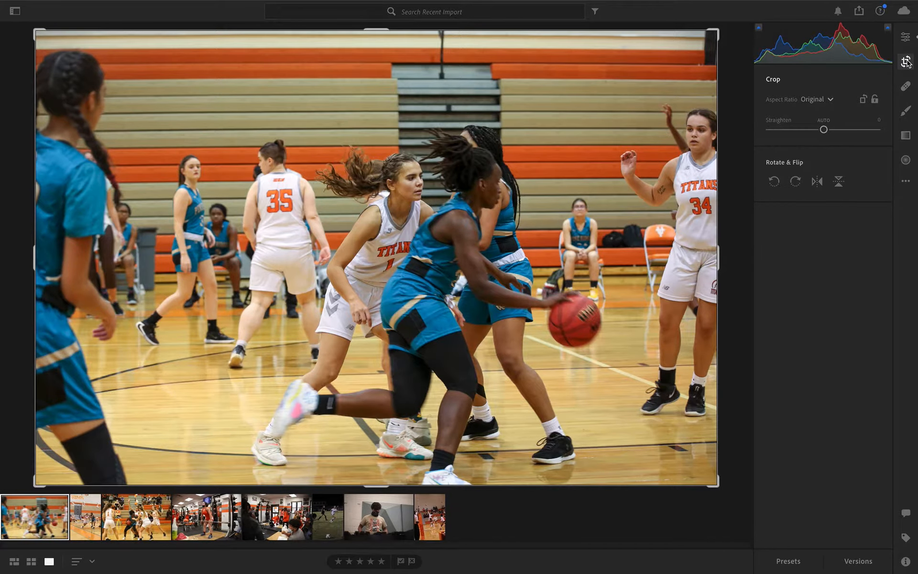
left_click(827, 123)
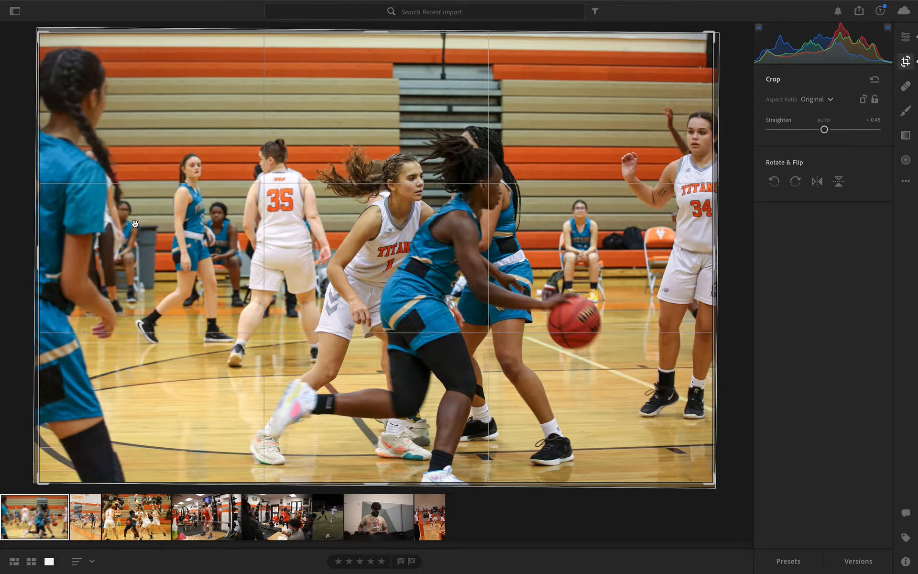
left_click_drag(41, 254, 142, 261)
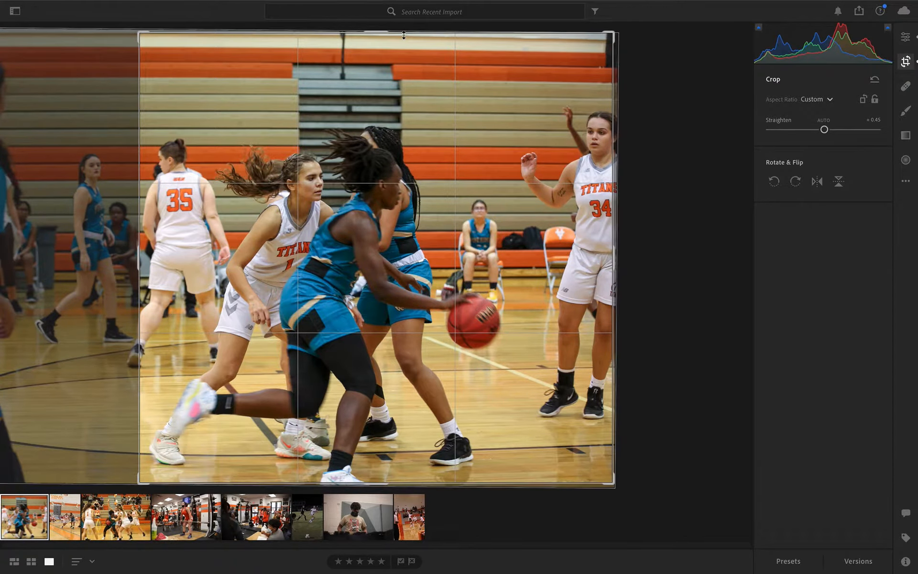
left_click_drag(376, 35, 378, 68)
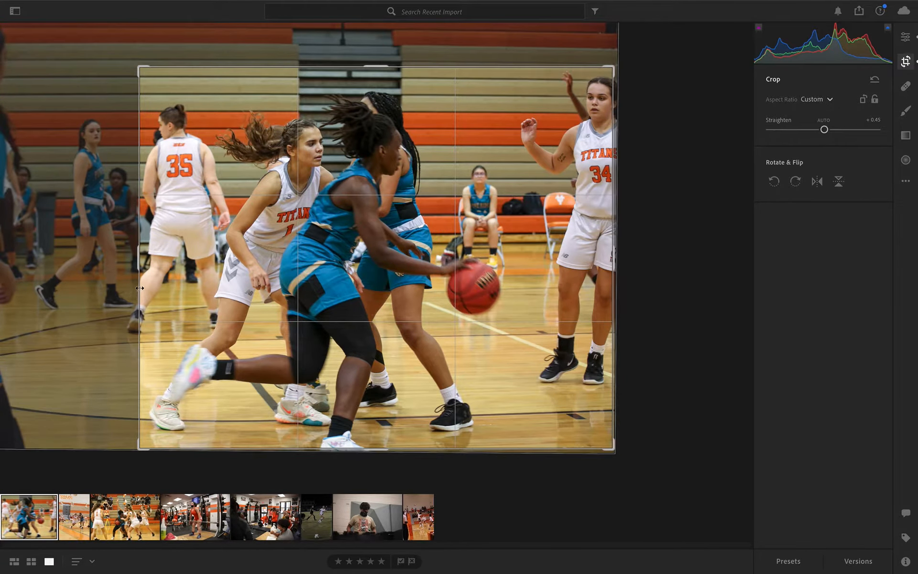
left_click_drag(139, 275, 139, 277)
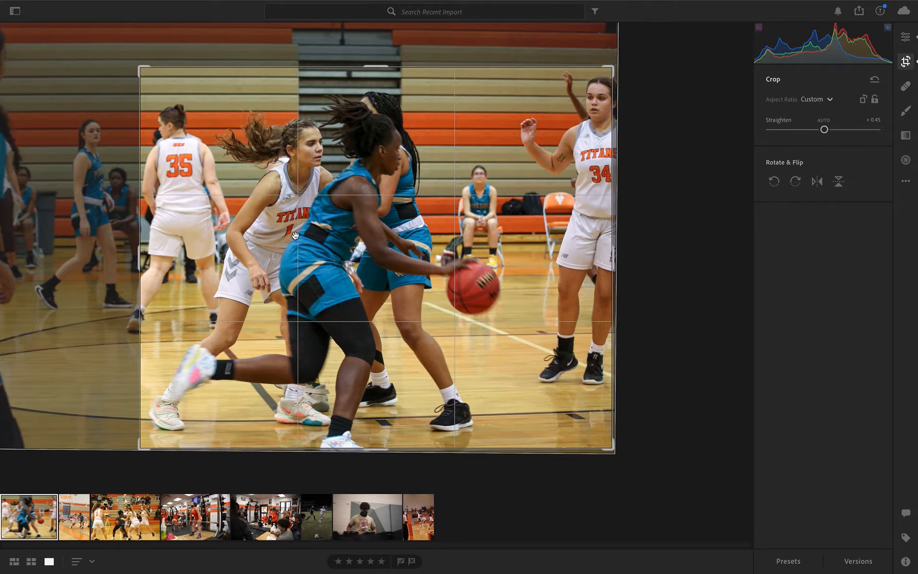
key("e")
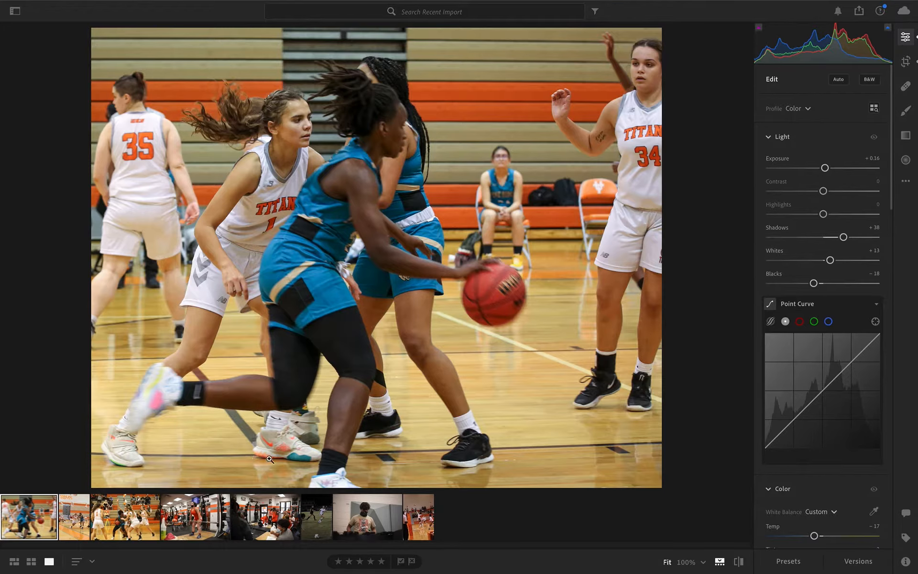
Step: Auto-straighten the second basketball photo and crop it tightly around the dribbling player in white and the defender in blue
left_click(82, 523)
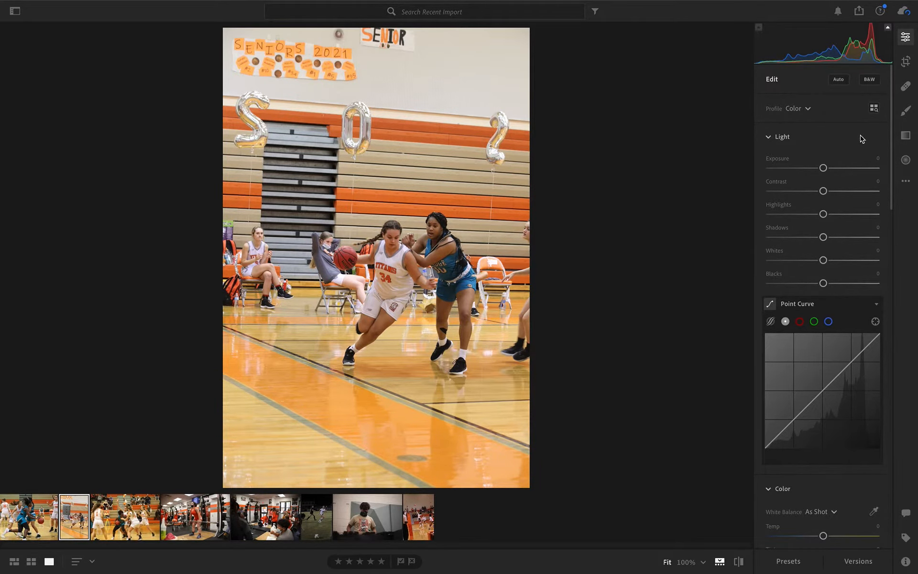
left_click(905, 62)
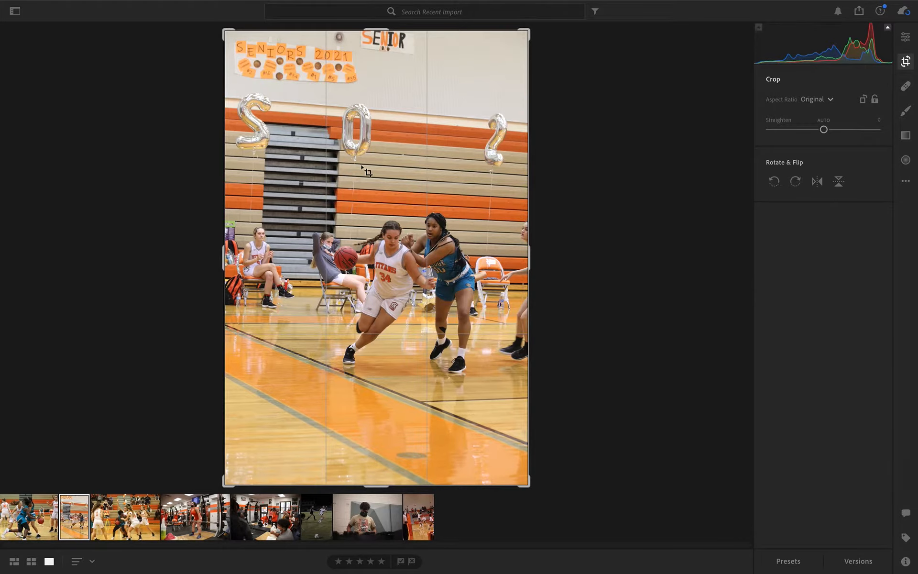
left_click(829, 121)
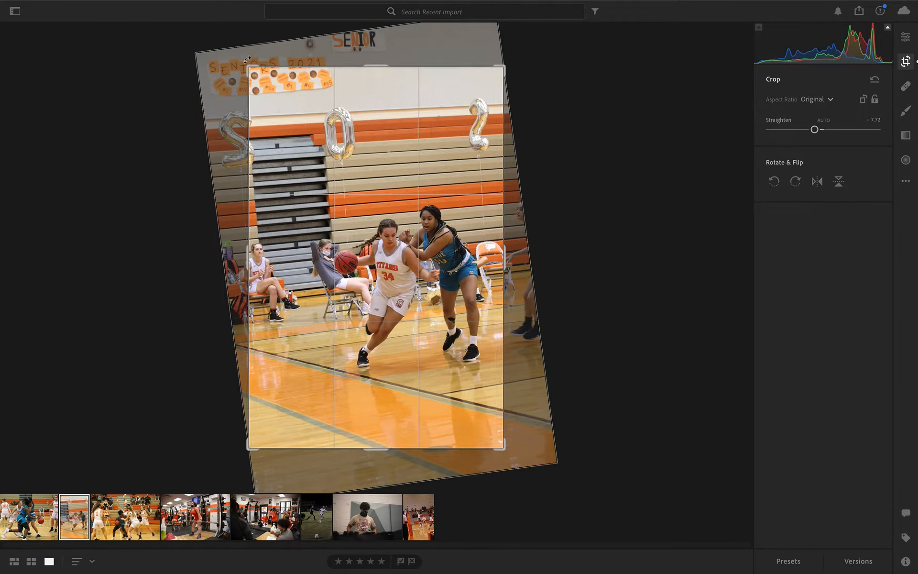
left_click_drag(251, 67, 291, 127)
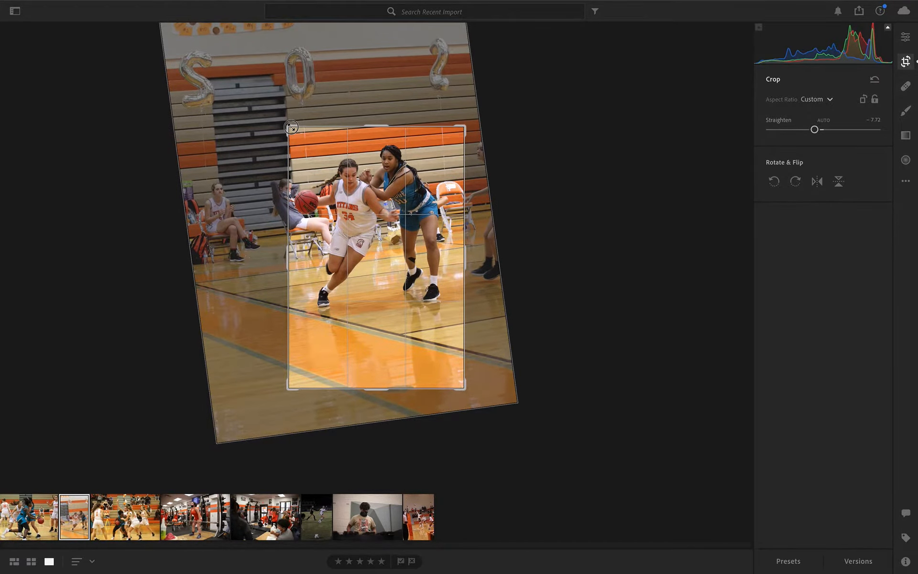
left_click_drag(375, 388, 378, 356)
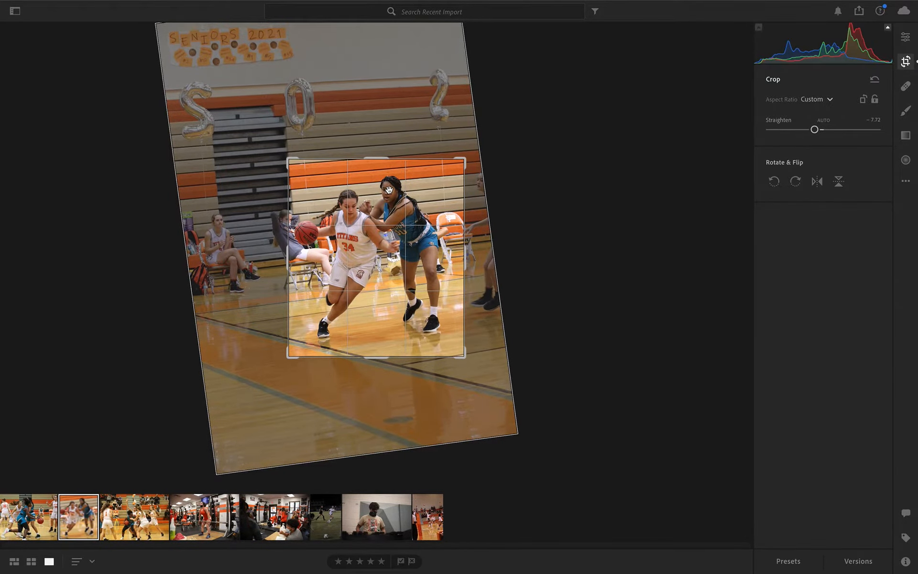
key("e")
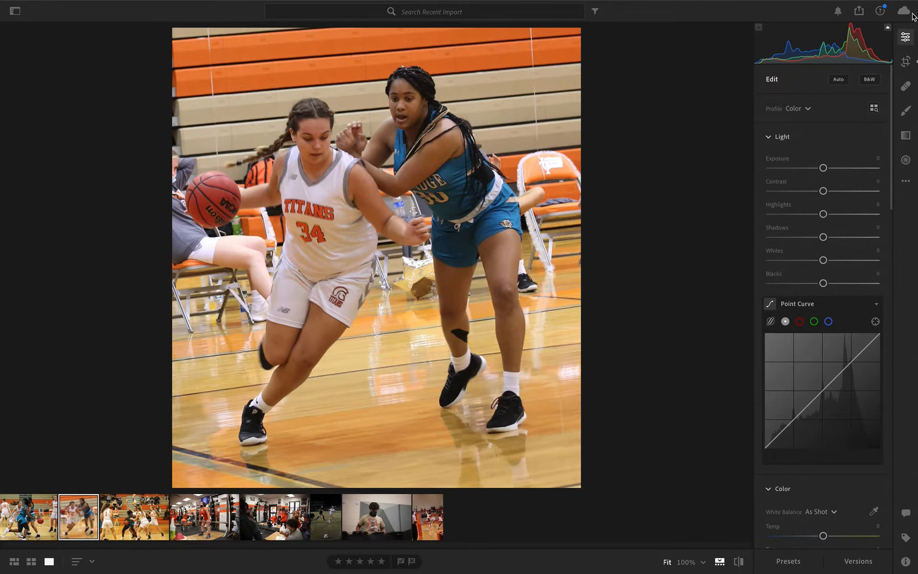
Step: Reopen the crop of this photo and reduce its straighten angle to -3.64
left_click(905, 36)
left_click(905, 37)
left_click(906, 61)
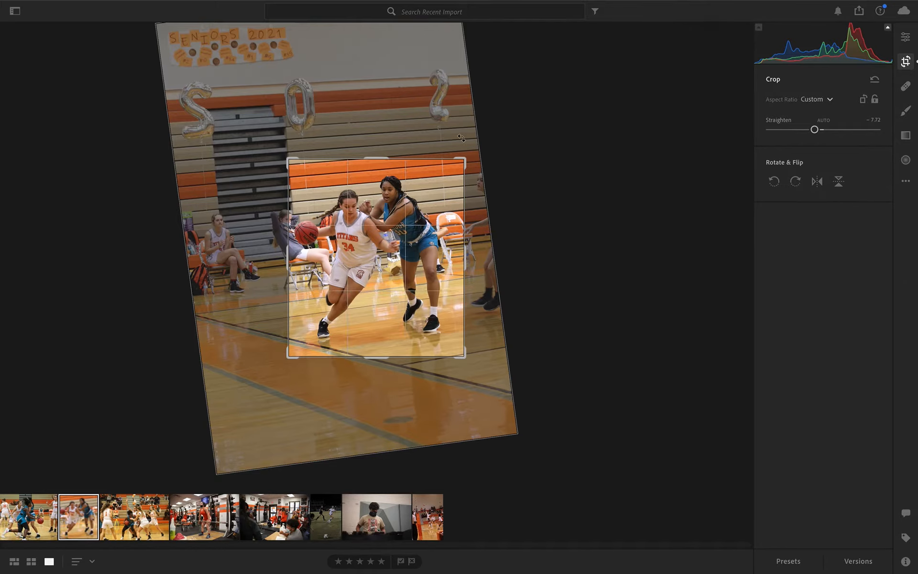
left_click_drag(815, 129, 822, 132)
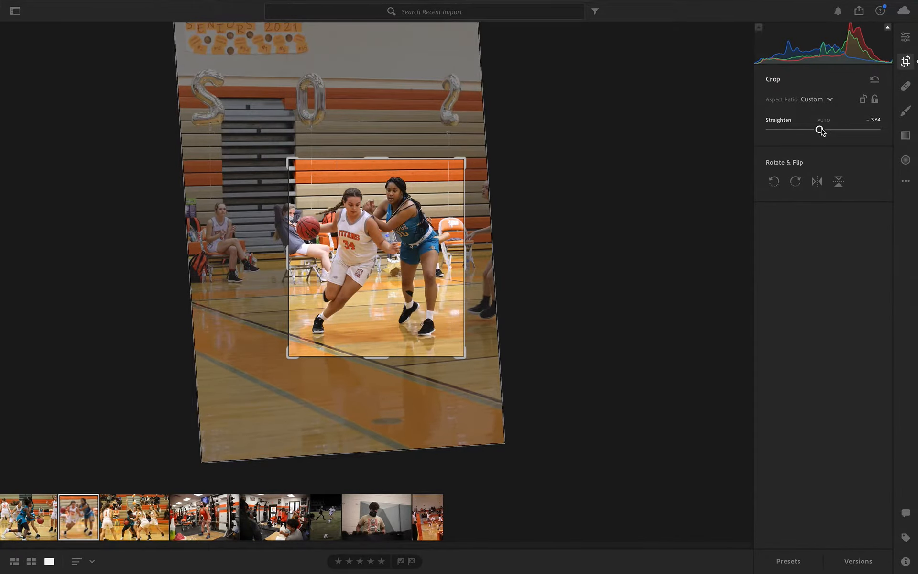
key("Return")
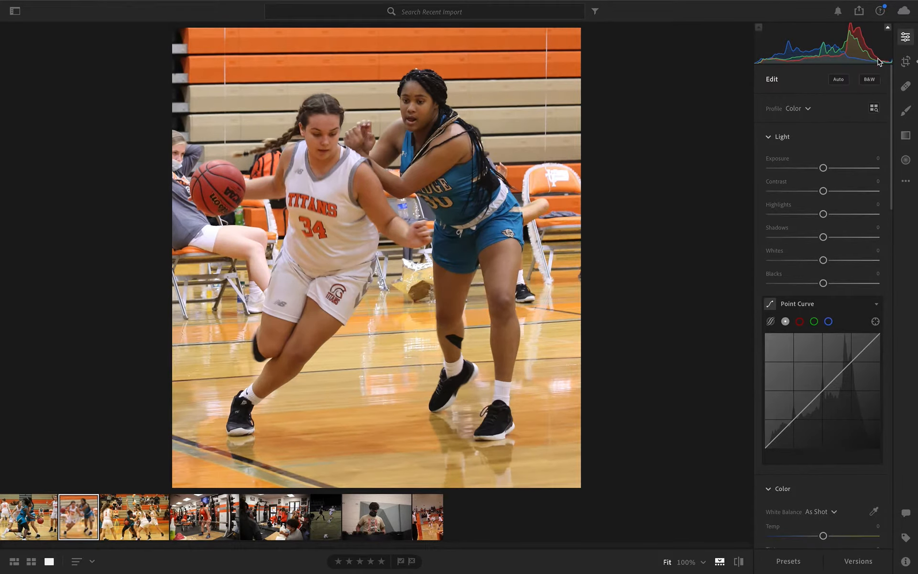
Step: Set the exposure to +0.37, highlights to -5 and shadows to +23, and lower the blacks
left_click(851, 137)
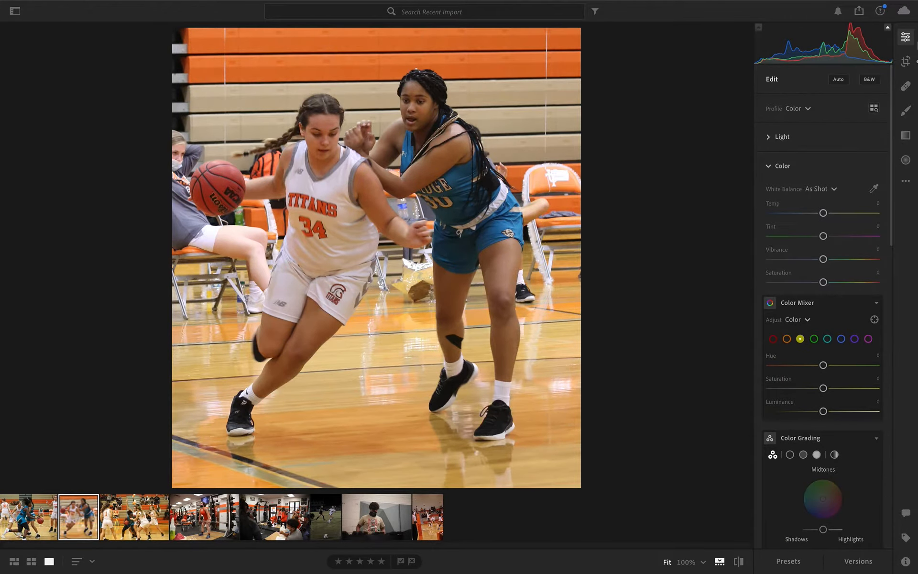
left_click(813, 138)
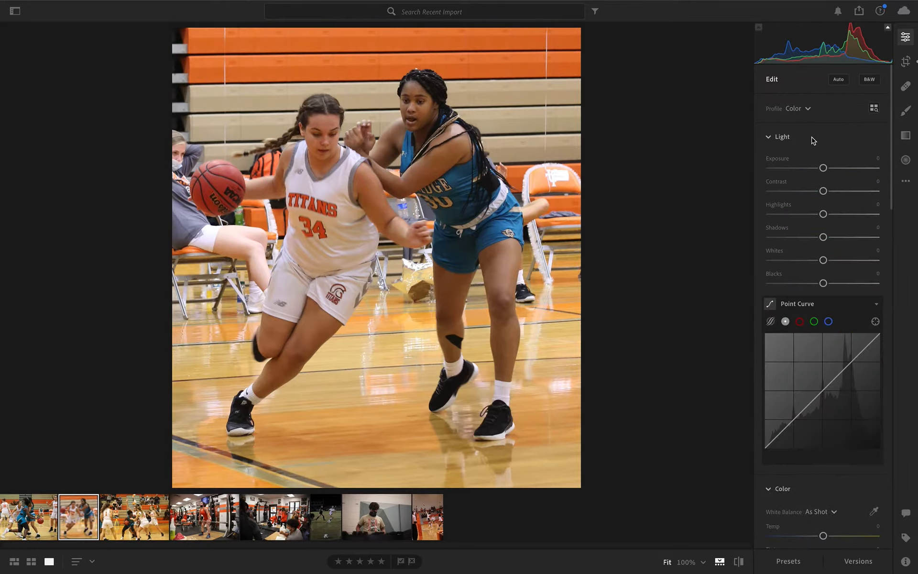
left_click_drag(823, 168, 828, 170)
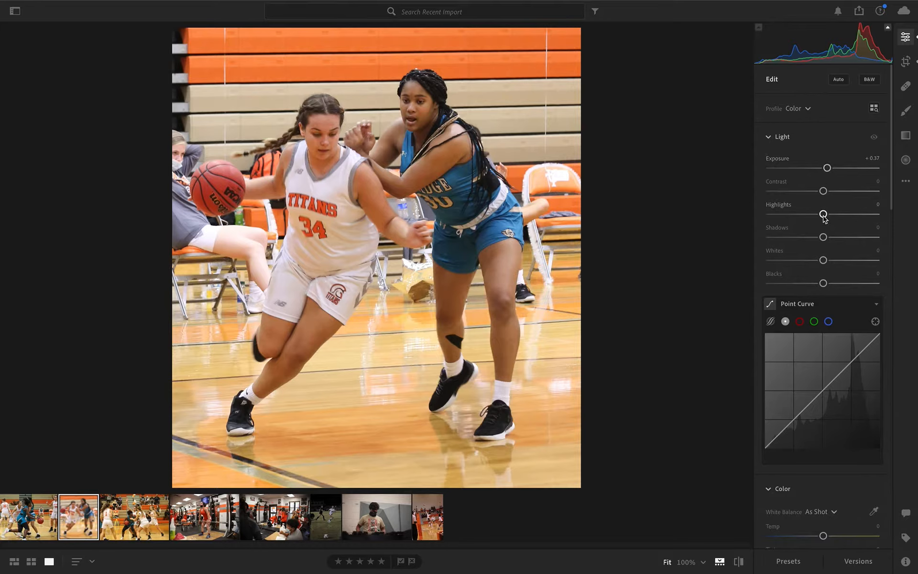
left_click_drag(825, 215, 836, 239)
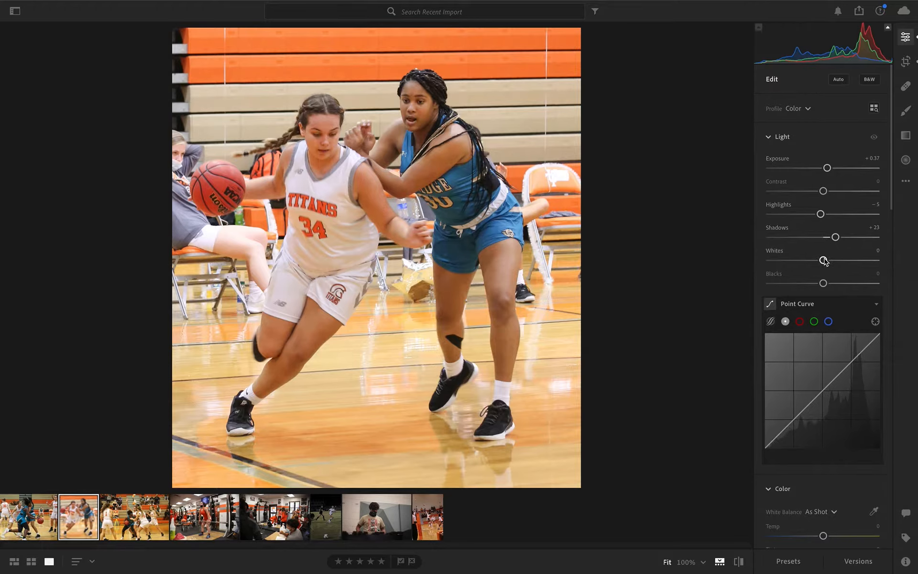
left_click_drag(823, 283, 808, 285)
Step: Set a custom white balance by sampling several spots on the dribbling player's white uniform, ending on the shorts
scroll(821, 315, "down", 7)
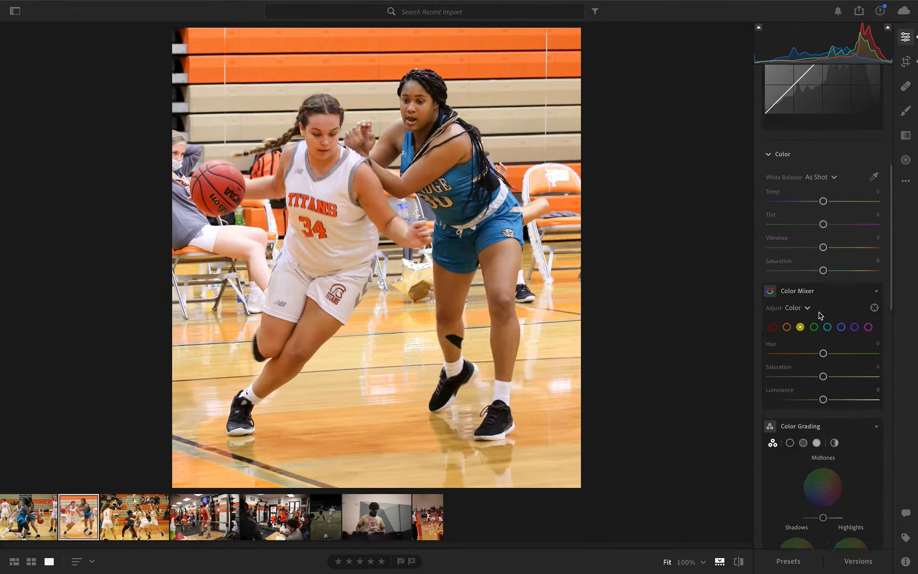
scroll(821, 315, "down", 3)
scroll(861, 224, "up", 2)
left_click(873, 158)
left_click(332, 182)
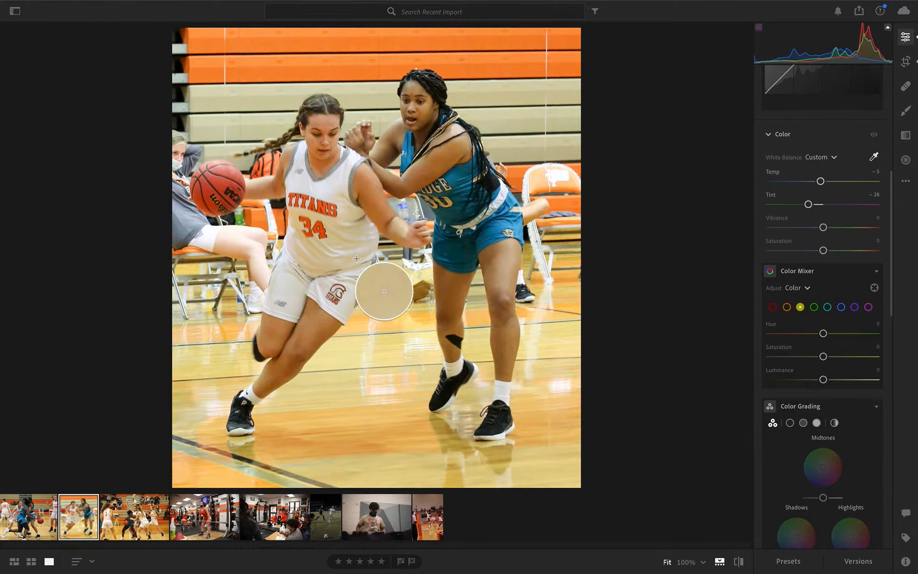
left_click(371, 251)
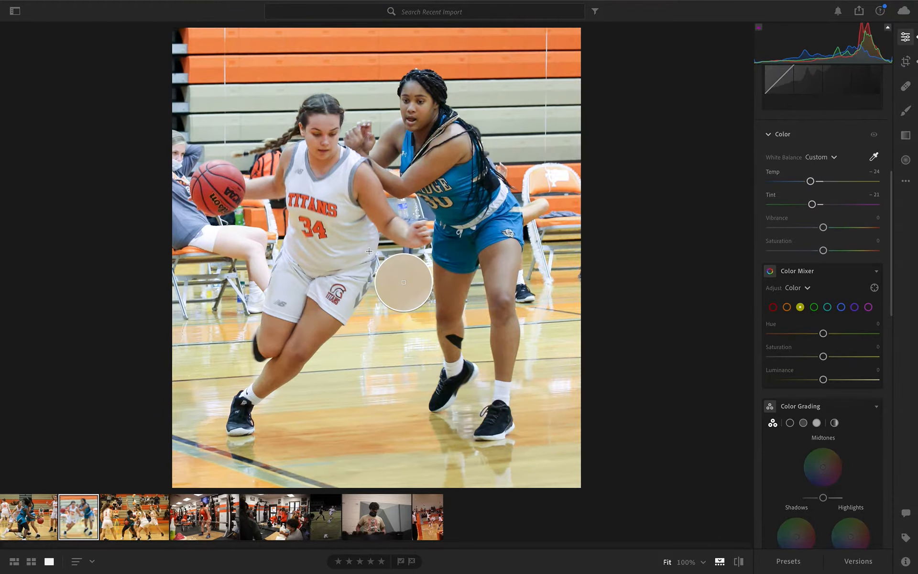
left_click(290, 279)
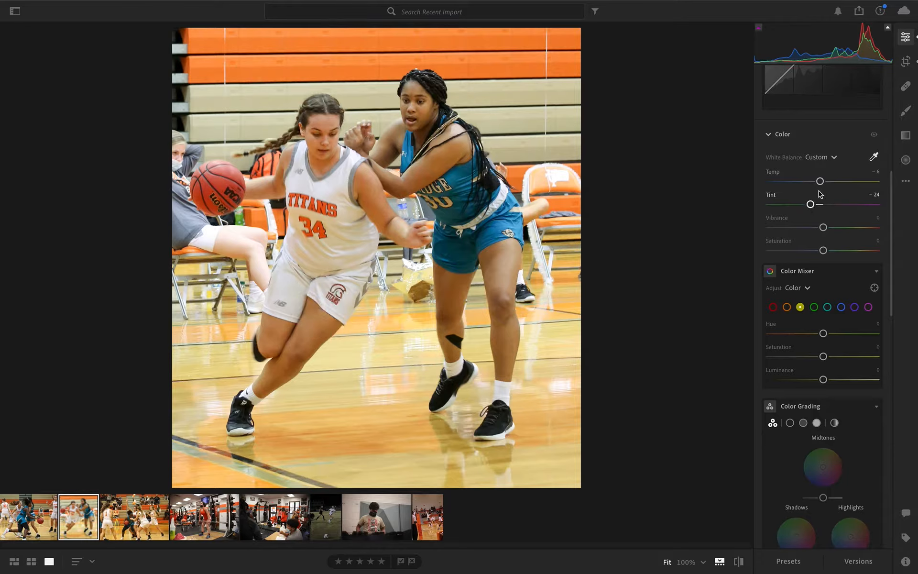
Step: Fine-tune the white balance by setting the tint to -13
left_click_drag(812, 205, 816, 206)
left_click_drag(818, 204, 810, 205)
key("w")
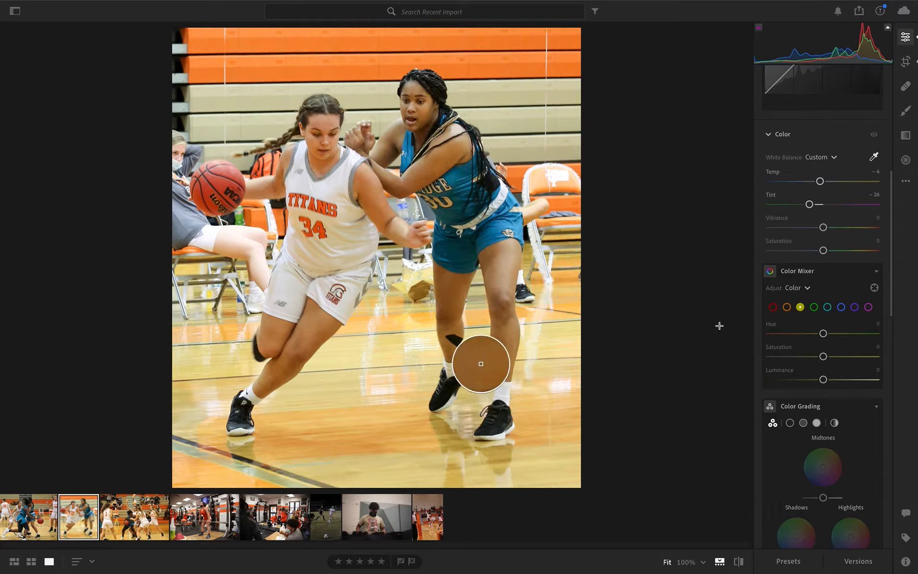
left_click_drag(810, 204, 818, 212)
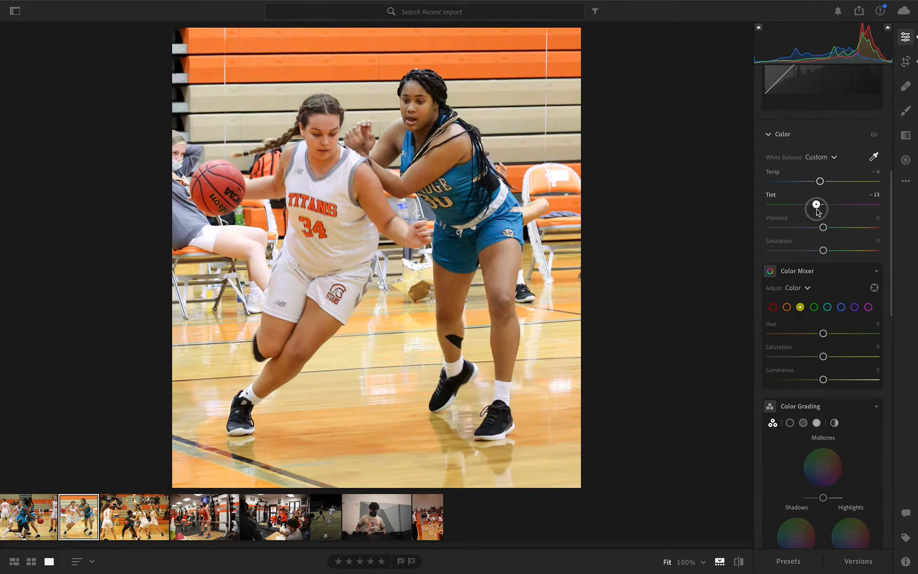
Step: Use the Color Mixer's targeted adjustment on the dribbling player's face to lower the orange saturation to -8
scroll(842, 425, "down", 3)
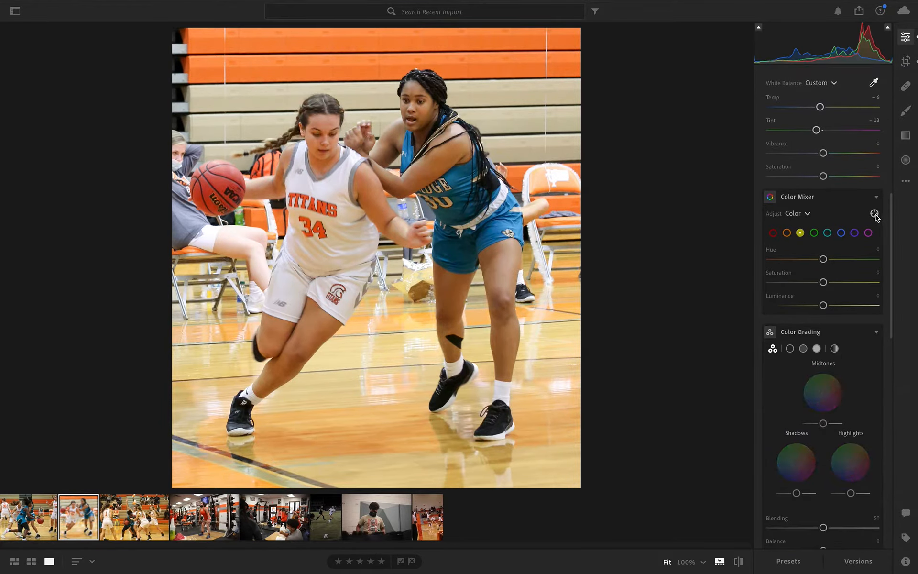
left_click(875, 214)
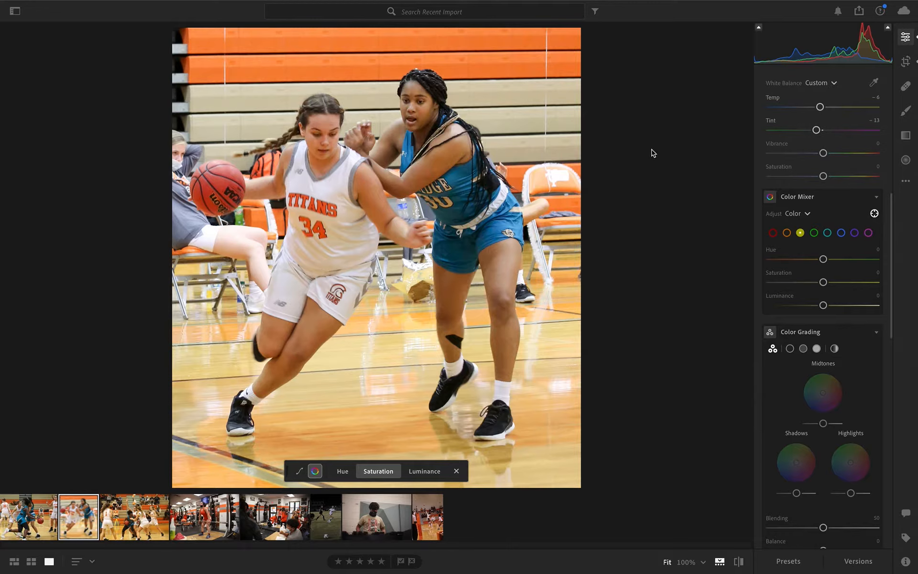
left_click(875, 213)
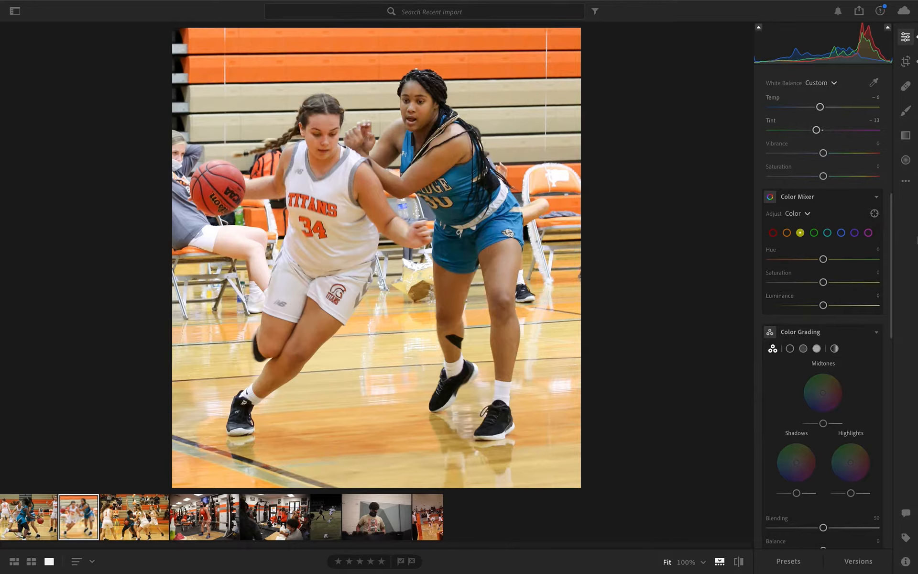
left_click(873, 214)
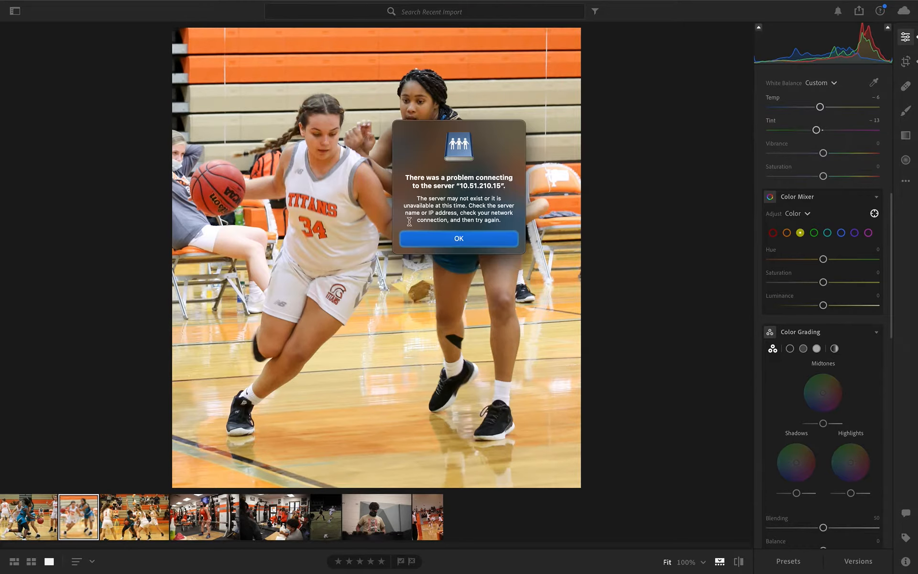
left_click(418, 240)
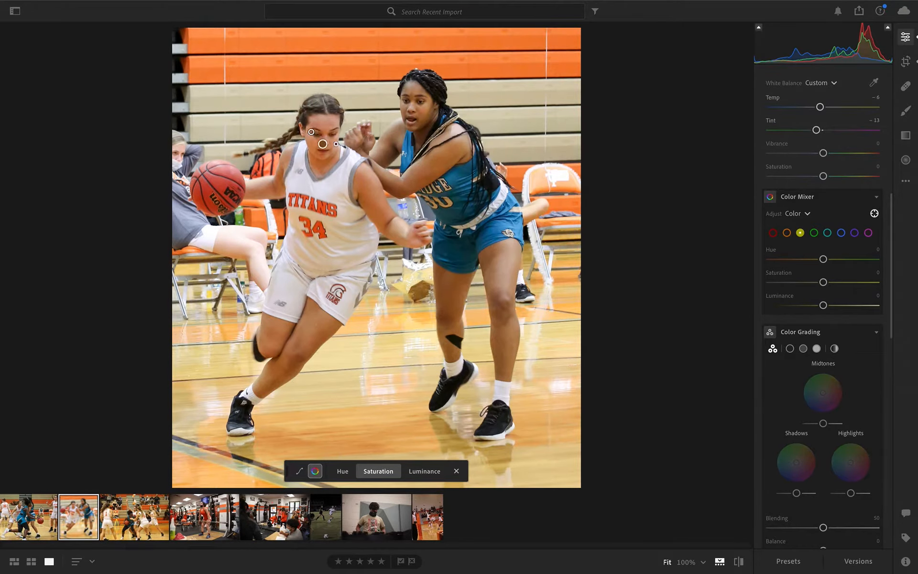
left_click_drag(323, 143, 318, 140)
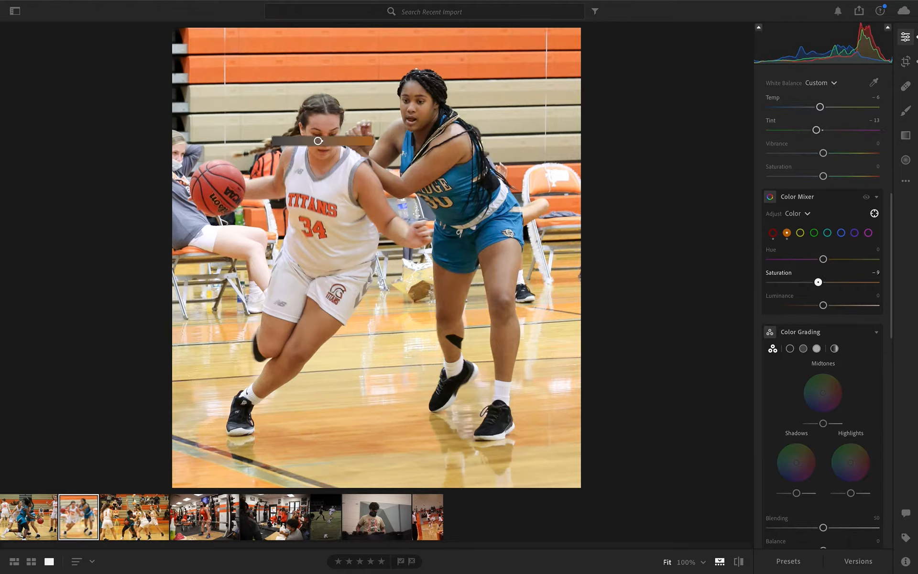
left_click_drag(319, 141, 319, 140)
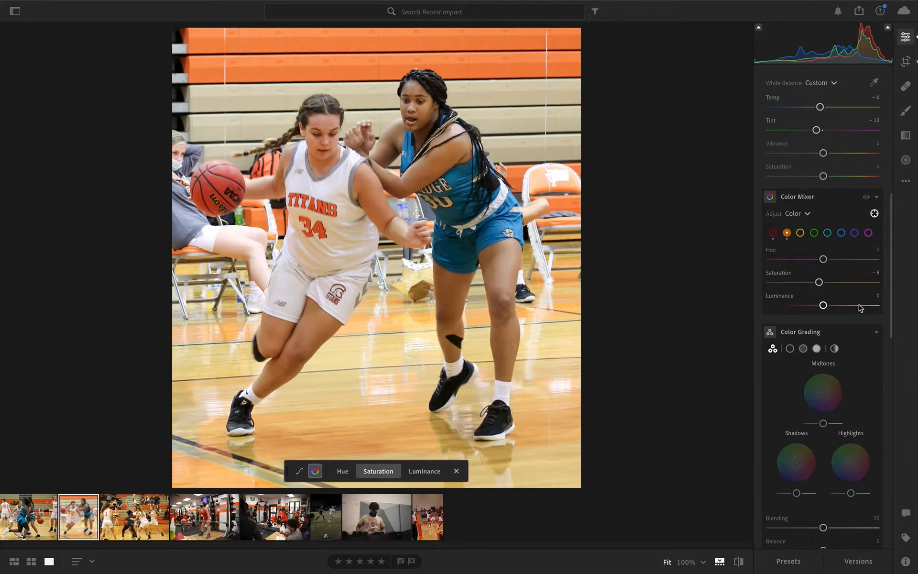
scroll(859, 375, "down", 5)
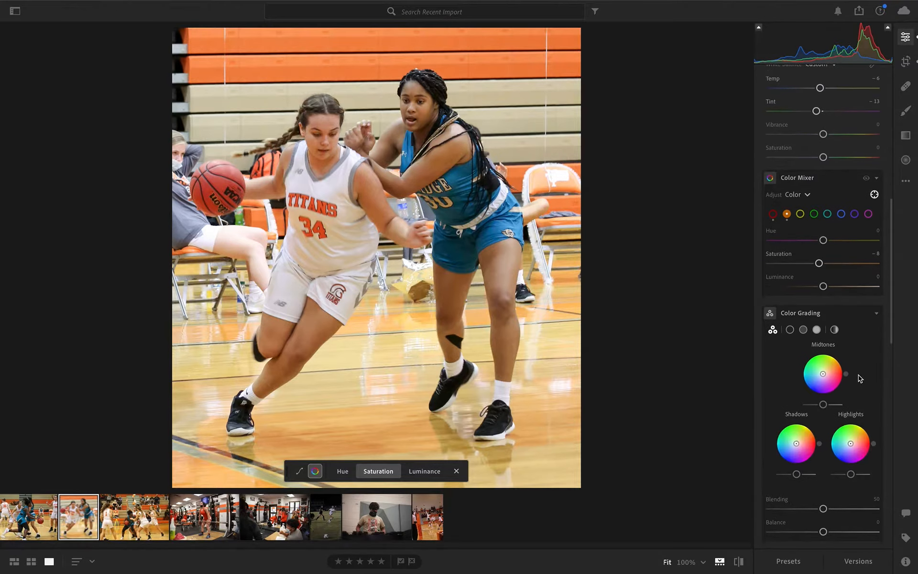
scroll(860, 375, "up", 5)
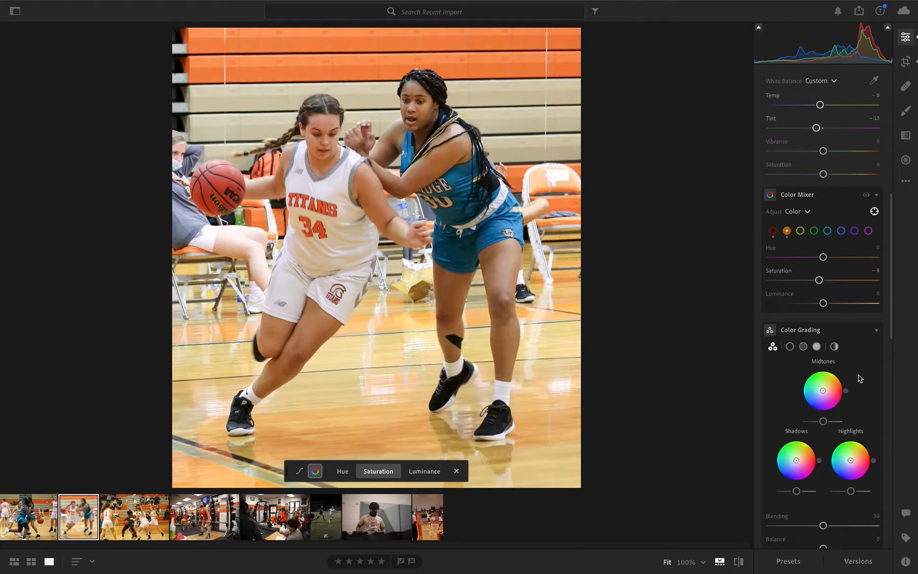
left_click(799, 232)
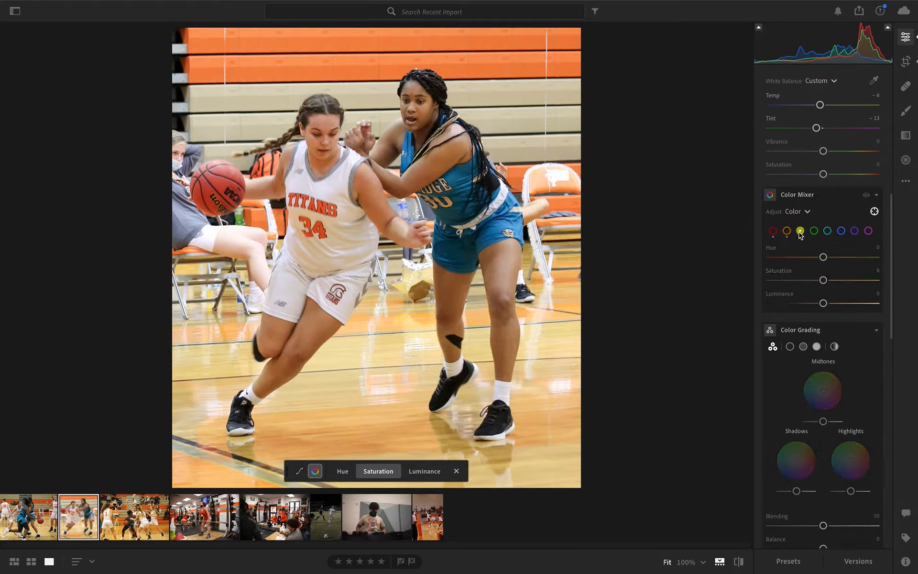
mouse_move(824, 280)
left_mouse_down()
mouse_move(842, 280)
mouse_move(798, 282)
mouse_move(838, 283)
mouse_move(806, 282)
mouse_move(824, 281)
left_mouse_up()
scroll(831, 306, "down", 1)
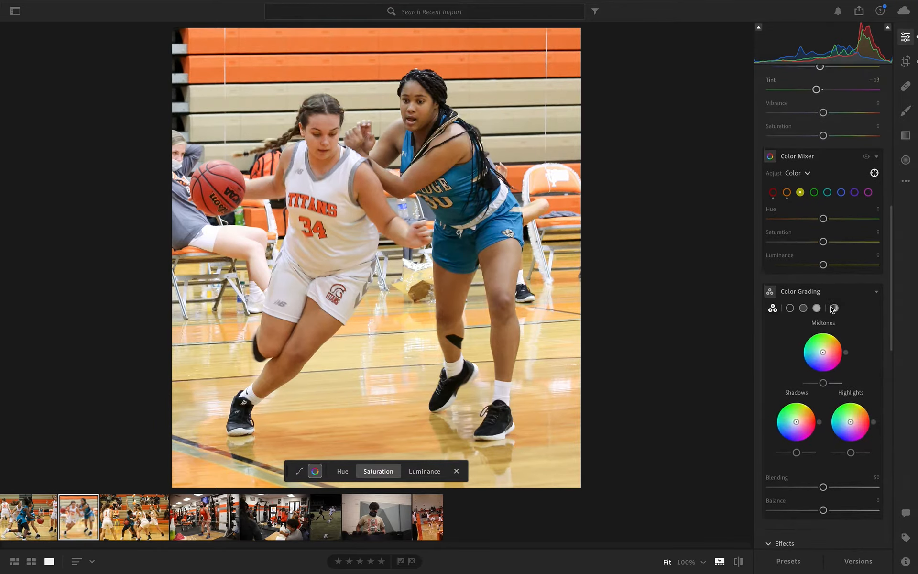
scroll(830, 307, "up", 1)
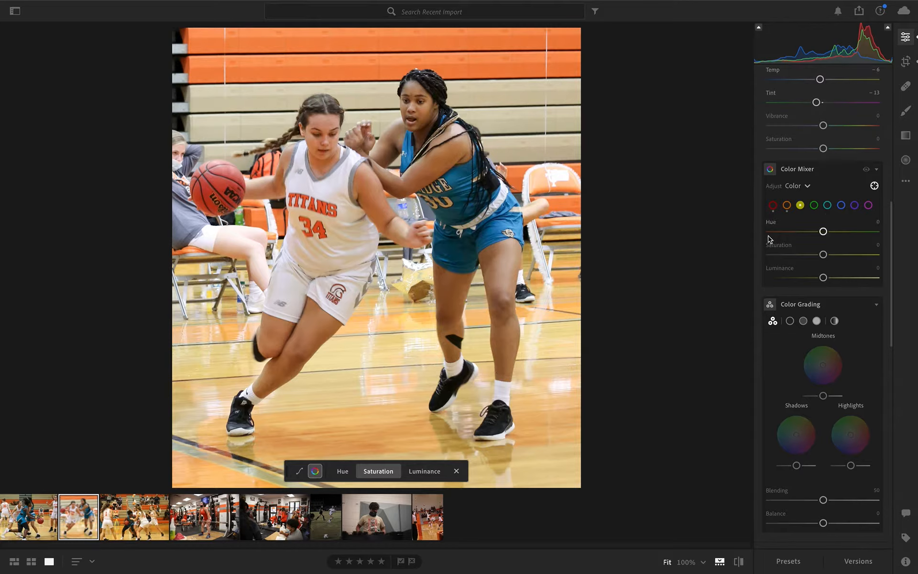
Step: Raise the vibrance to +3 and deepen the blacks to -43
scroll(772, 239, "up", 1)
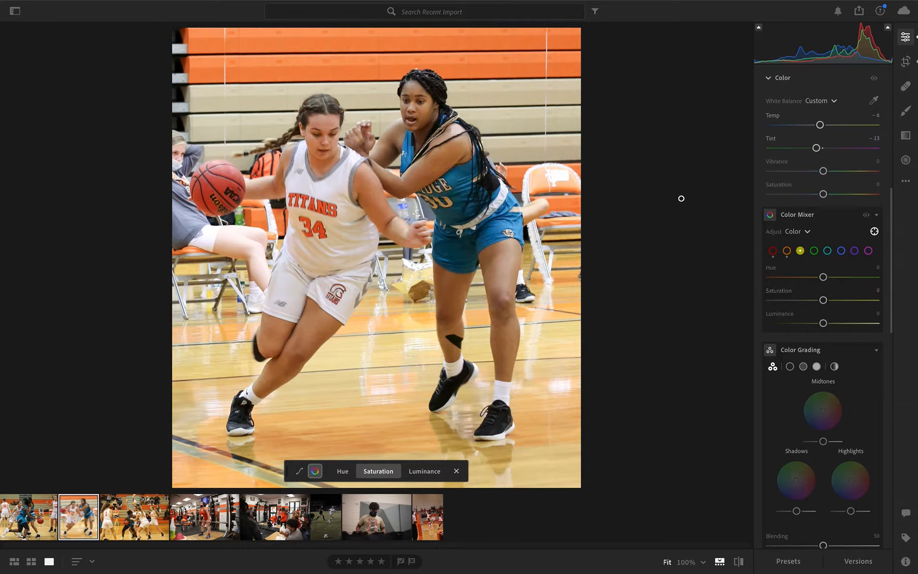
left_click_drag(823, 171, 825, 170)
scroll(850, 291, "up", 10)
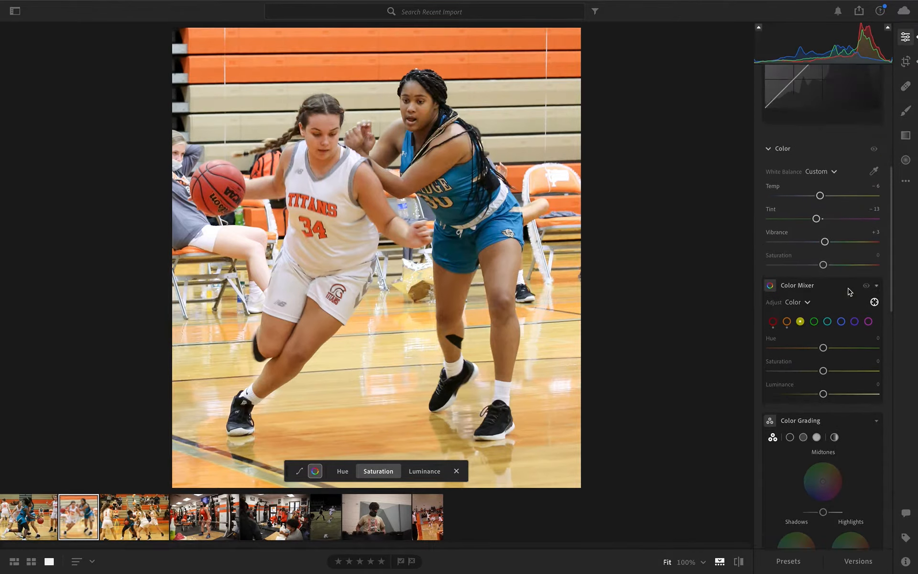
left_click_drag(807, 283, 801, 284)
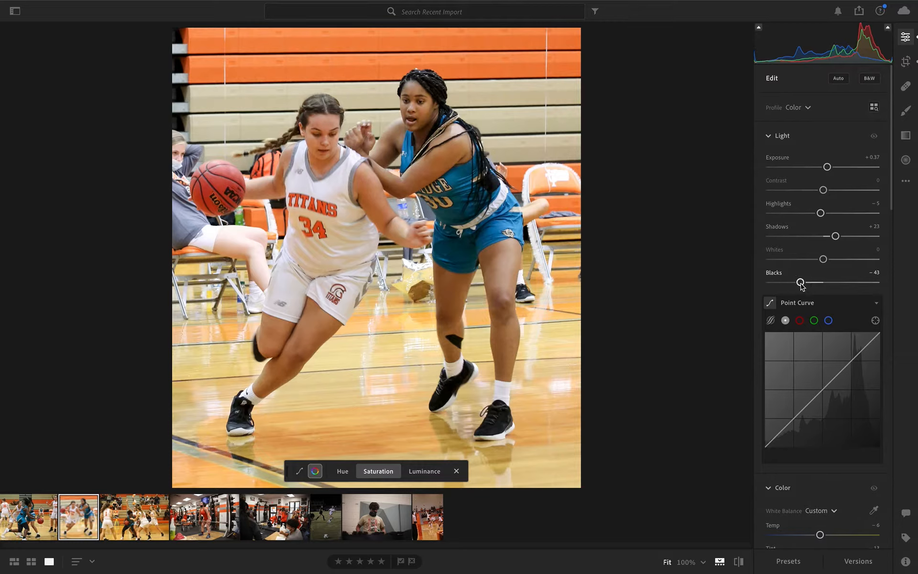
scroll(842, 276, "down", 8)
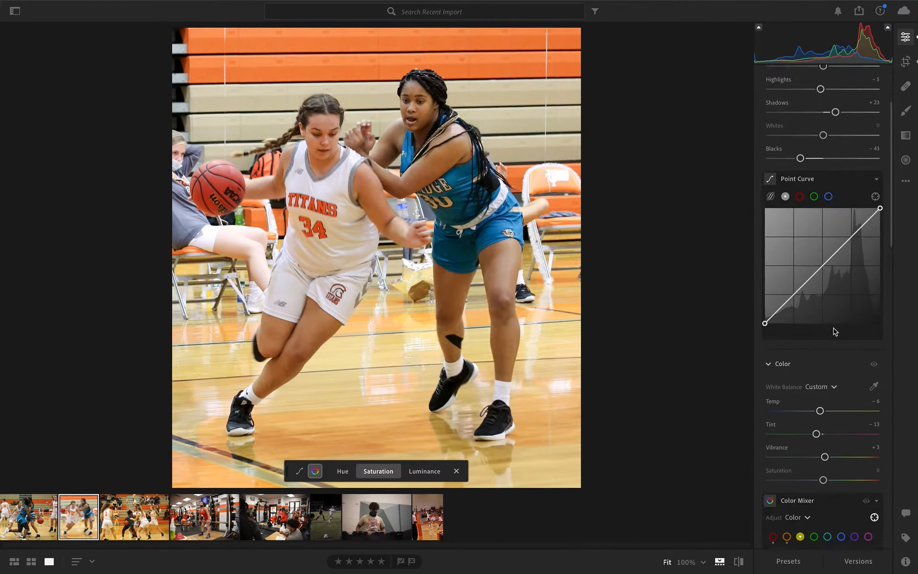
Step: Raise the clarity to +7 and the dehaze to +3 for the photo of the dribbling player
scroll(836, 332, "down", 10)
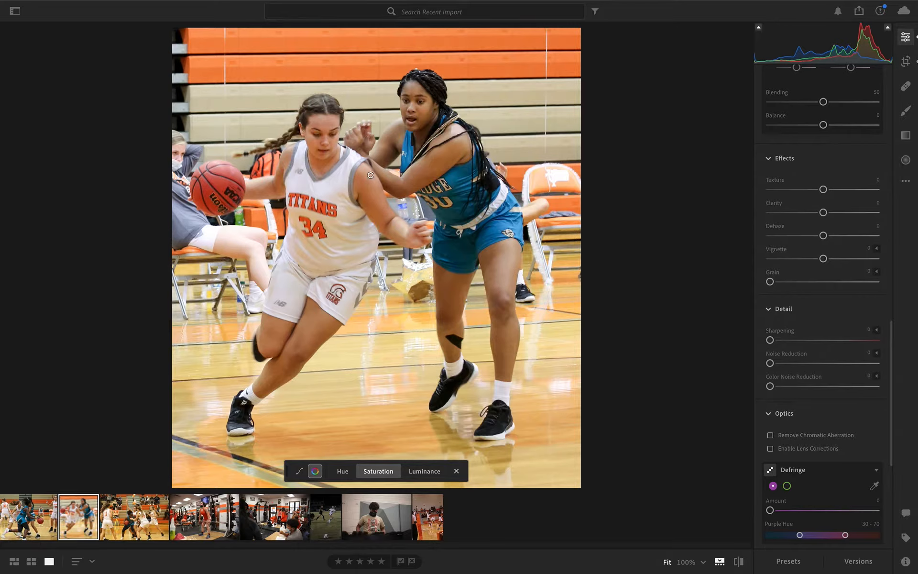
left_click_drag(823, 212, 826, 237)
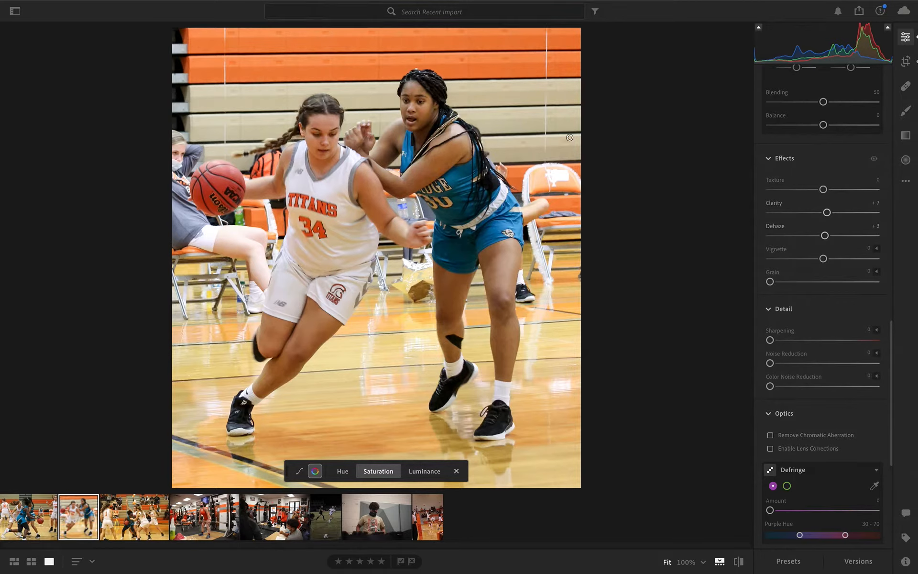
mouse_move(299, 195)
scroll(839, 330, "down", 1)
scroll(837, 299, "down", 6)
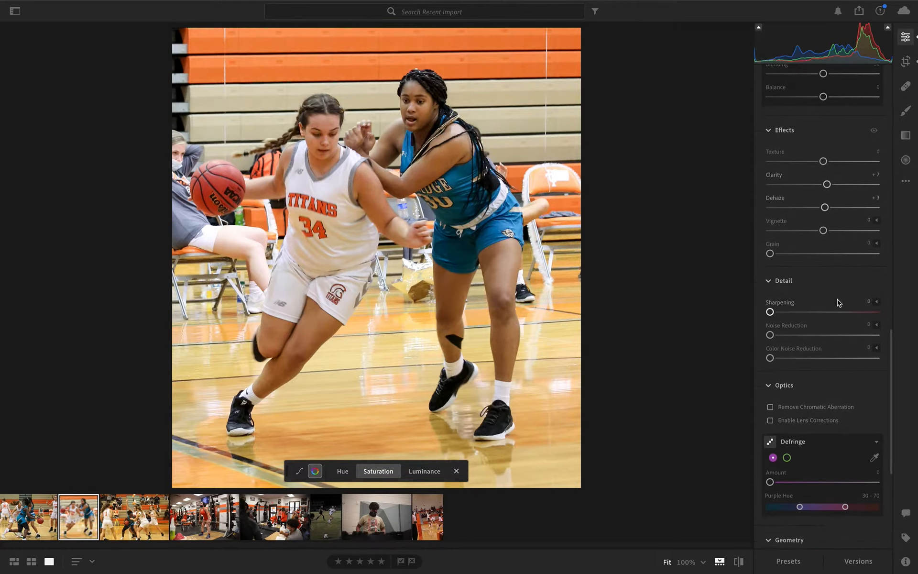
scroll(837, 300, "up", 10)
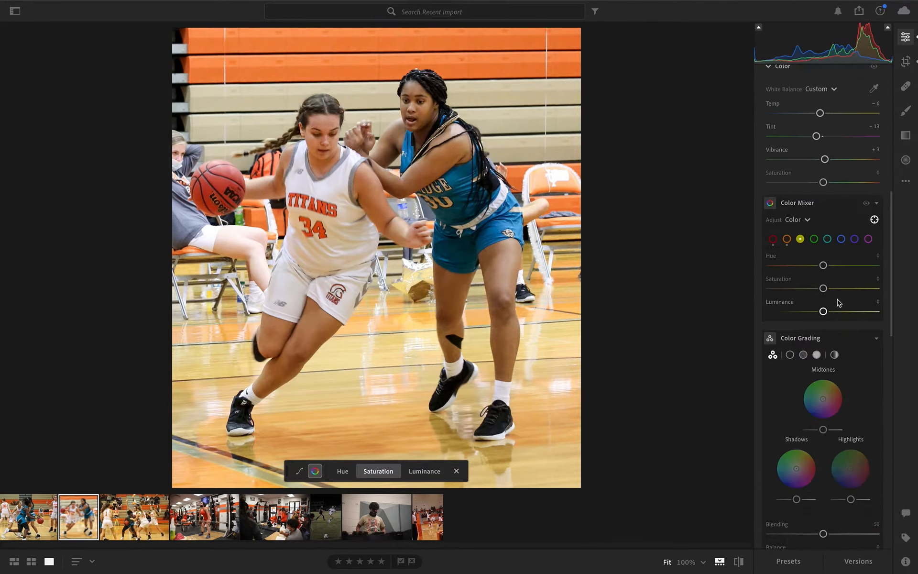
scroll(837, 299, "down", 5)
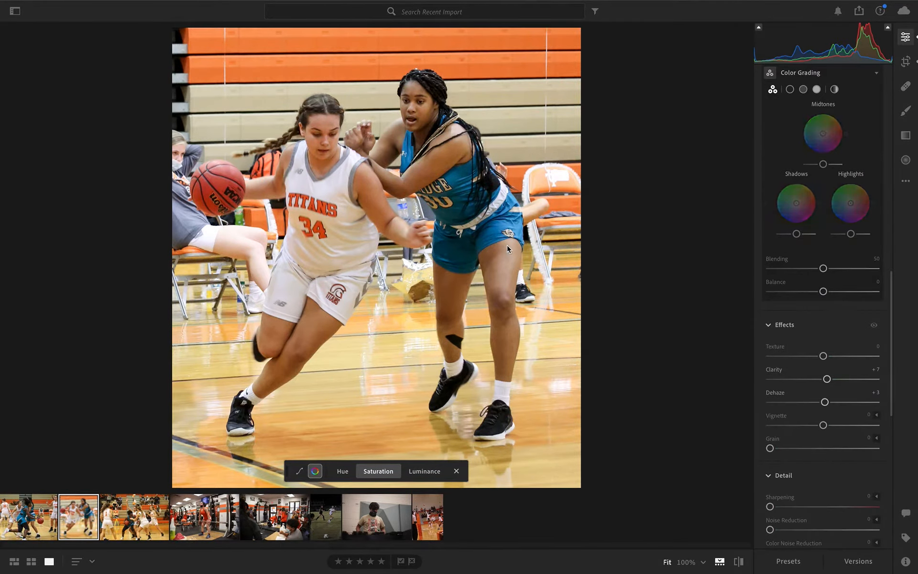
Step: Turn off the Color Mixer's targeted adjustment
key("super+equal")
key("super+equal")
key("super+equal")
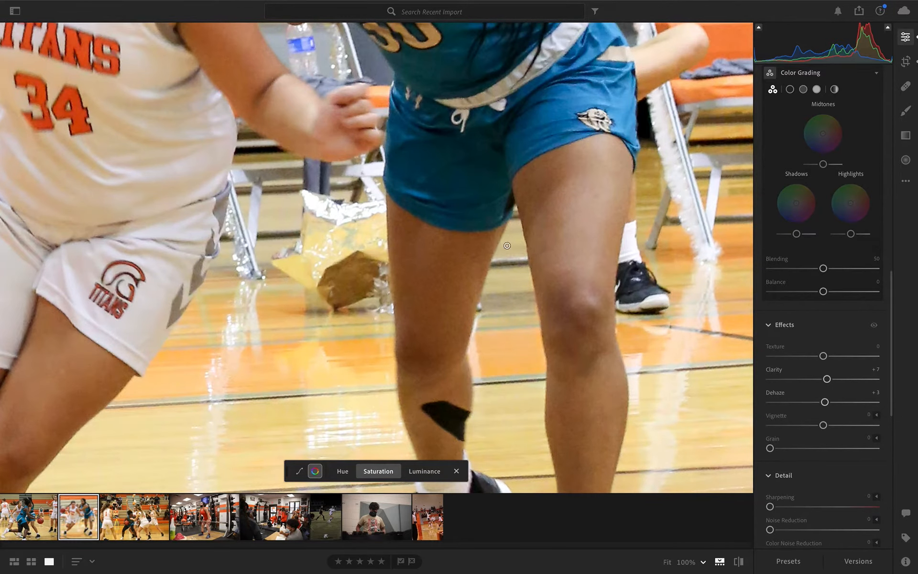
left_click(905, 37)
left_click(906, 37)
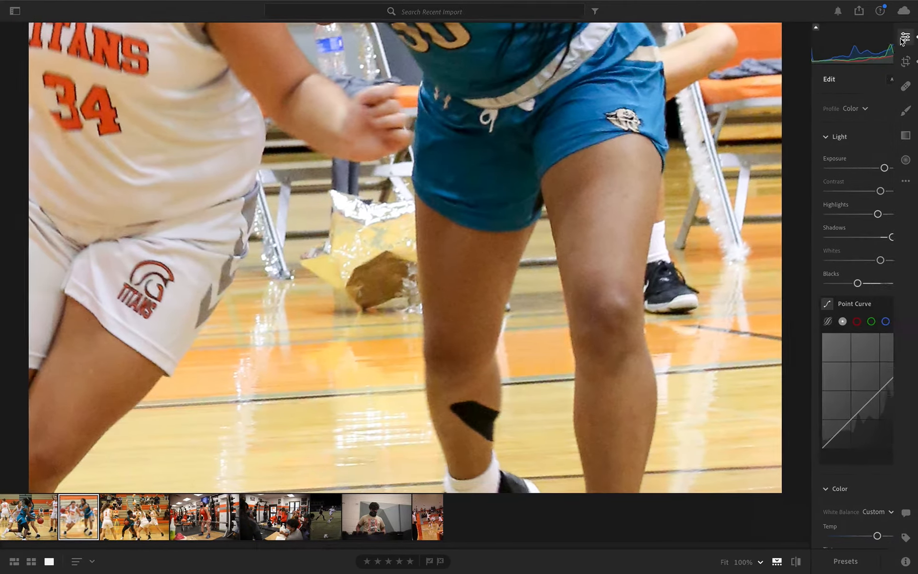
scroll(859, 222, "down", 10)
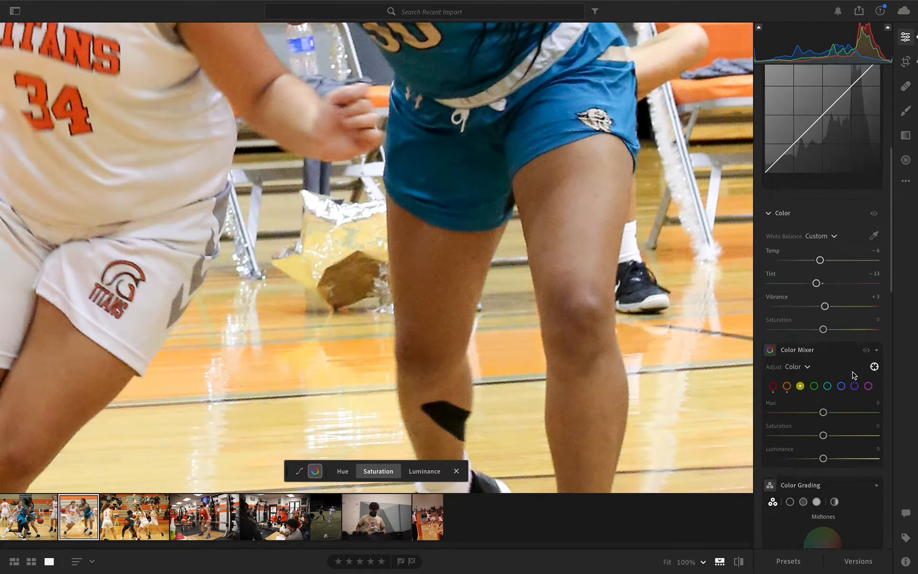
left_click(874, 190)
Step: Set the noise reduction to 8 and check its effect on the two players
left_click_drag(422, 238, 576, 405)
left_click_drag(488, 258, 487, 292)
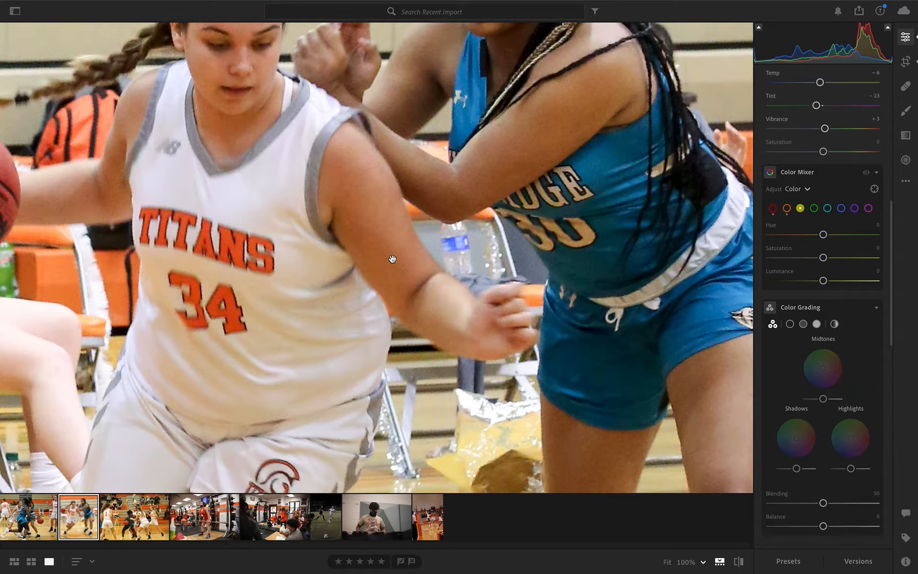
scroll(760, 317, "down", 6)
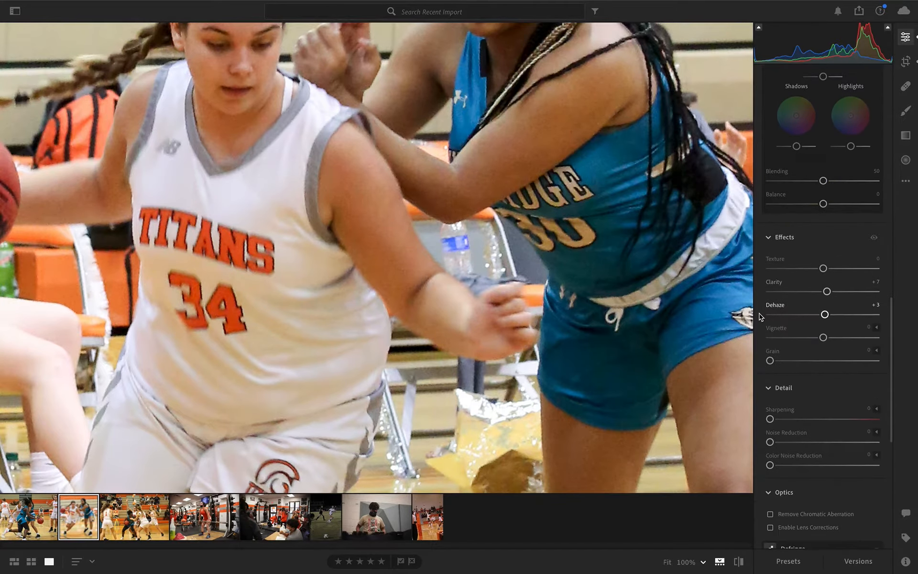
scroll(813, 411, "down", 5)
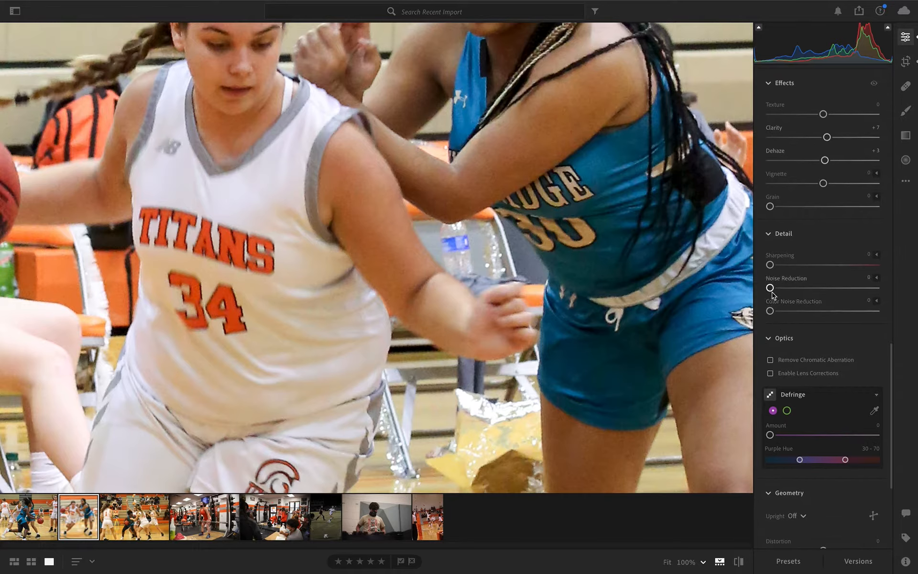
left_click_drag(771, 290, 778, 288)
left_click(515, 198)
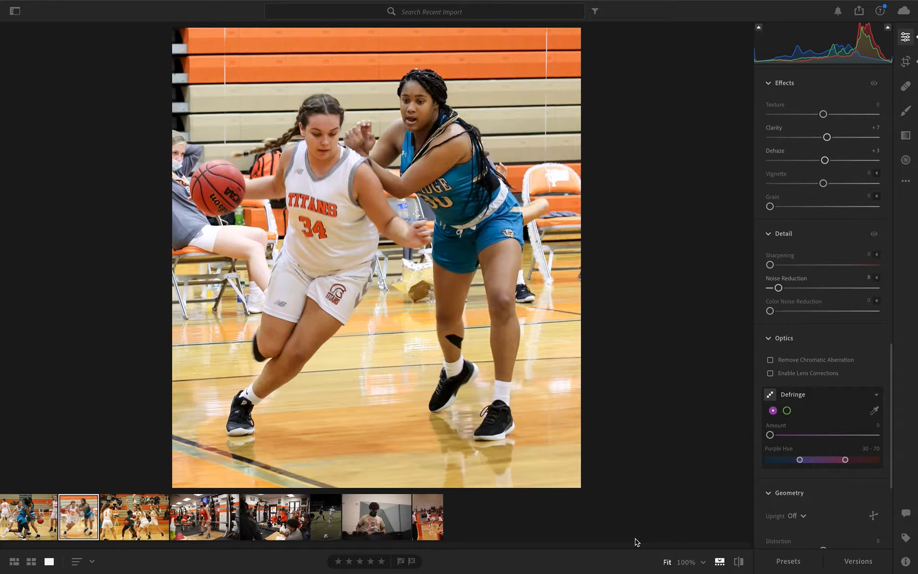
key("super+minus")
key("super+minus")
key("super+minus")
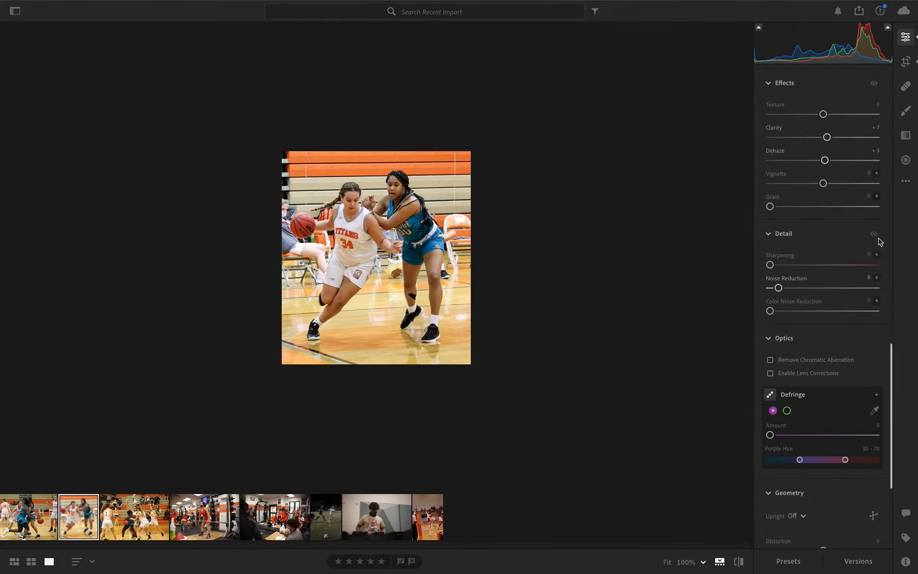
Step: Save the current edit settings as a new user preset named "BBGAME - GYM" with the default setting groups included
left_click(787, 567)
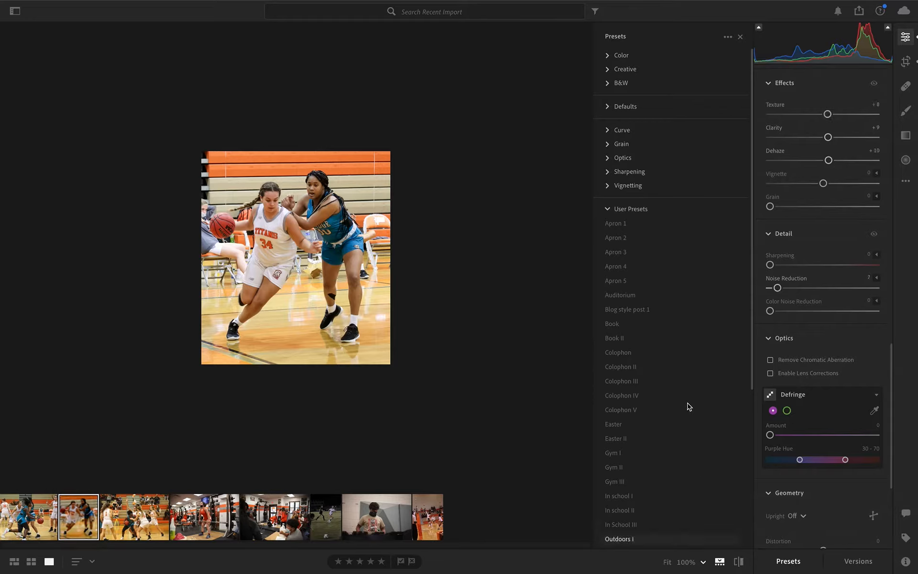
left_click(728, 38)
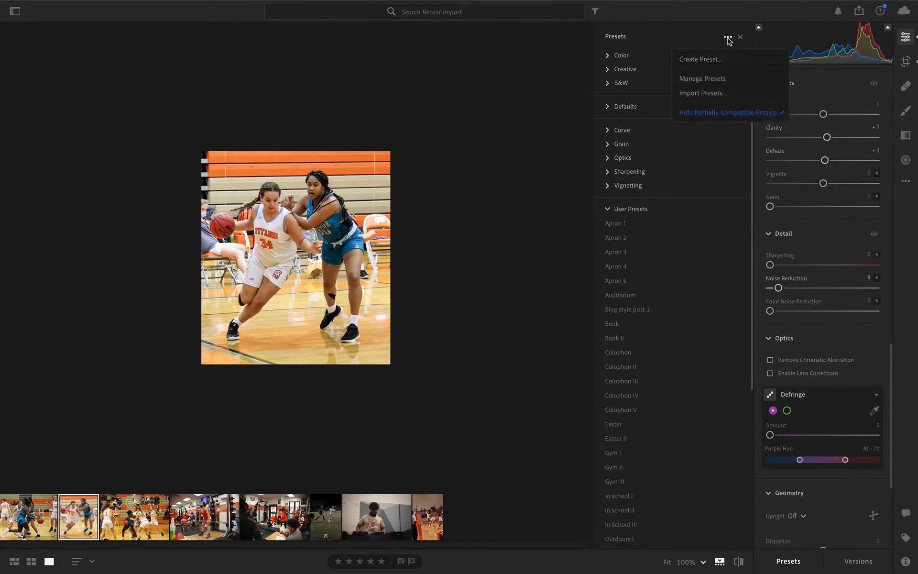
left_click(716, 59)
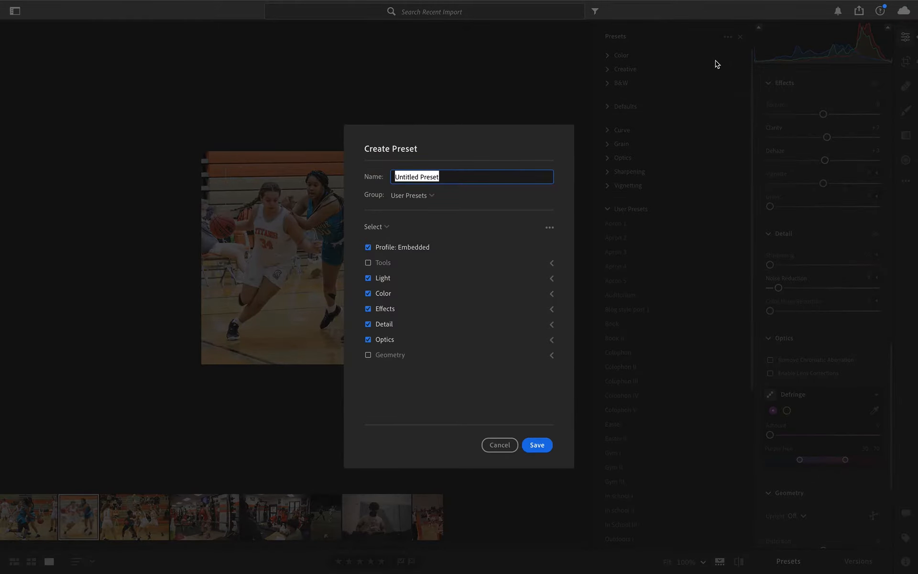
key("BackSpace")
type("B")
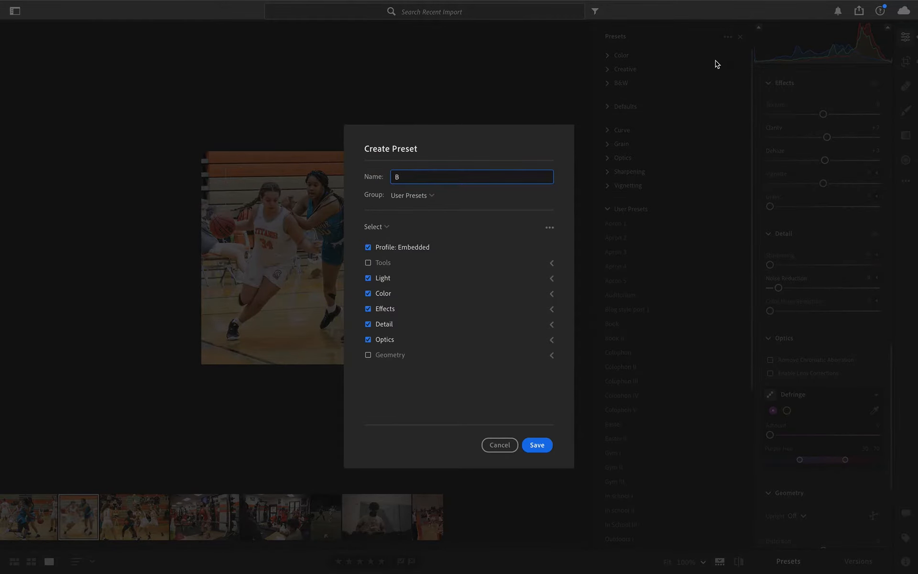
type("BGAME - GYM")
left_click(533, 446)
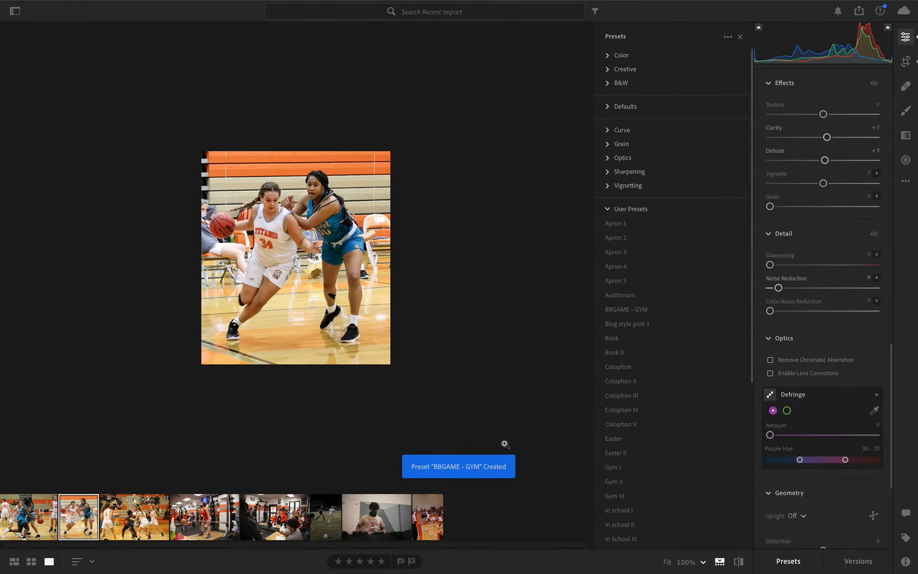
Step: Apply the BBGAME - GYM preset to the third basketball photo and return to its edit settings
left_click(137, 528)
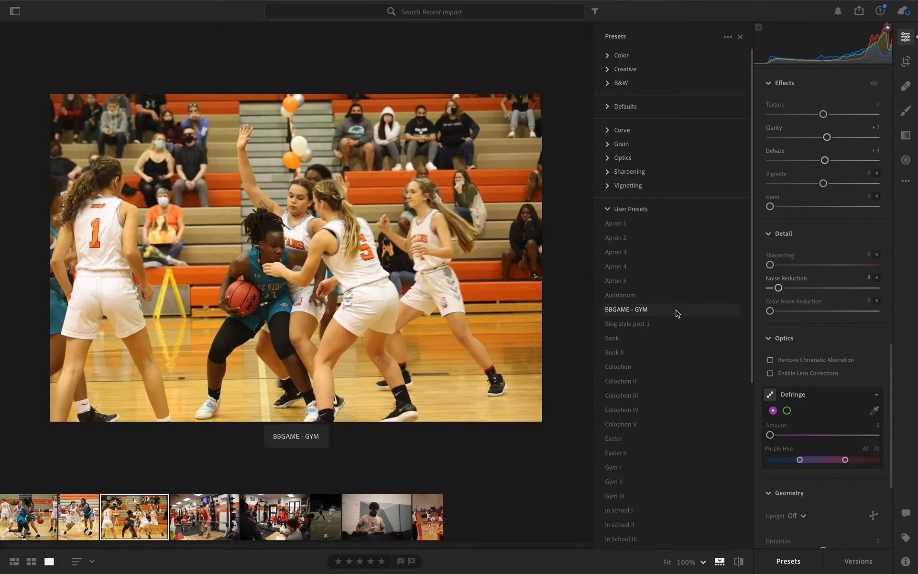
left_click(675, 310)
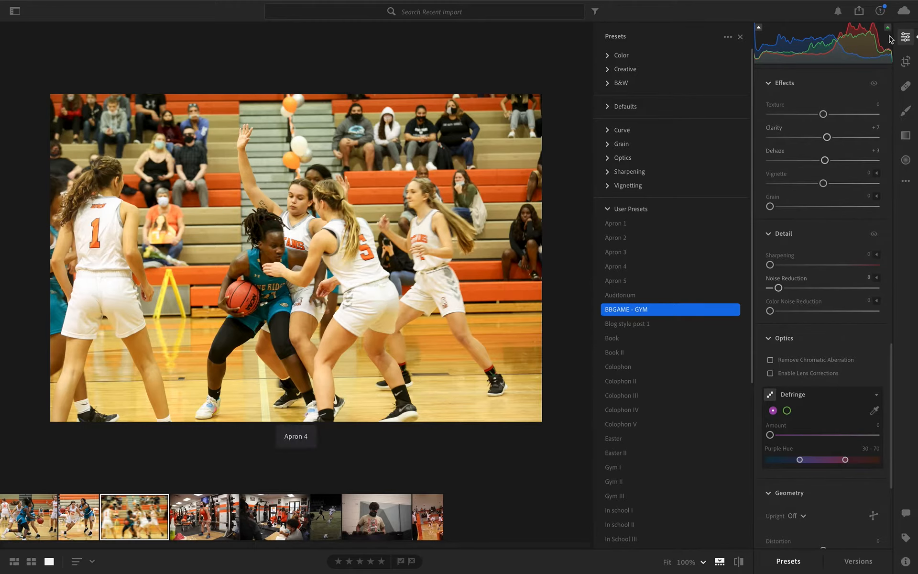
left_click(905, 38)
left_click(905, 38)
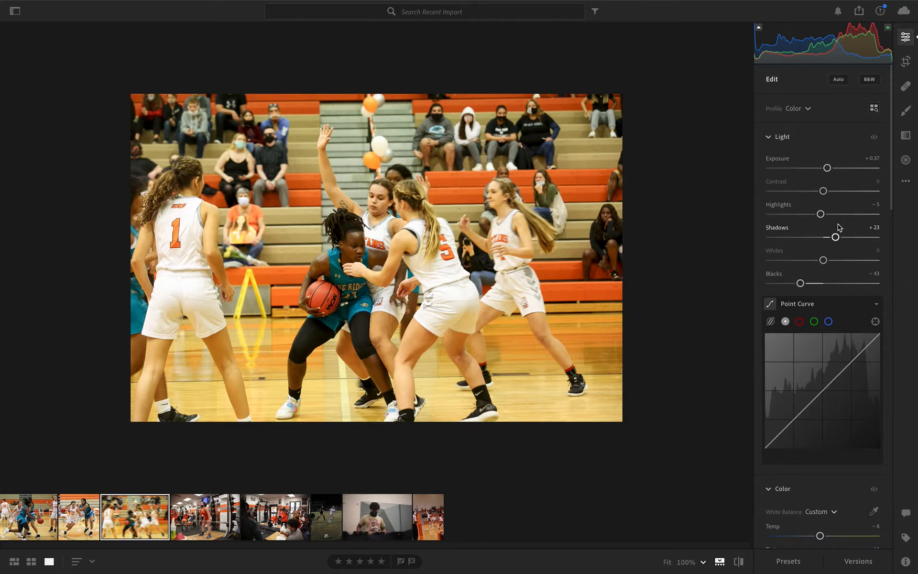
Step: Fine-tune the third basketball photo with blacks at -50, exposure at +0.69 and temperature at -11
left_click_drag(800, 283, 796, 284)
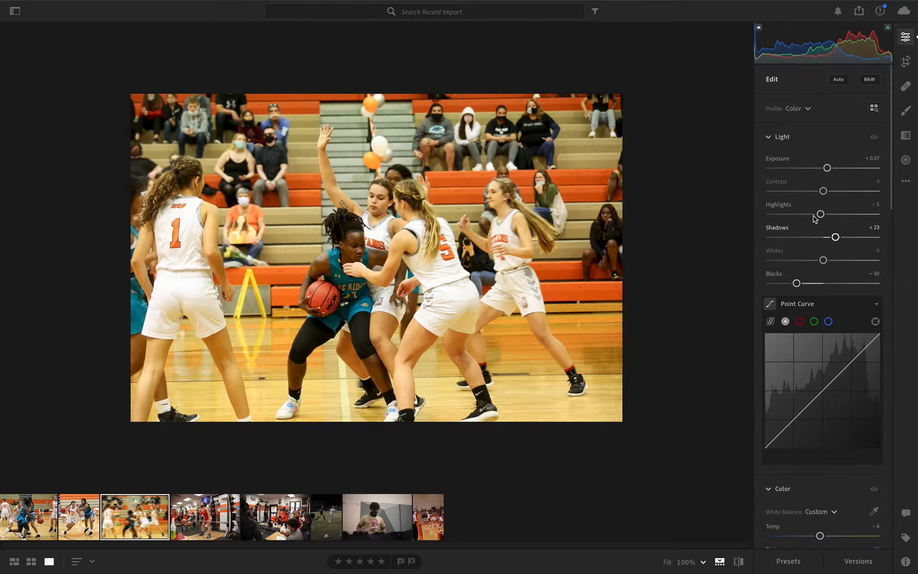
left_click_drag(827, 168, 832, 170)
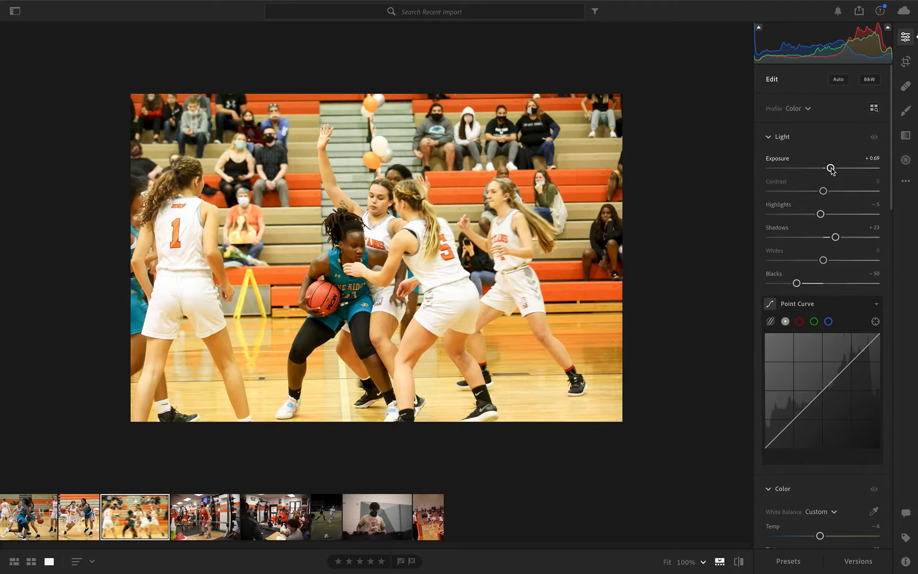
scroll(828, 225, "down", 10)
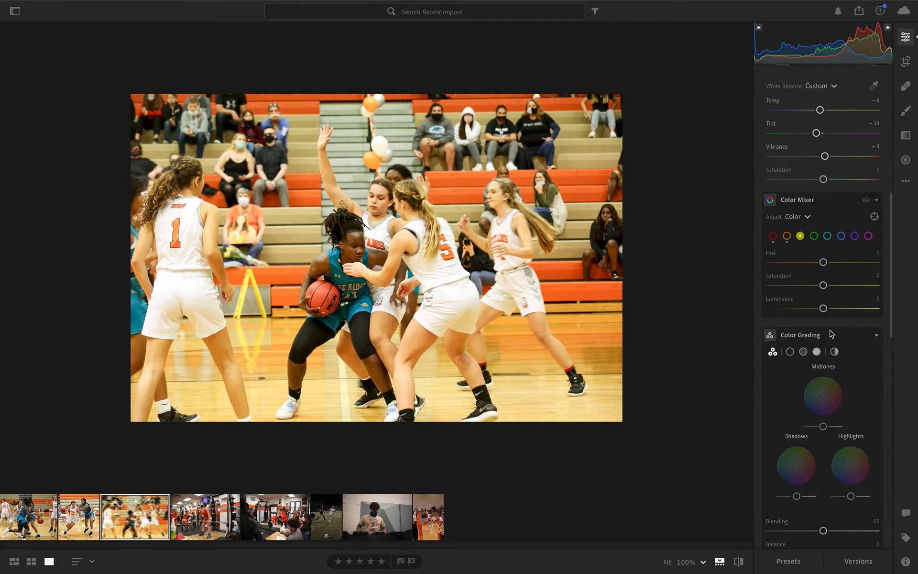
scroll(832, 333, "down", 5)
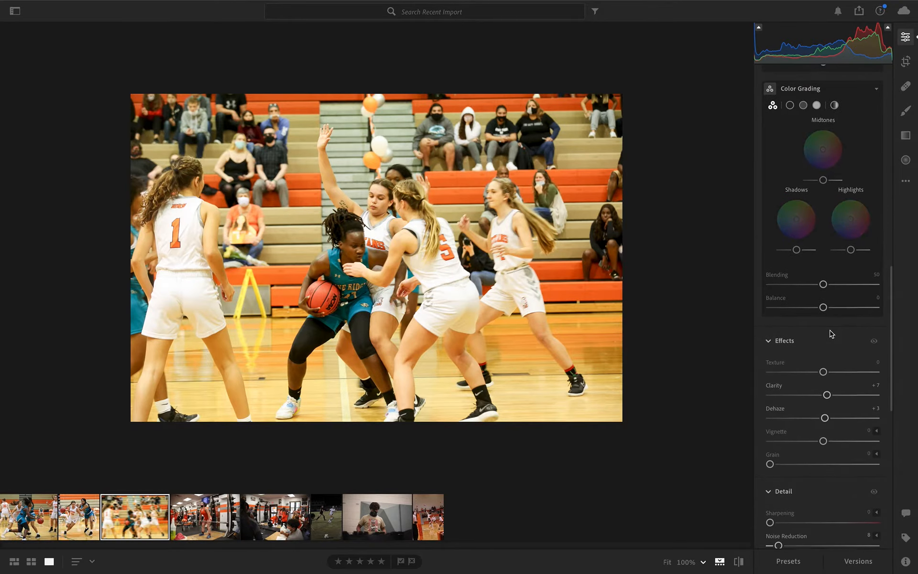
scroll(831, 333, "down", 1)
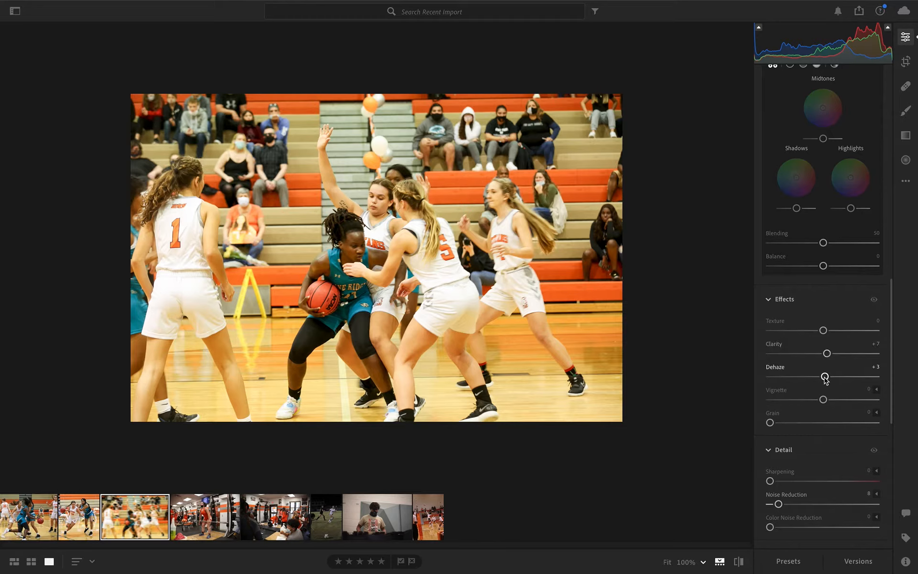
scroll(826, 380, "up", 10)
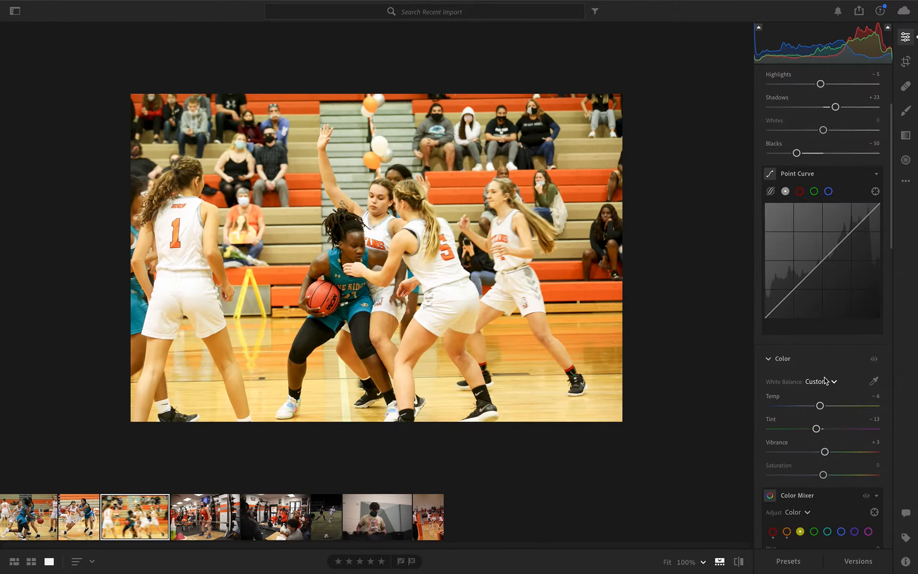
left_click_drag(820, 406, 818, 407)
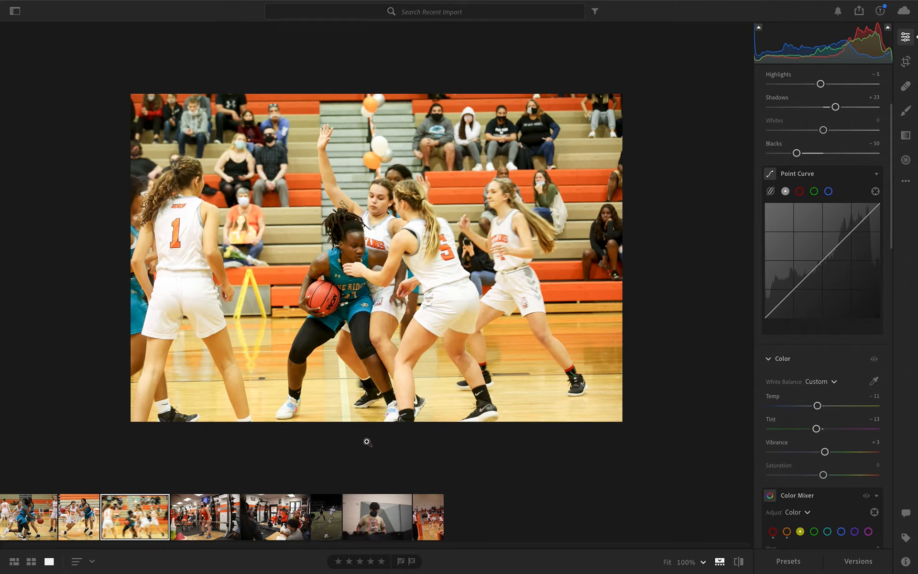
Step: Adjust the light of the weightlifting photo with exposure at +0.55, shadows at +27 and blacks at -18
left_click(217, 523)
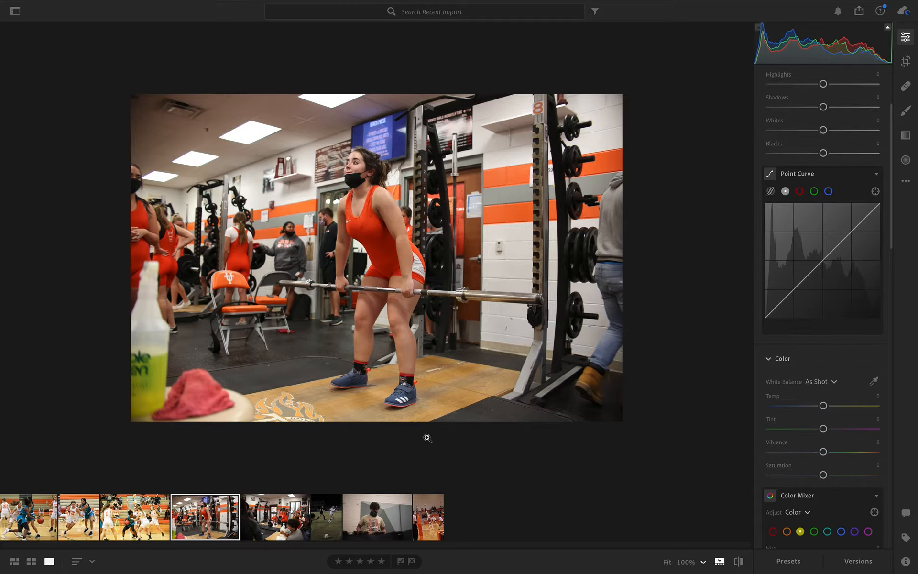
scroll(830, 180, "up", 3)
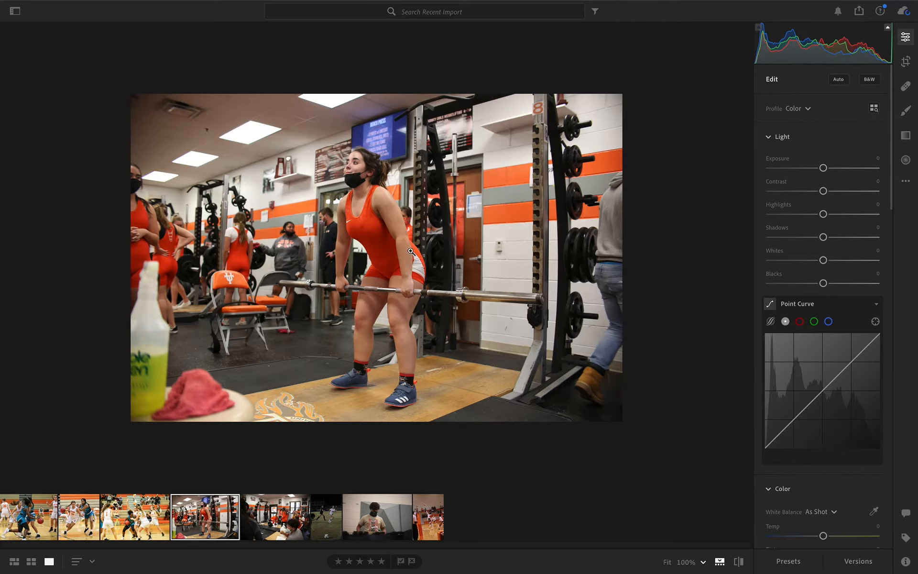
left_click_drag(824, 168, 829, 169)
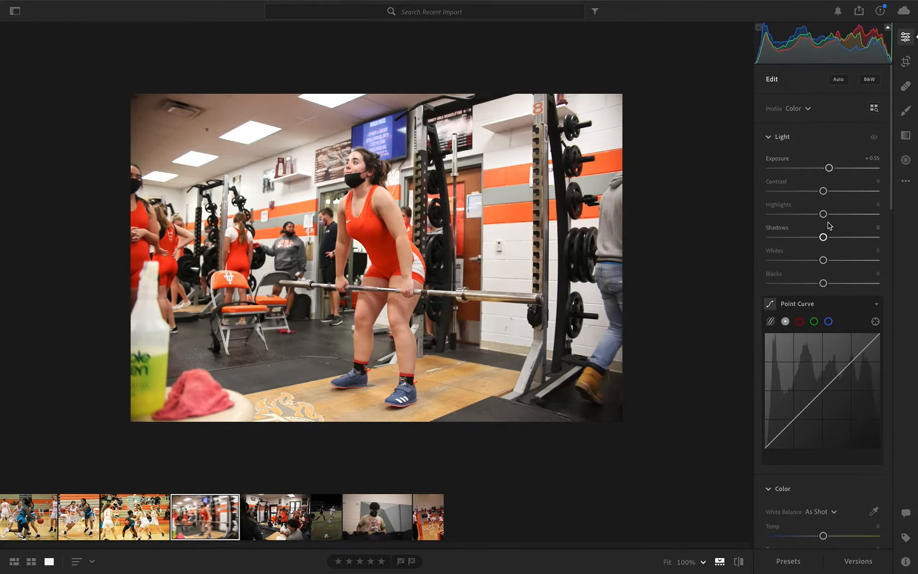
left_click_drag(824, 238, 838, 237)
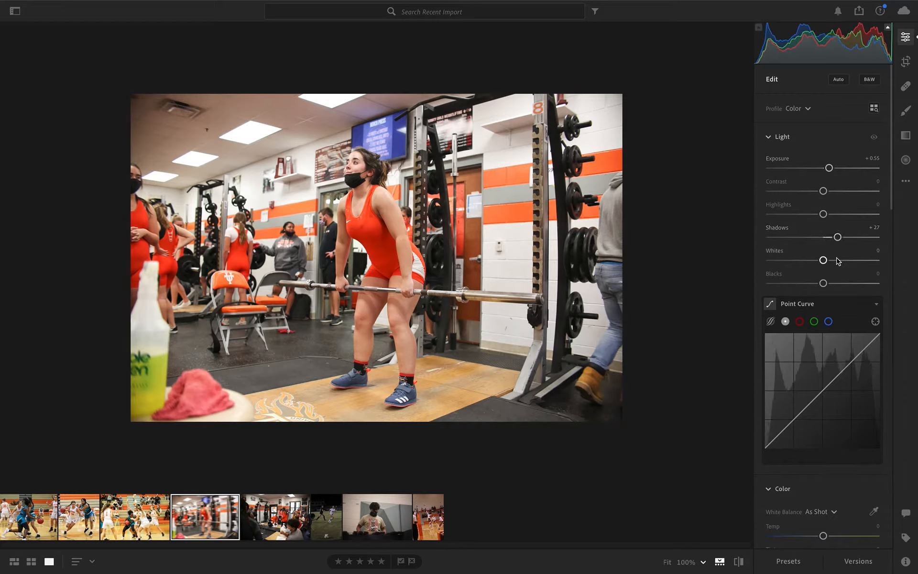
left_click_drag(823, 284, 813, 284)
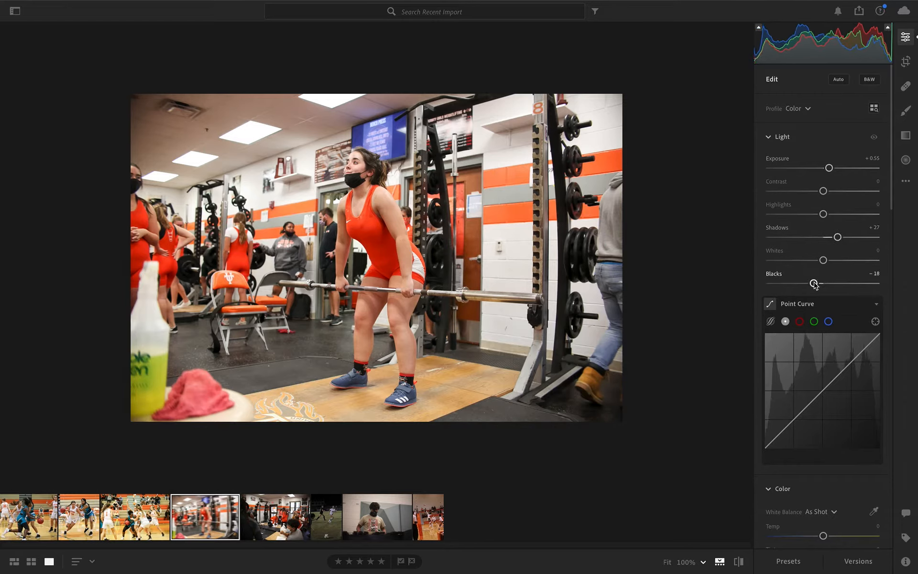
scroll(827, 275, "down", 6)
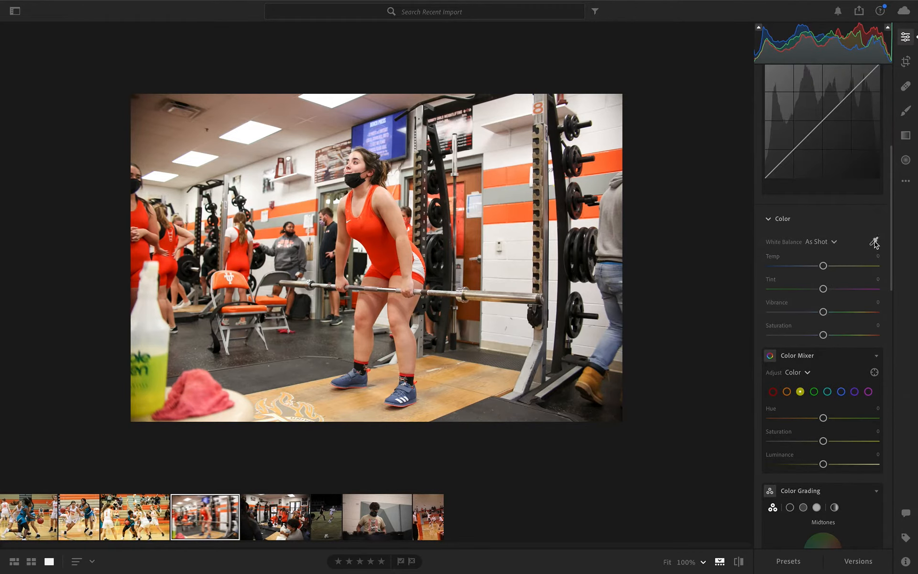
scroll(832, 311, "down", 3)
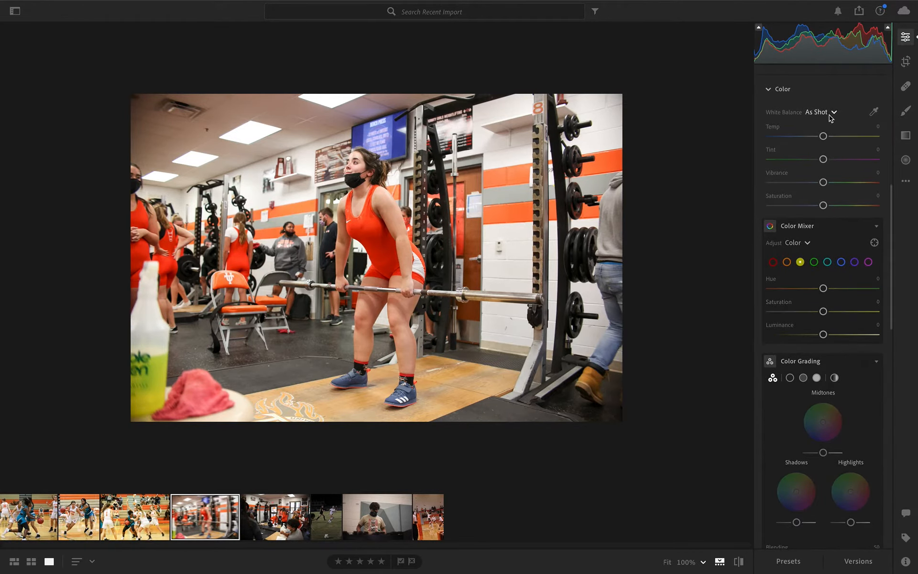
Step: Set the weightlifting photo's dehaze effect to +6 and raise its texture slightly
scroll(823, 282, "down", 1)
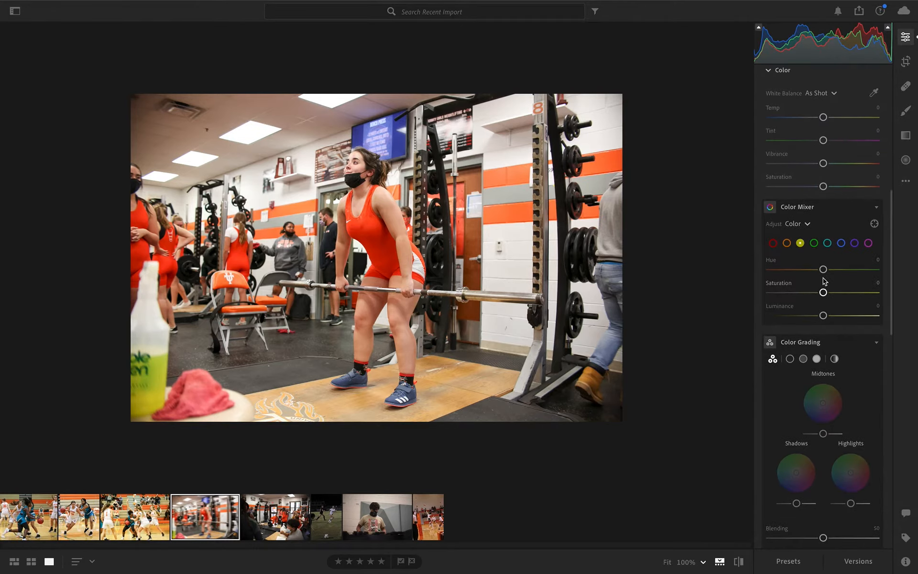
scroll(823, 281, "down", 4)
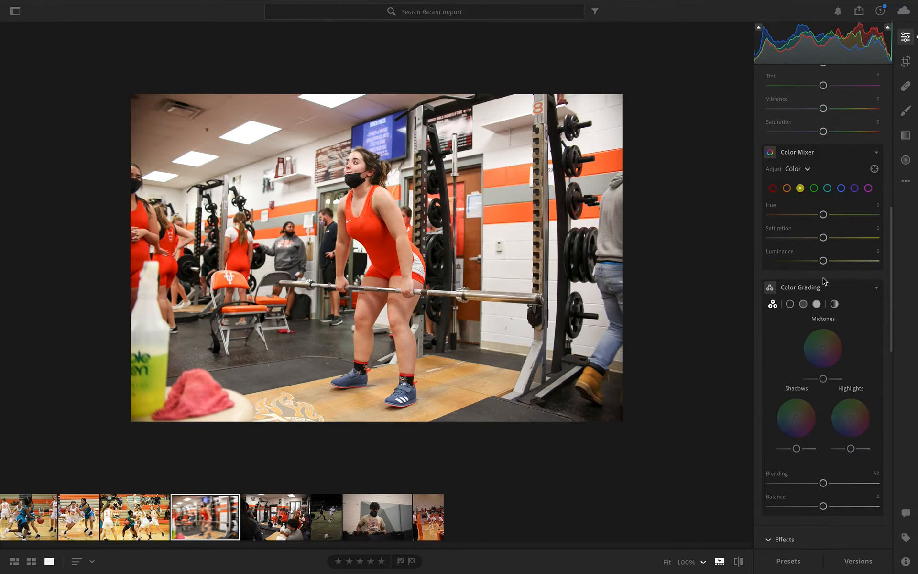
scroll(823, 280, "down", 6)
scroll(823, 280, "up", 1)
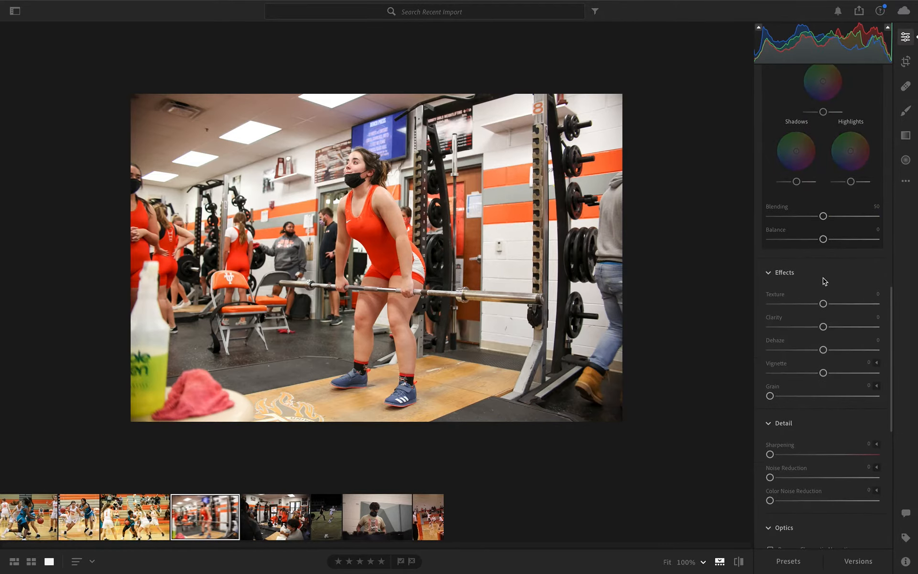
left_click_drag(825, 350, 829, 352)
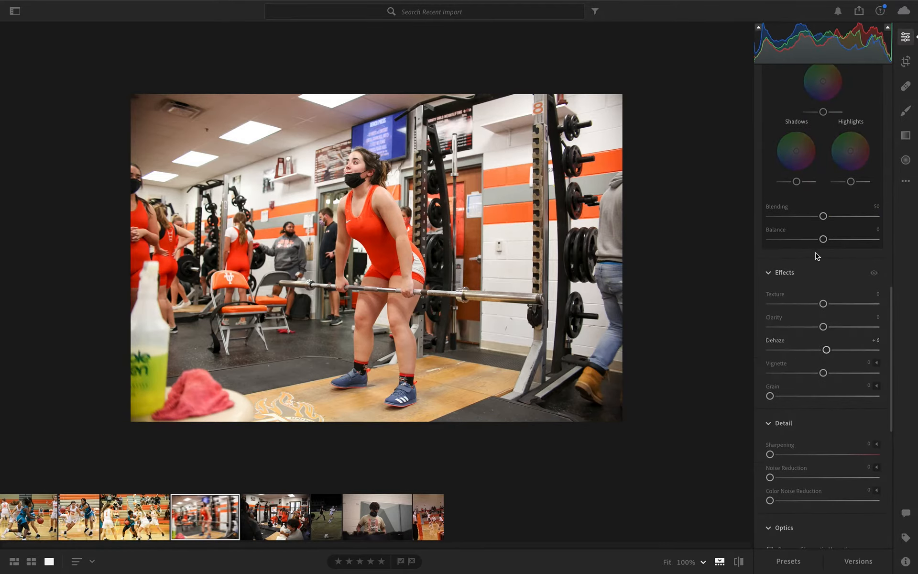
left_click_drag(823, 303, 828, 304)
Step: Crop both sides of the weightlifting photo tightly around the lifter and rack, cutting out the spray bottle and the bystander in jeans
left_click(906, 61)
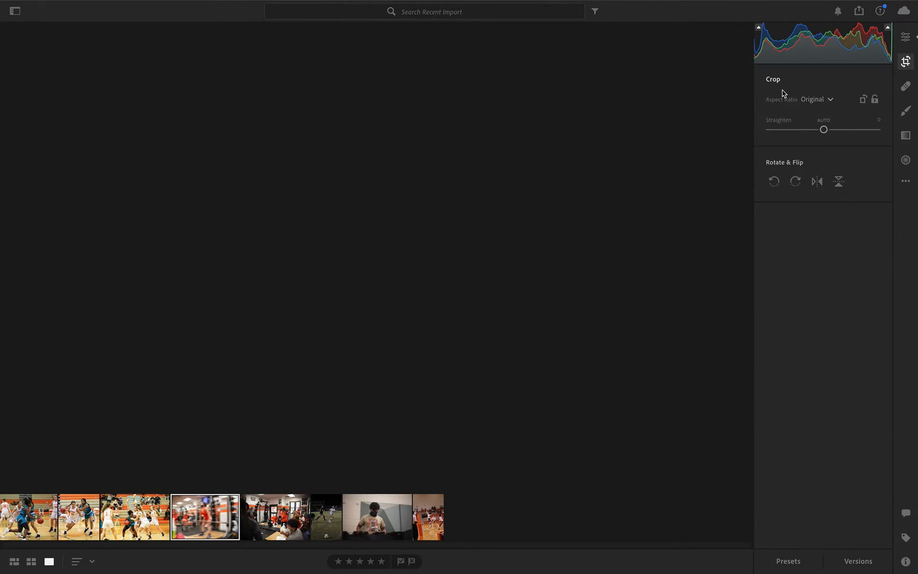
left_click_drag(36, 259, 120, 259)
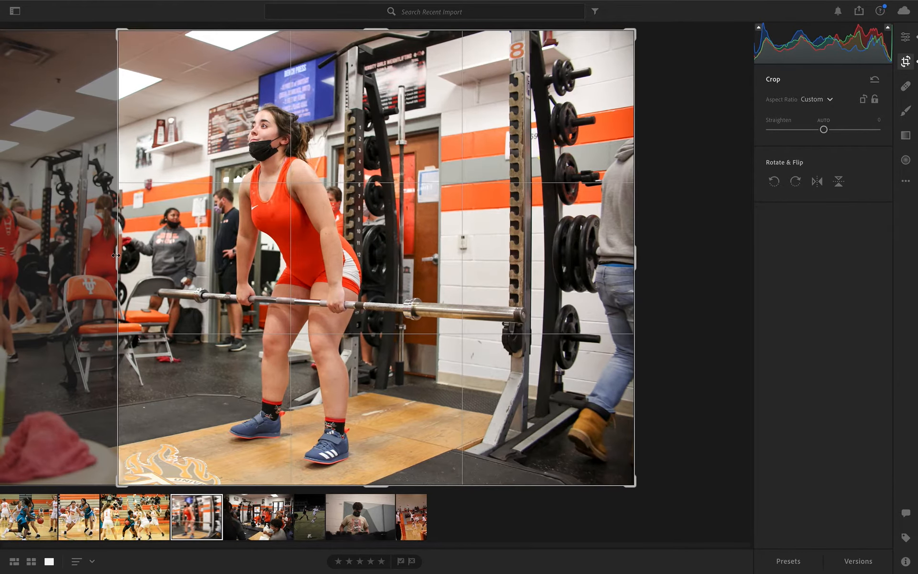
left_click_drag(635, 263, 593, 262)
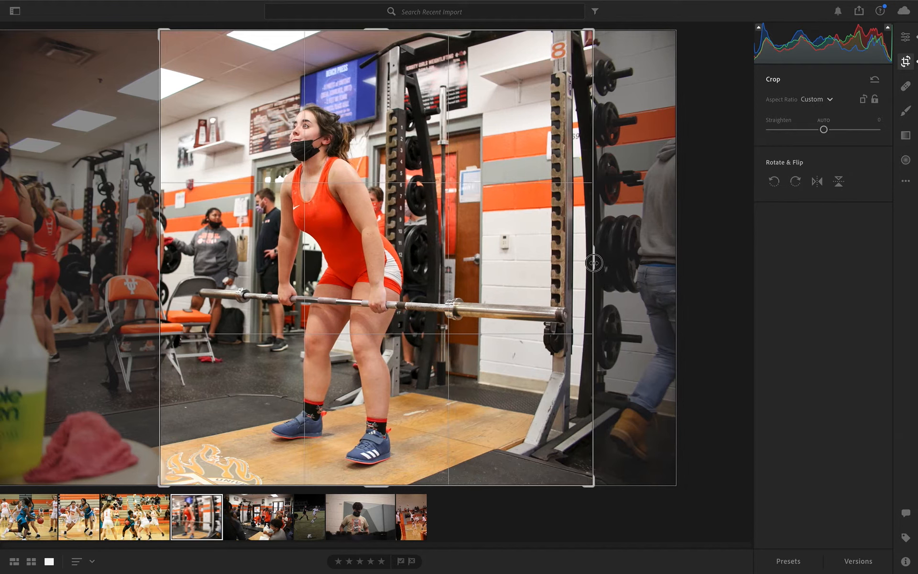
left_click_drag(160, 247, 164, 247)
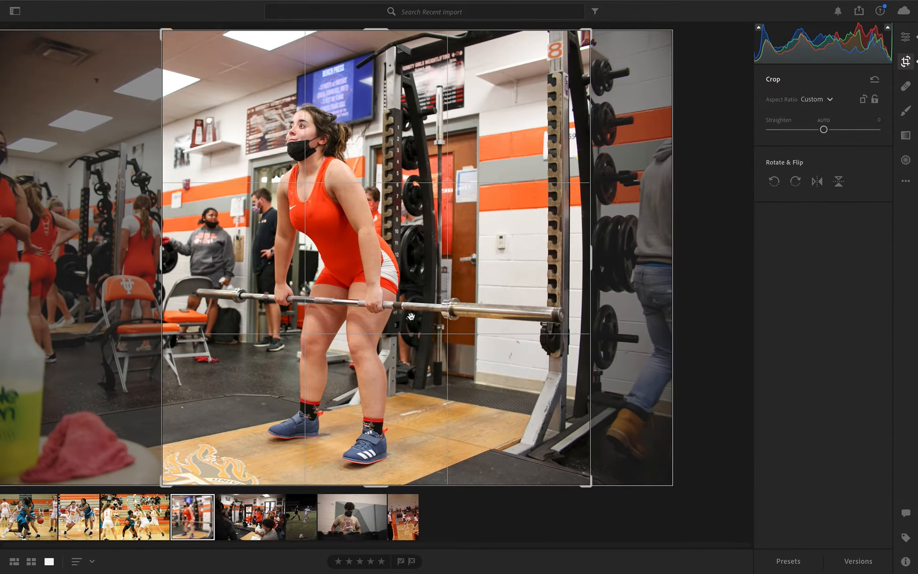
key("e")
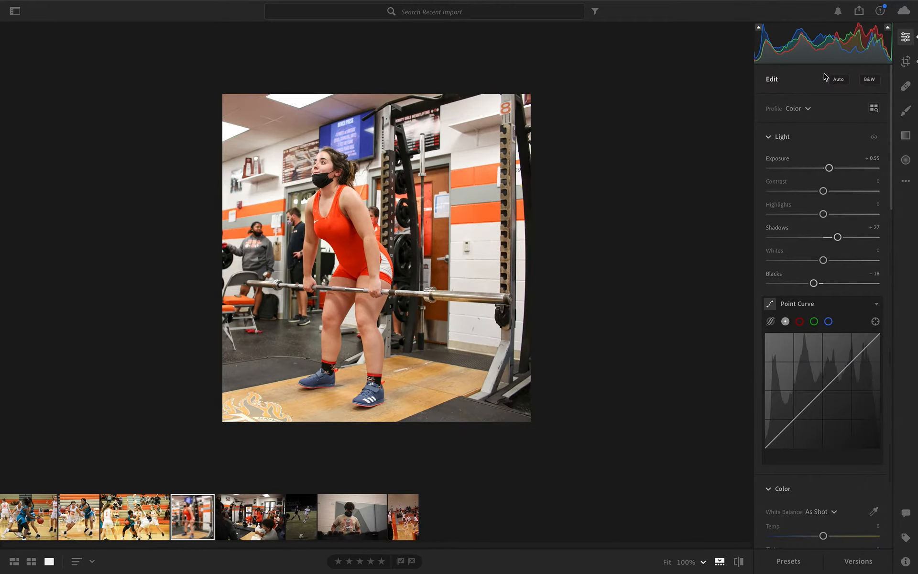
left_click(906, 89)
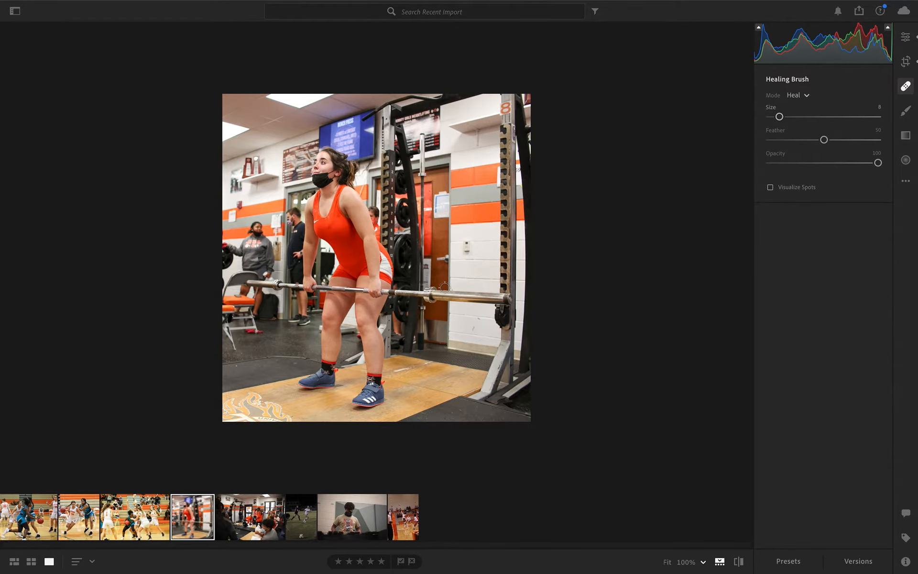
key("z")
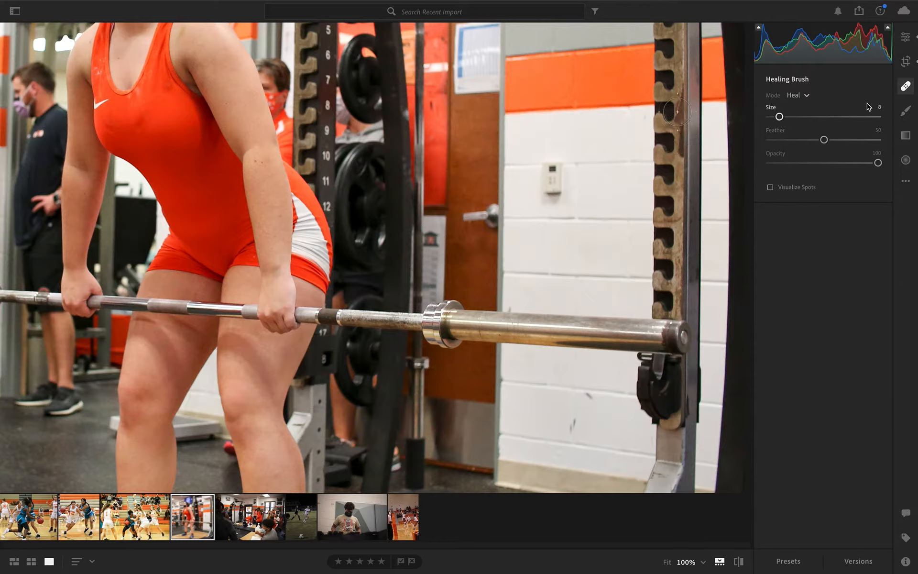
left_click(906, 113)
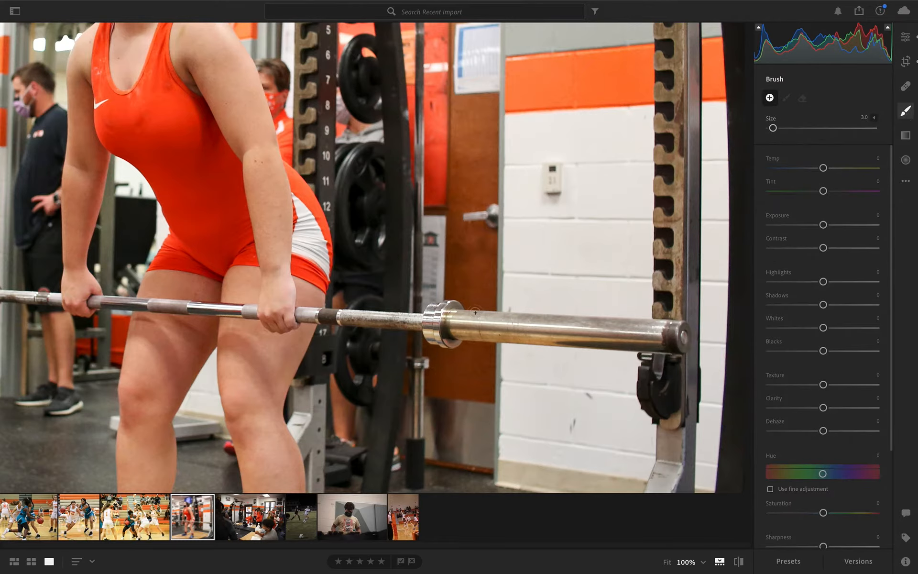
key("super+minus")
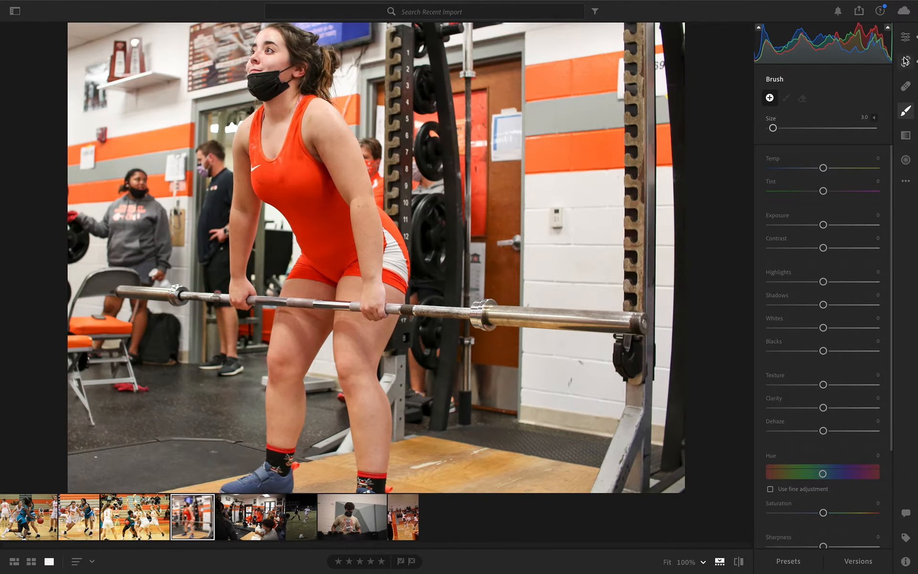
left_click(906, 37)
Step: Paint a local adjustment over the lifter's eyes with a size 3.0 brush
left_click_drag(381, 120, 493, 323)
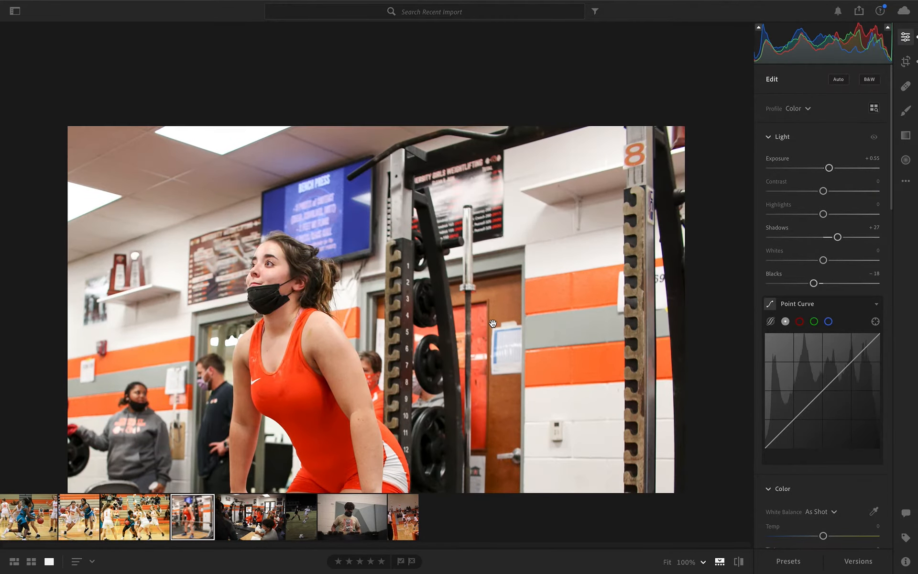
key("super+plus")
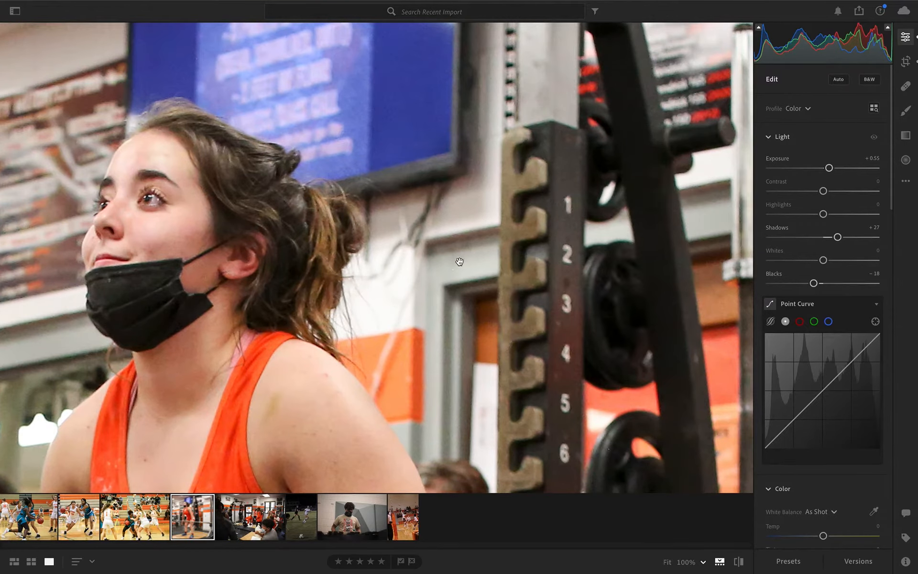
left_click_drag(460, 261, 625, 260)
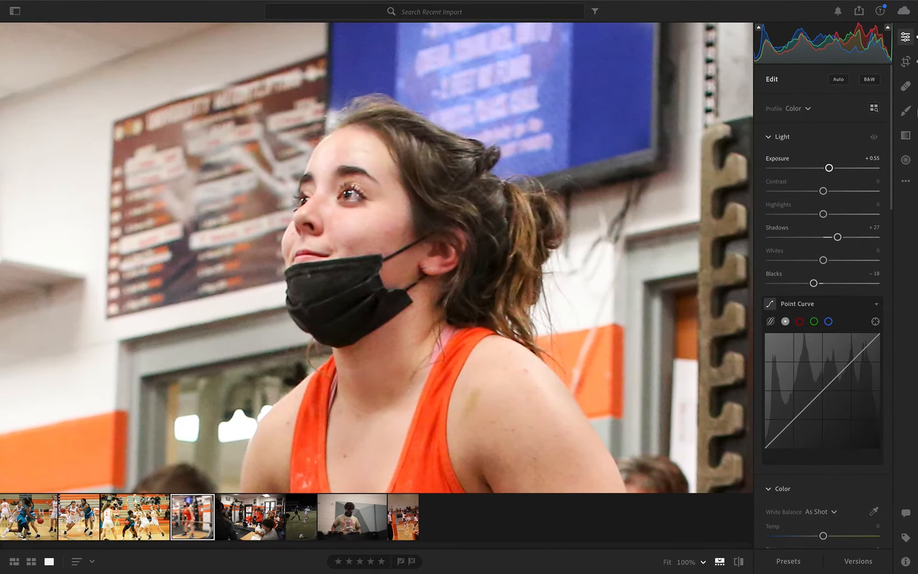
left_click(907, 111)
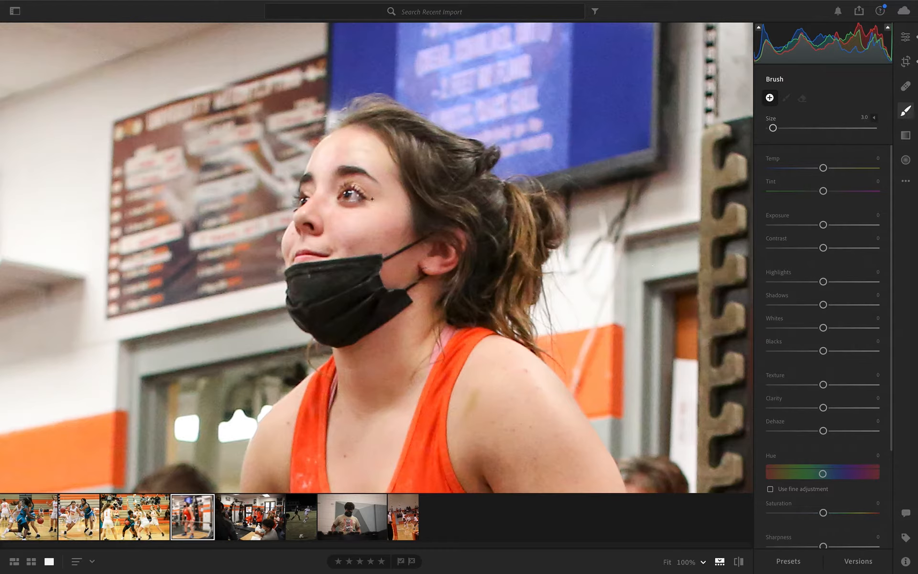
mouse_move(353, 197)
left_mouse_down()
mouse_move(340, 194)
mouse_move(353, 198)
left_mouse_up()
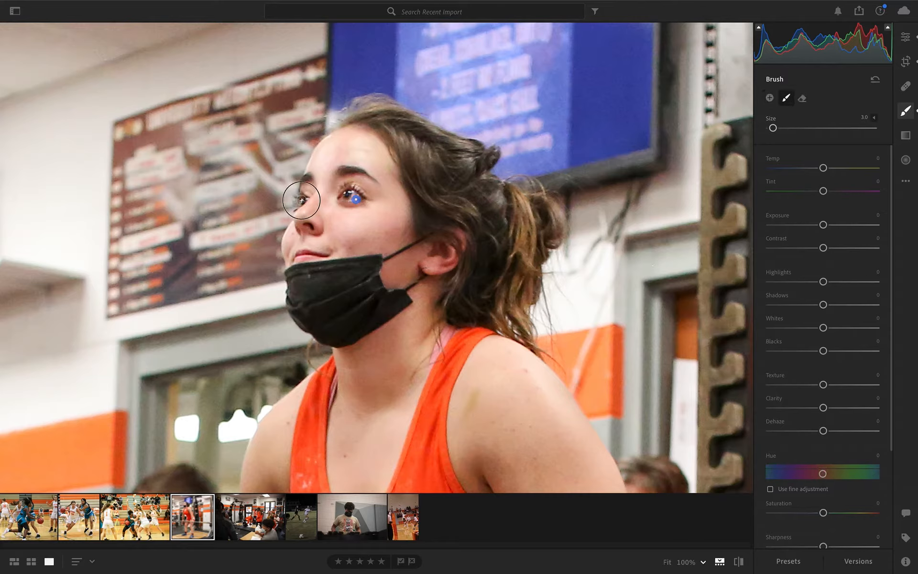
Step: Adjust the eye brush area with exposure +0.08, contrast +11, shadows -35, blacks -30, clarity +5 and dehaze +8, and return to the edit settings
left_click_drag(822, 224, 824, 225)
mouse_move(823, 306)
left_mouse_down()
mouse_move(802, 307)
mouse_move(849, 306)
mouse_move(807, 309)
left_mouse_up()
left_click_drag(824, 251, 831, 253)
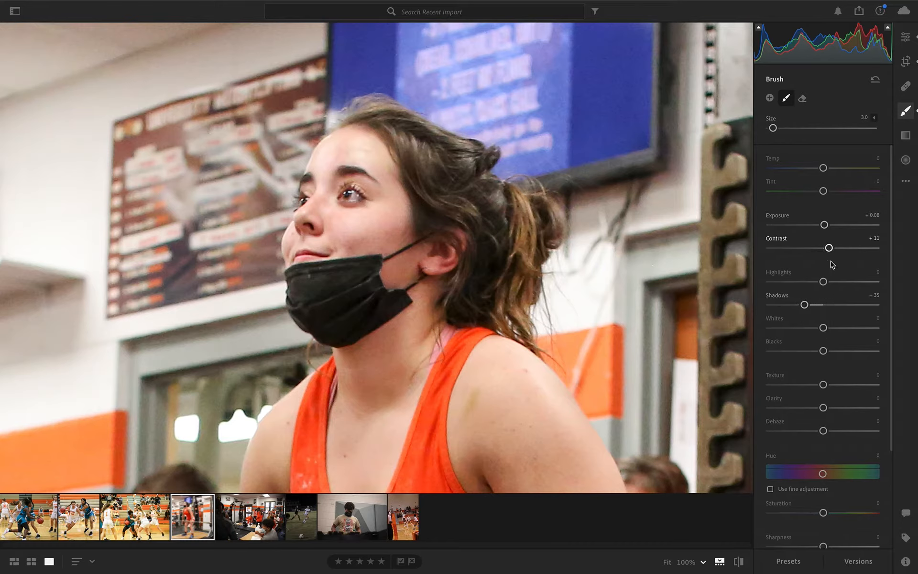
mouse_move(823, 352)
left_mouse_down()
mouse_move(785, 352)
mouse_move(844, 358)
mouse_move(797, 356)
mouse_move(834, 358)
mouse_move(810, 359)
left_mouse_up()
scroll(835, 383, "down", 1)
left_click_drag(823, 383, 828, 407)
scroll(444, 143, "down", 8)
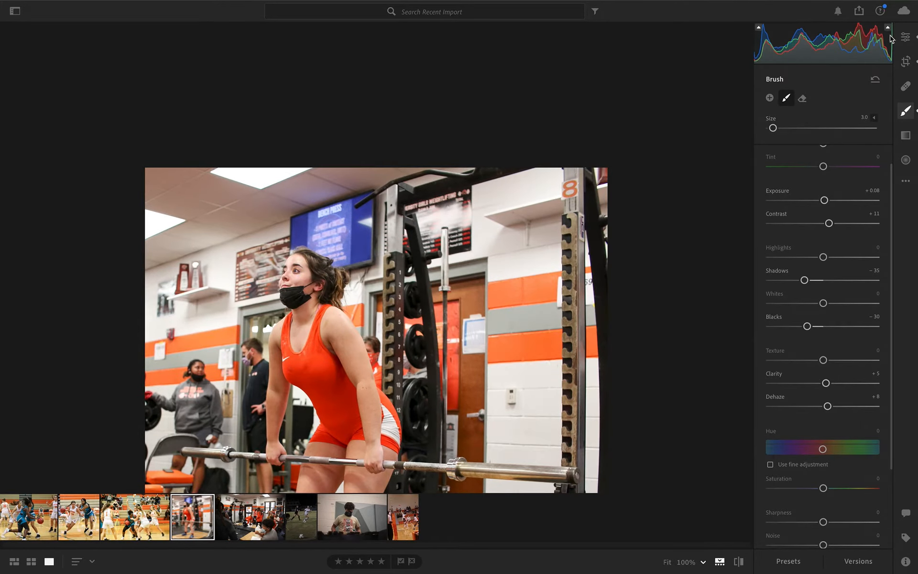
left_click(906, 36)
left_click_drag(485, 438, 510, 304)
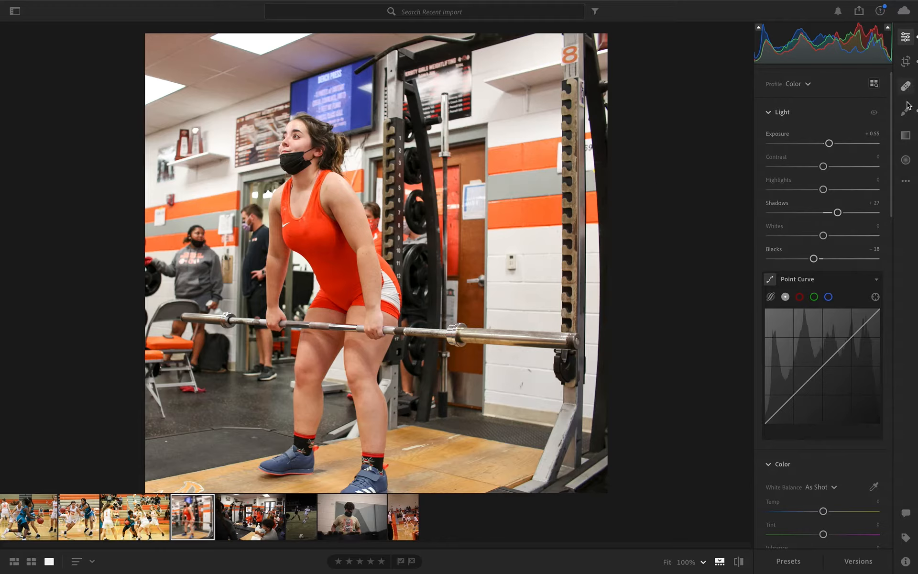
left_click(907, 137)
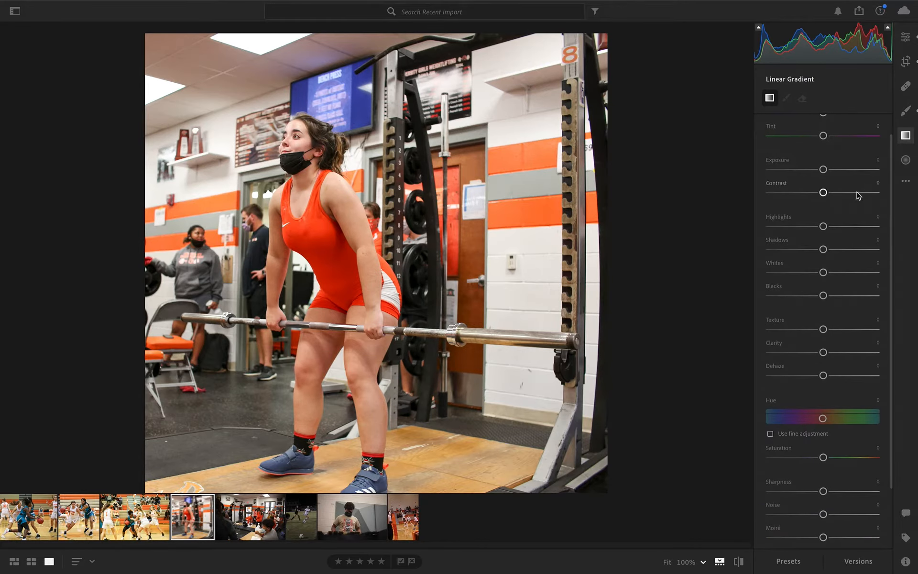
scroll(859, 195, "up", 1)
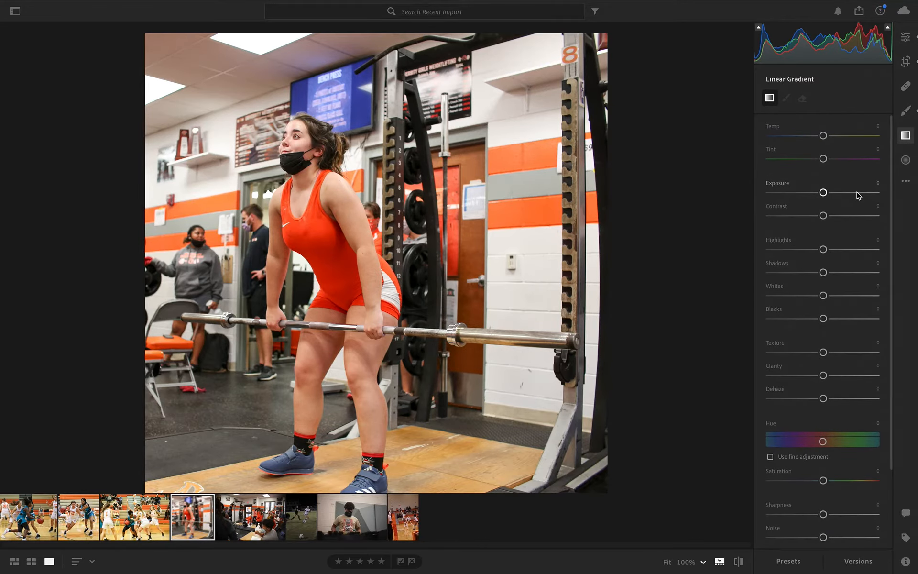
Step: Place a radial gradient around the lifter, stretched into a tall oval and centred on her body from above the head to the feet
left_click(906, 159)
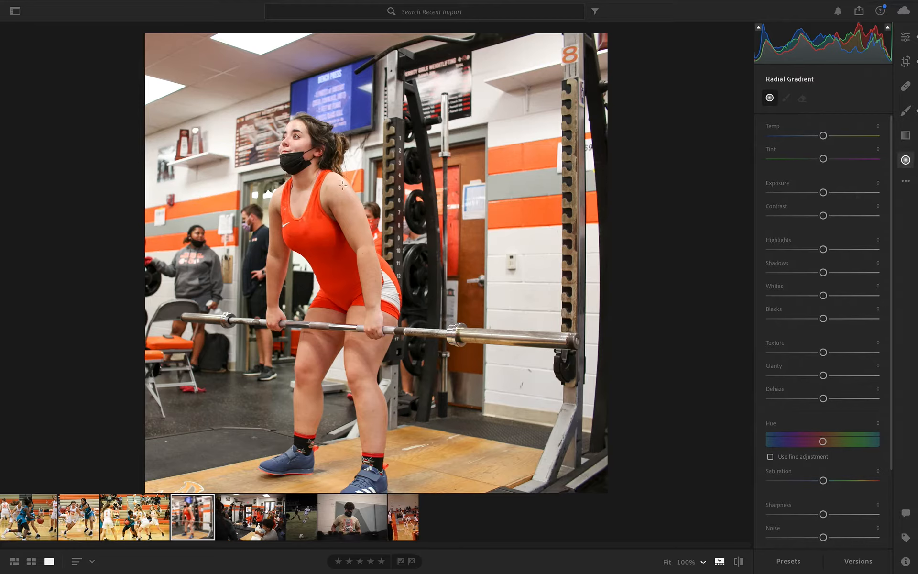
left_click_drag(226, 115, 350, 253)
left_click_drag(228, 115, 332, 233)
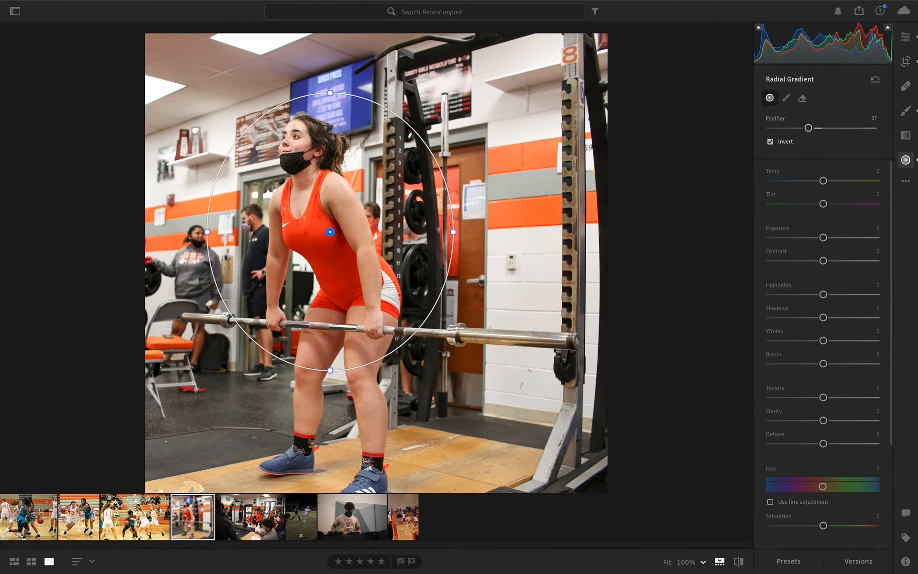
left_click_drag(330, 371, 330, 469)
left_click_drag(330, 233, 321, 303)
scroll(440, 302, "down", 3)
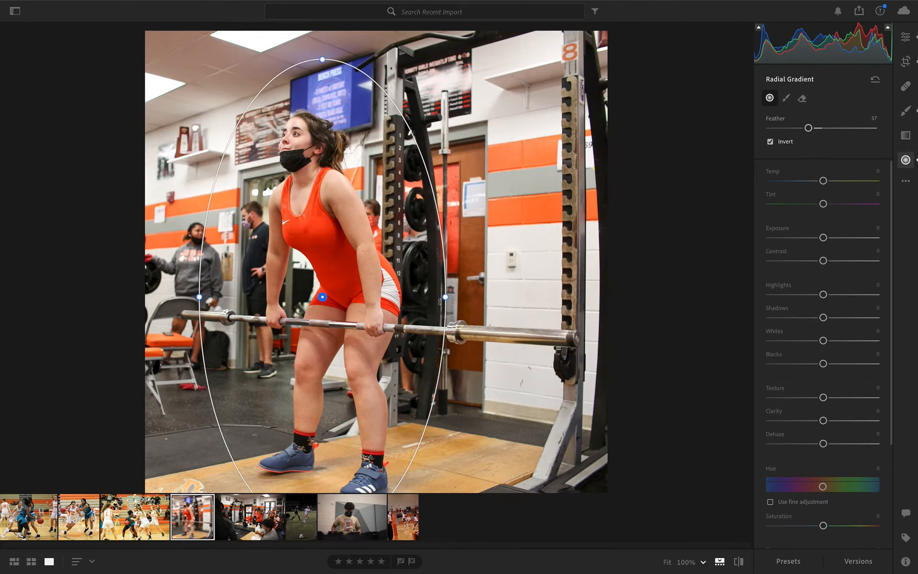
scroll(440, 301, "up", 3)
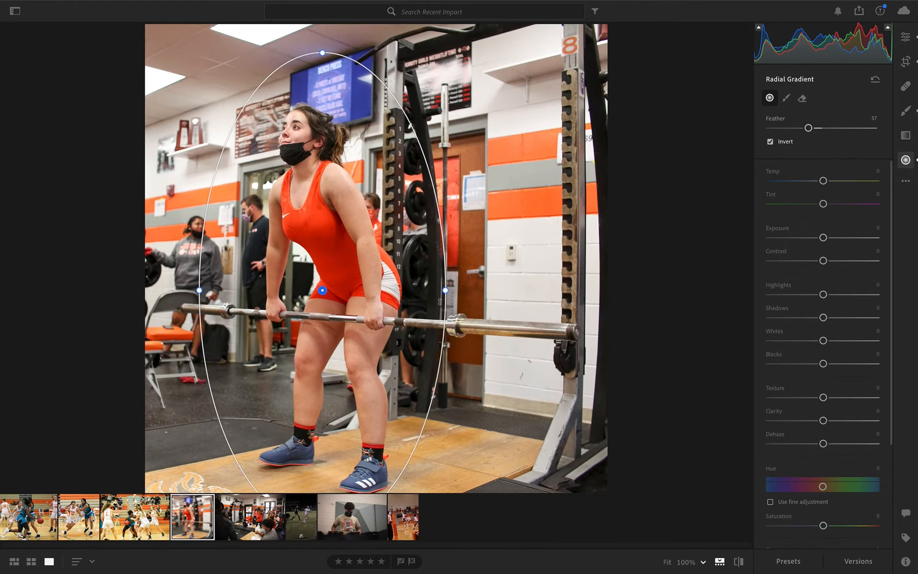
left_click_drag(324, 293, 325, 293)
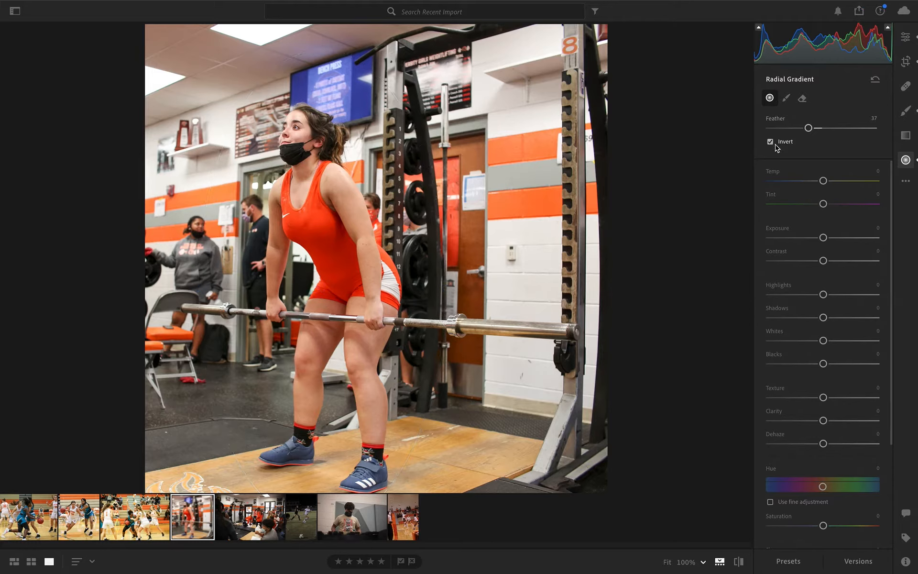
Step: Switch the radial gradient's inversion off and back on
left_click(770, 142)
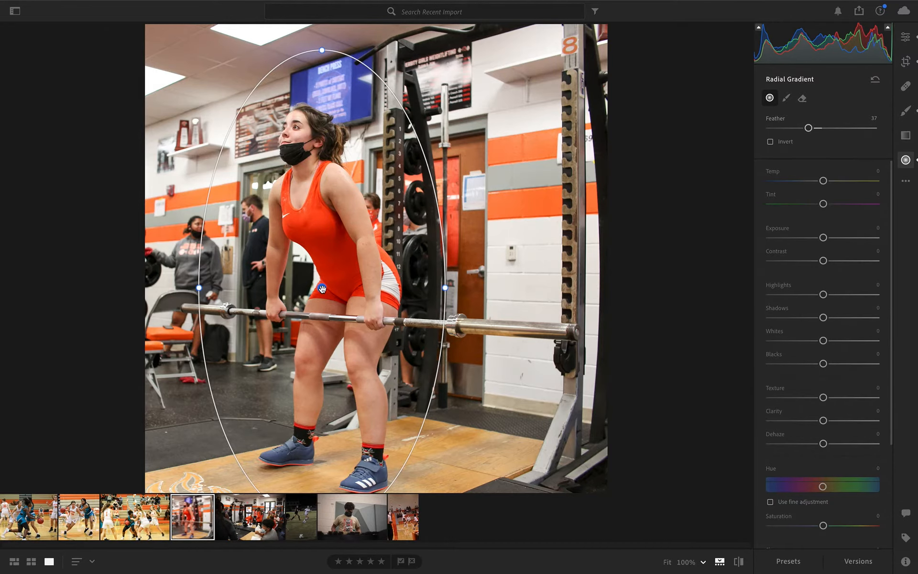
mouse_move(322, 289)
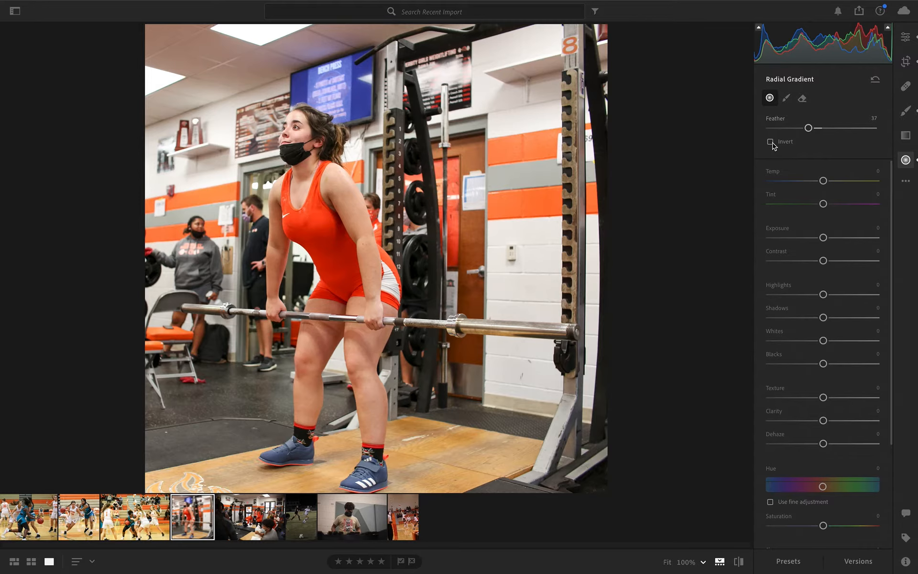
left_click(773, 142)
Step: Soften and darken the inverted radial gradient area with exposure -0.12, texture -30, clarity -22, dehaze -4 and shadows -63, and return to the edit settings
mouse_move(823, 238)
left_mouse_down()
mouse_move(815, 241)
mouse_move(826, 242)
left_mouse_up()
scroll(838, 342, "down", 2)
scroll(838, 341, "down", 5)
mouse_move(823, 256)
left_mouse_down()
mouse_move(795, 257)
mouse_move(807, 256)
left_mouse_up()
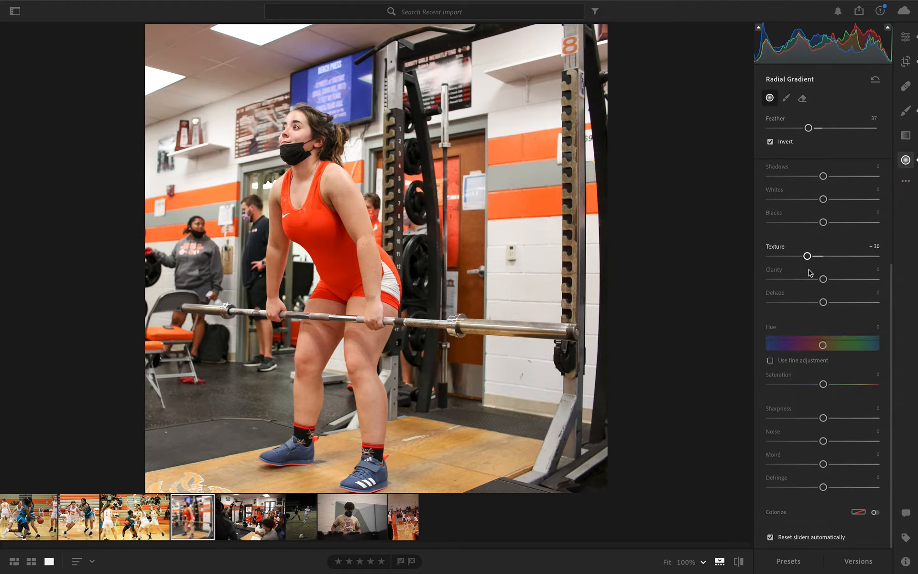
left_click_drag(823, 302, 815, 281)
scroll(834, 280, "up", 3)
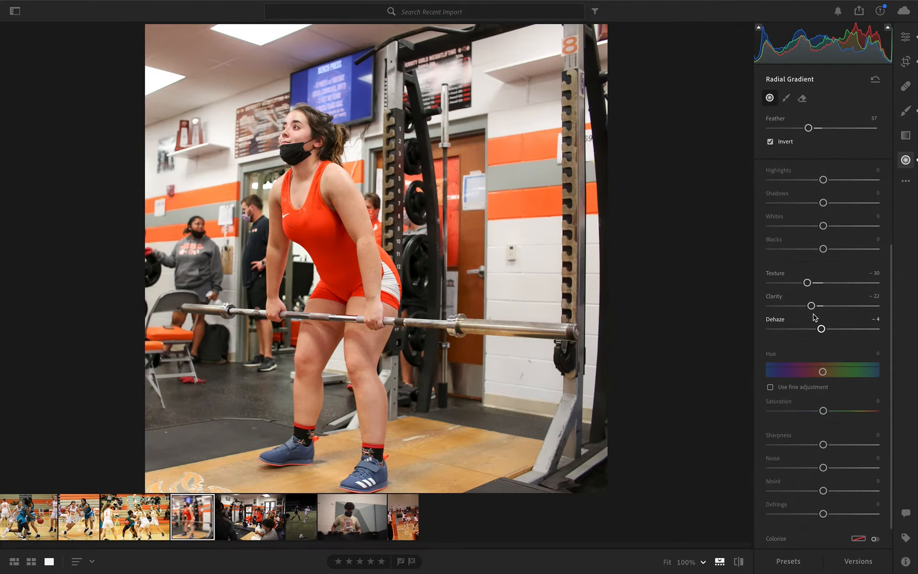
scroll(836, 276, "up", 3)
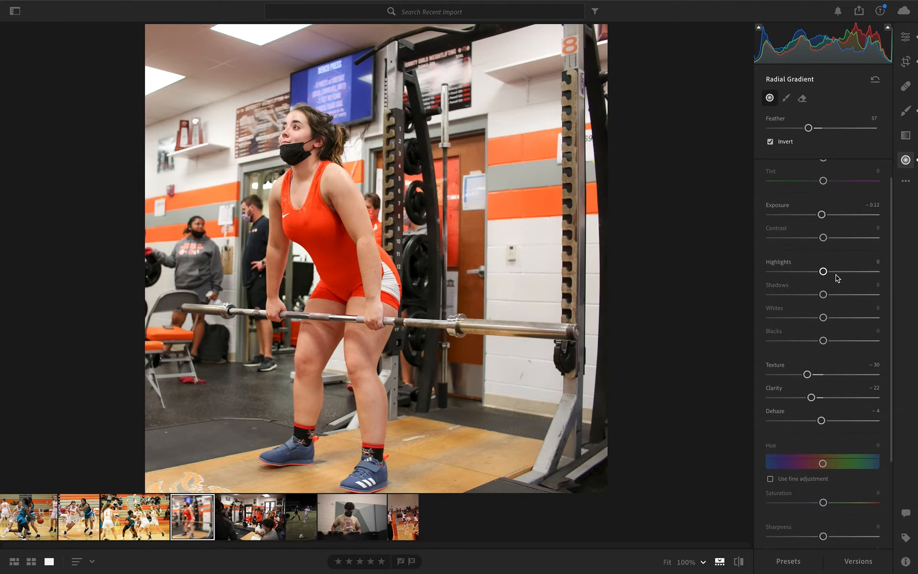
left_click_drag(823, 295, 792, 298)
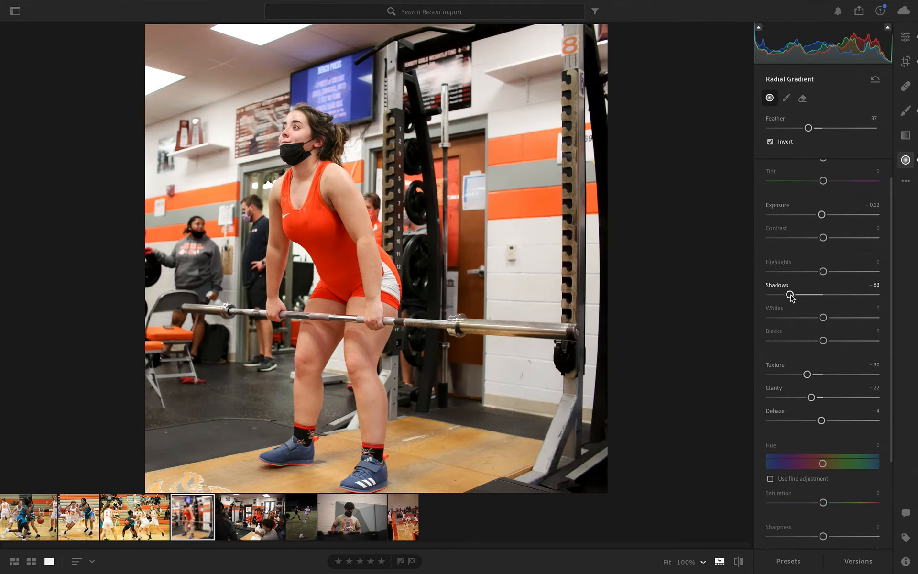
left_click(905, 37)
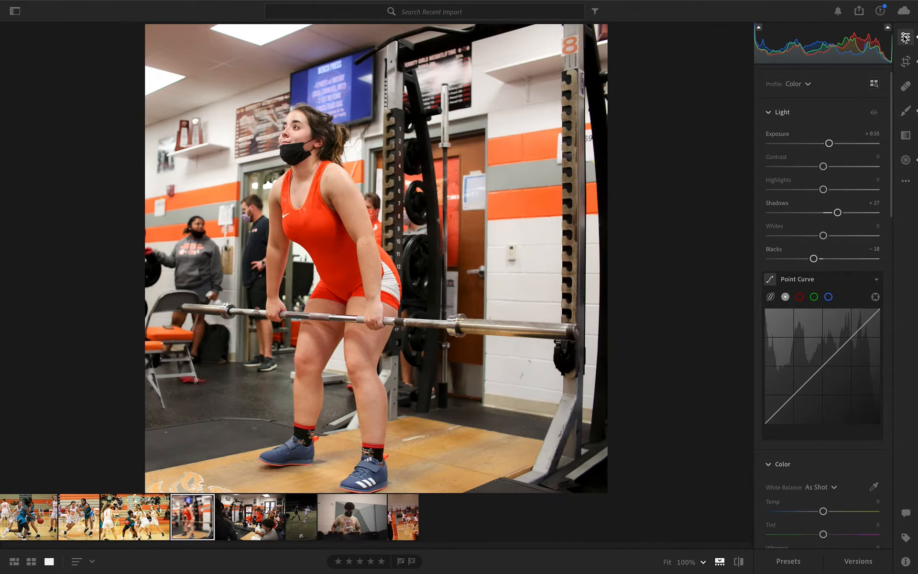
Step: Zoom the lifter photo back out to fit and open the dark night soccer photo for editing
left_click(435, 232)
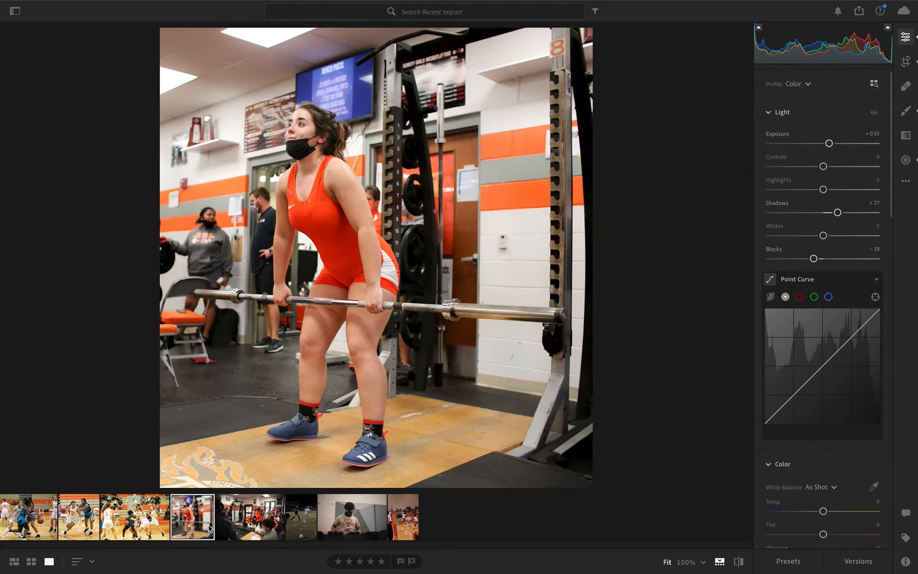
left_click(256, 527)
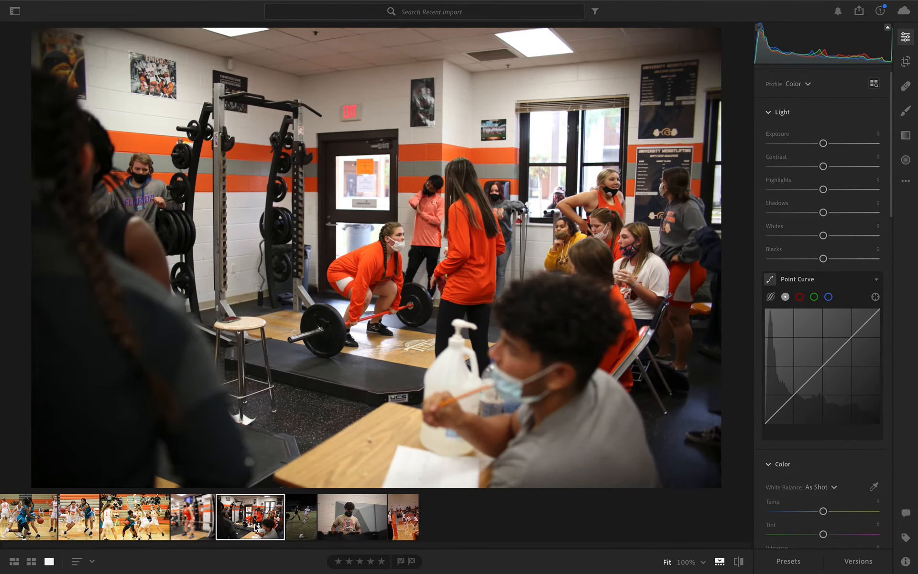
left_click(309, 525)
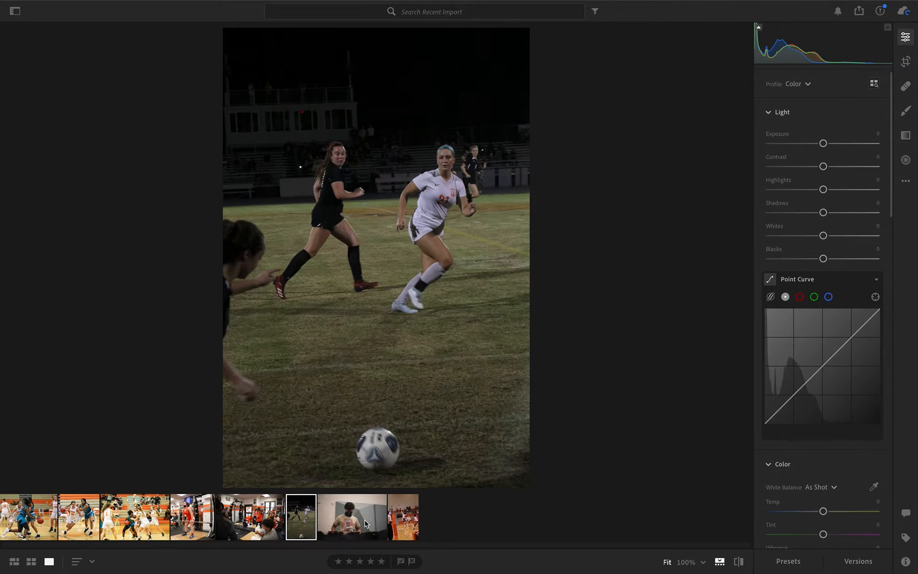
Step: Auto-straighten the soccer photo, crop the dark sky down to just above the players' heads, and return to the edit settings
left_click(906, 61)
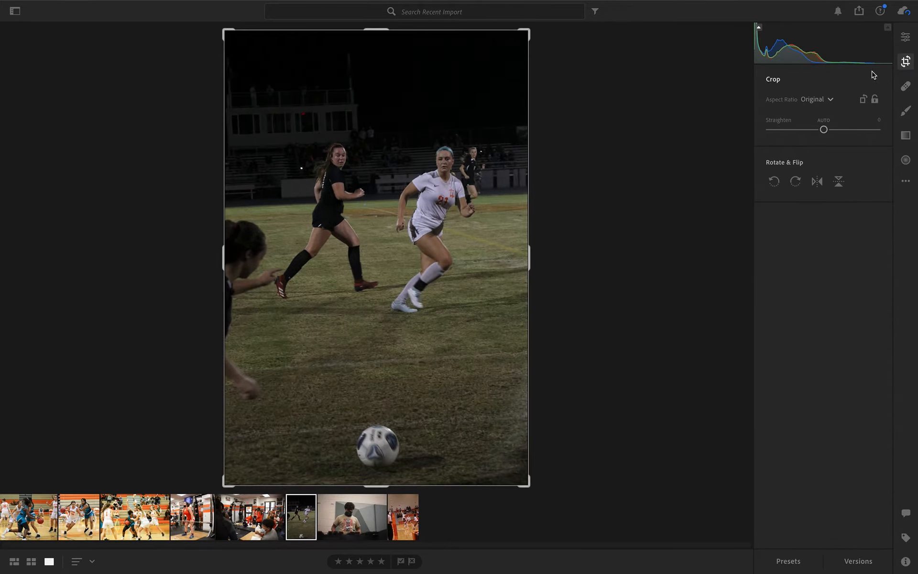
left_click(825, 121)
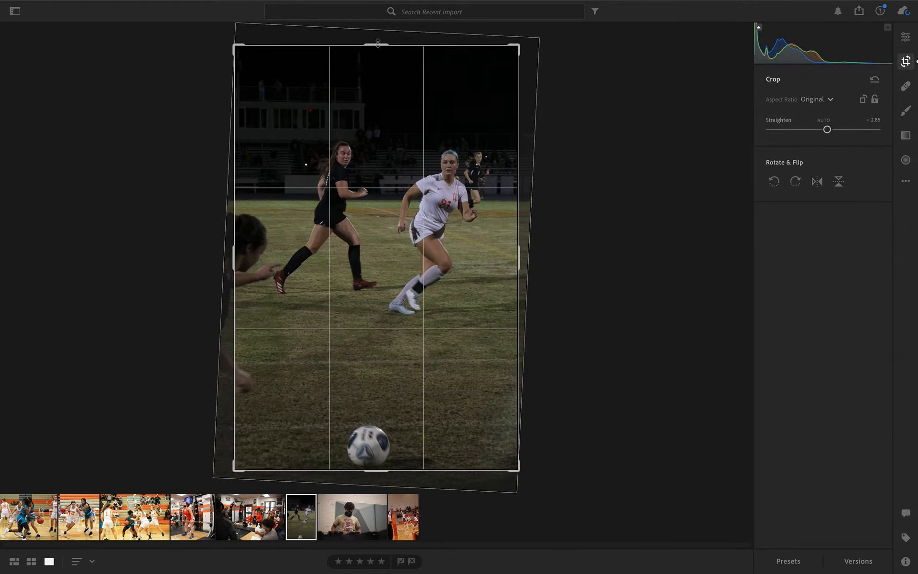
left_click_drag(378, 44, 381, 105)
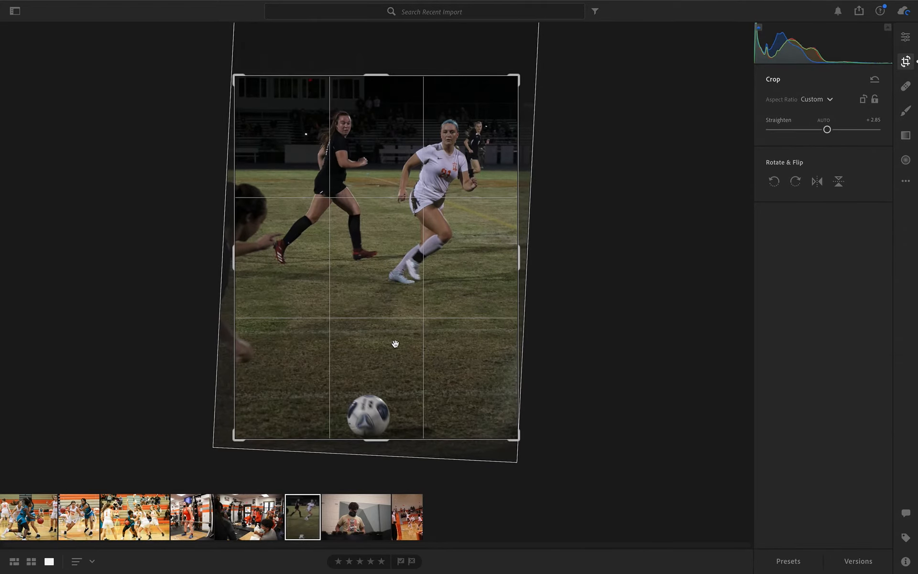
left_click_drag(381, 76, 381, 89)
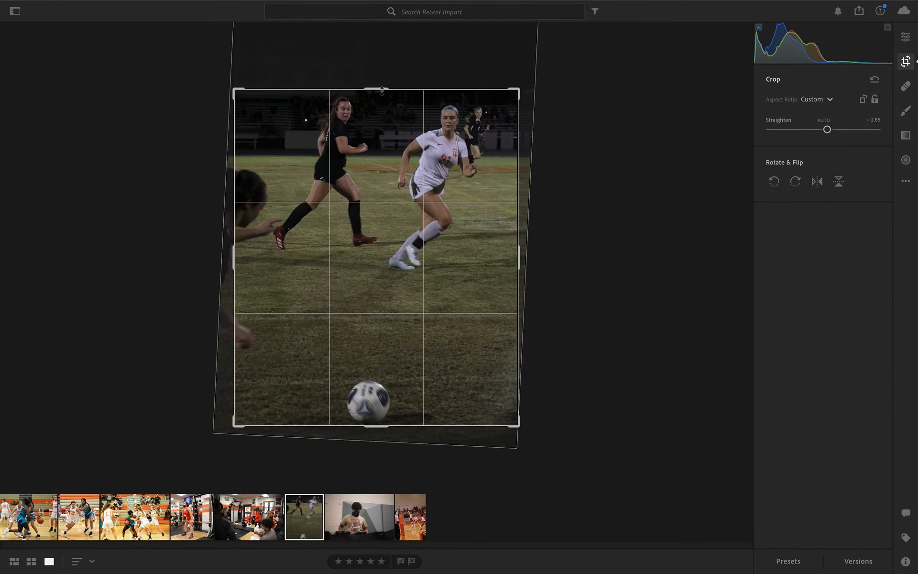
key("e")
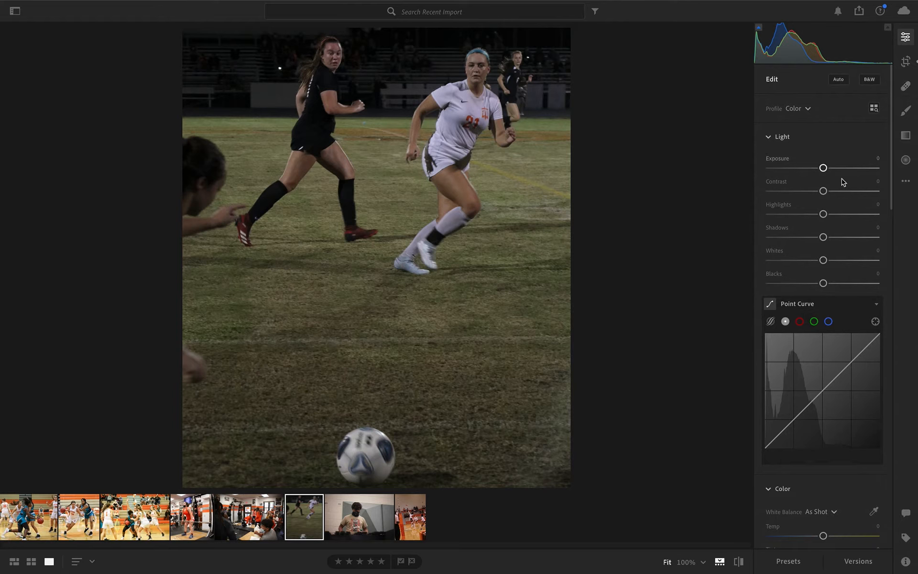
Step: Brighten the soccer photo with exposure +0.98, highlights -2, shadows +43, blacks -31 and slightly raised whites
left_click_drag(826, 175, 834, 172)
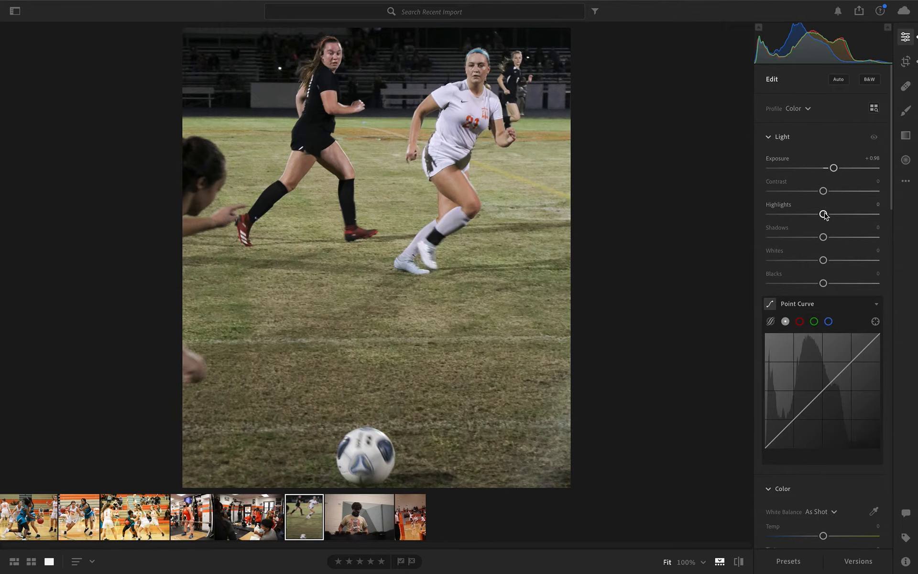
left_click_drag(824, 215, 846, 238)
left_click_drag(824, 283, 809, 284)
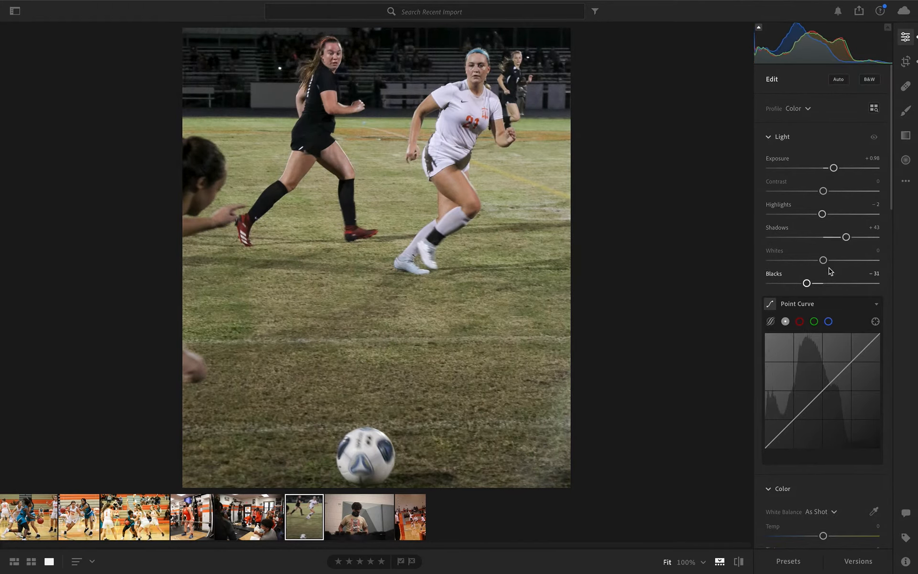
scroll(829, 263, "down", 1)
mouse_move(824, 248)
left_mouse_down()
mouse_move(852, 248)
mouse_move(836, 250)
left_mouse_up()
Step: Correct the soccer photo's white balance with temperature -1 and tint -7
scroll(824, 266, "down", 5)
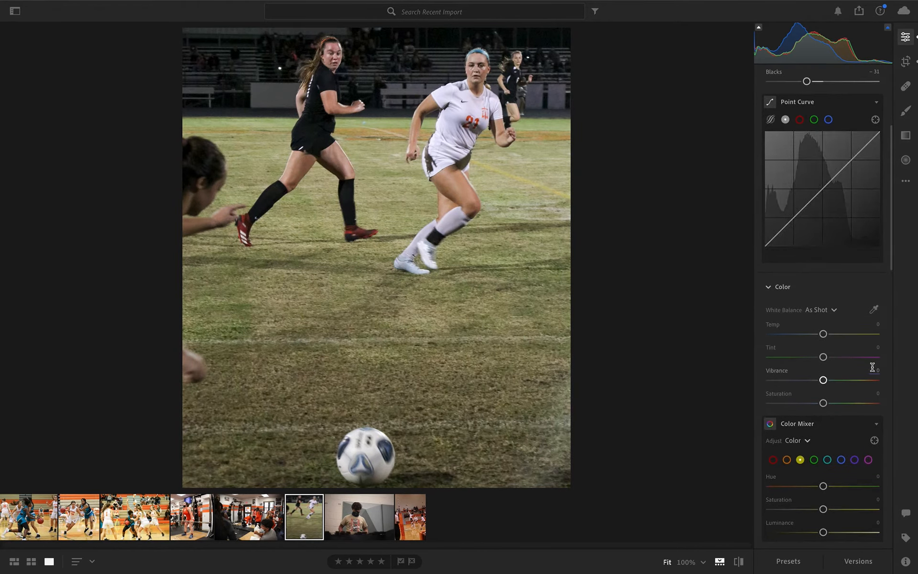
mouse_move(826, 335)
left_mouse_down()
mouse_move(822, 363)
mouse_move(823, 333)
left_mouse_up()
scroll(821, 371, "down", 5)
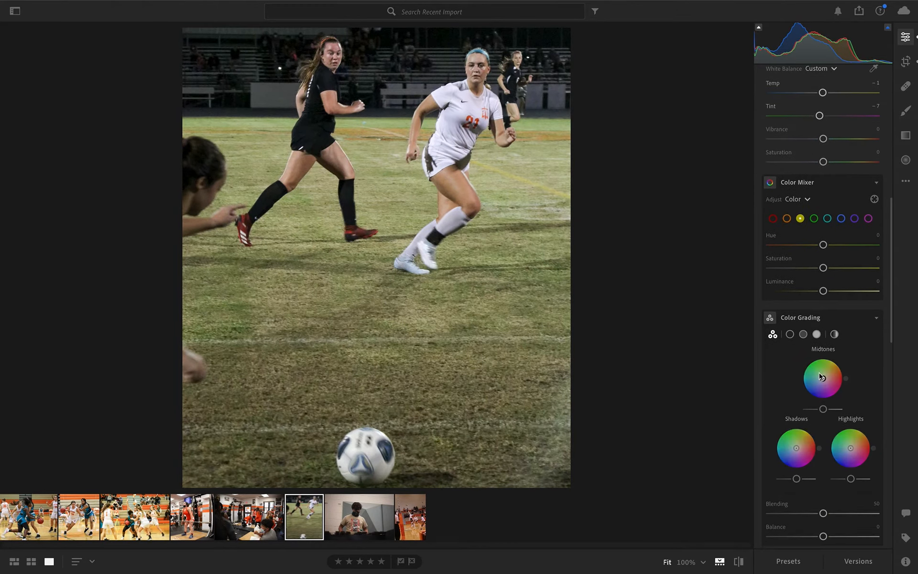
Step: Set the soccer photo's texture to -1 and try out a dehaze adjustment
scroll(821, 377, "down", 7)
scroll(821, 377, "down", 1)
mouse_move(823, 254)
left_mouse_down()
mouse_move(854, 257)
mouse_move(826, 257)
left_mouse_up()
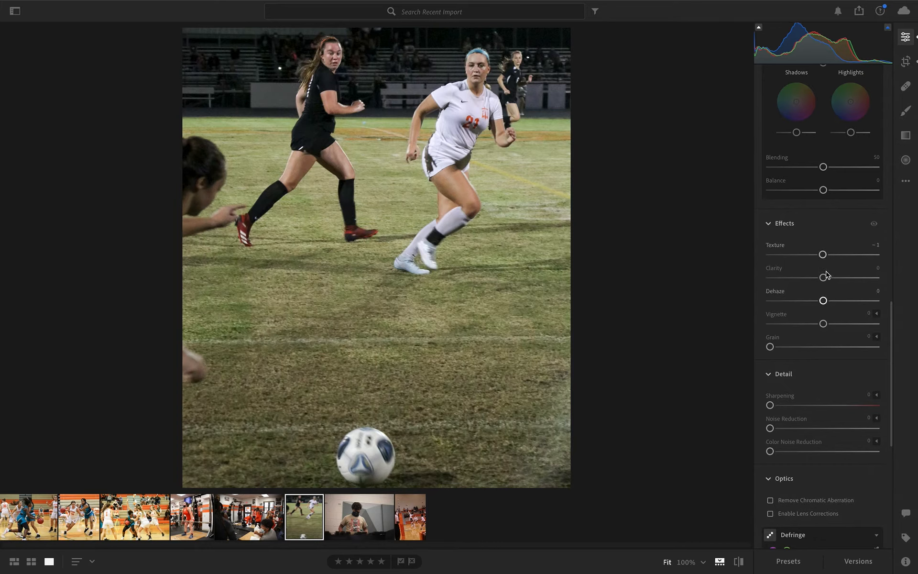
mouse_move(824, 300)
left_mouse_down()
mouse_move(832, 306)
mouse_move(821, 302)
left_mouse_up()
scroll(831, 352, "down", 2)
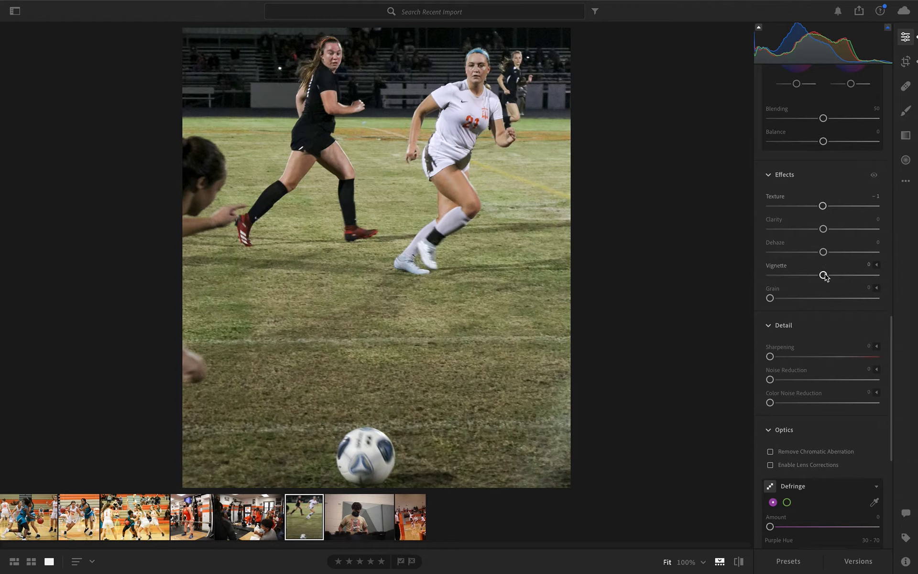
Step: Zoom in on the soccer photo, set noise reduction to 4, dismiss the server connection alert, and fit the photo again
left_click(464, 192)
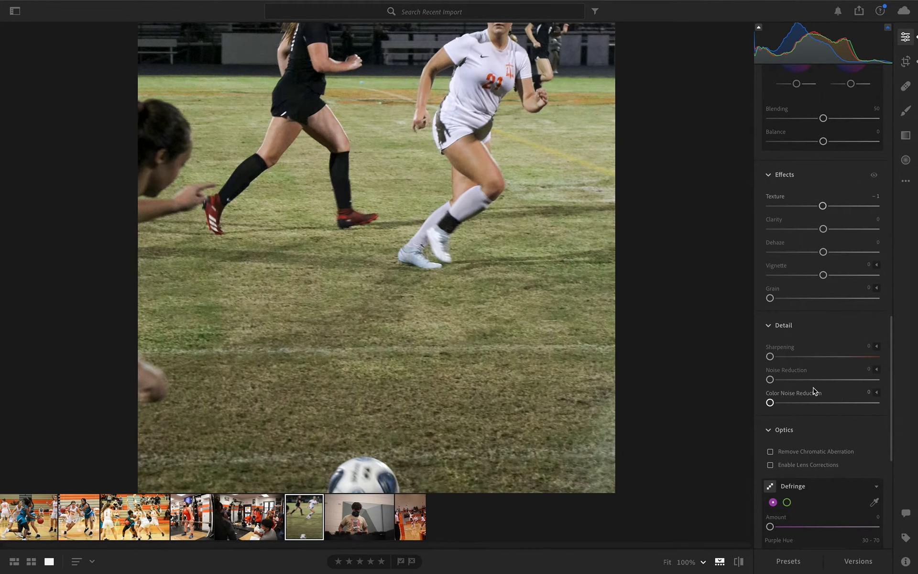
left_click_drag(771, 381, 786, 380)
mouse_move(787, 380)
left_mouse_down()
mouse_move(818, 380)
mouse_move(777, 380)
left_mouse_up()
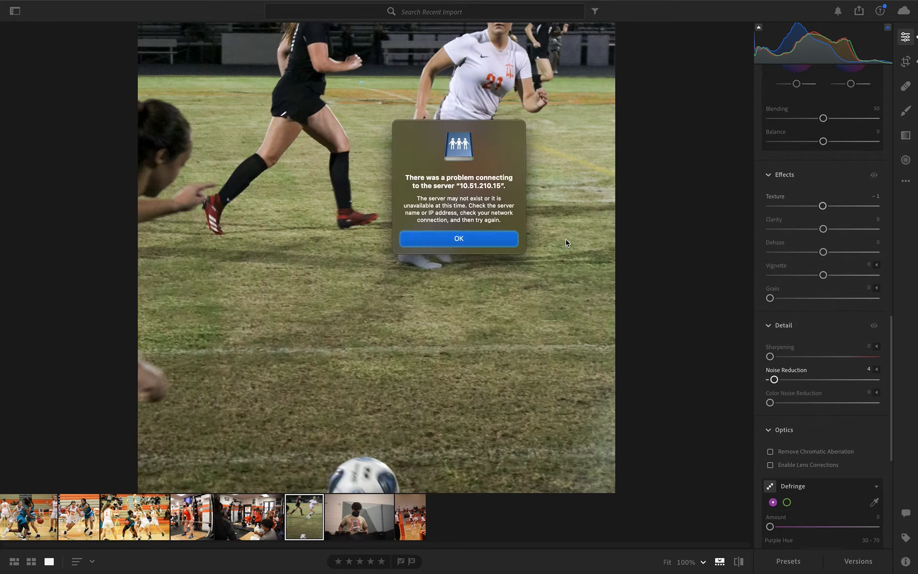
left_click(494, 242)
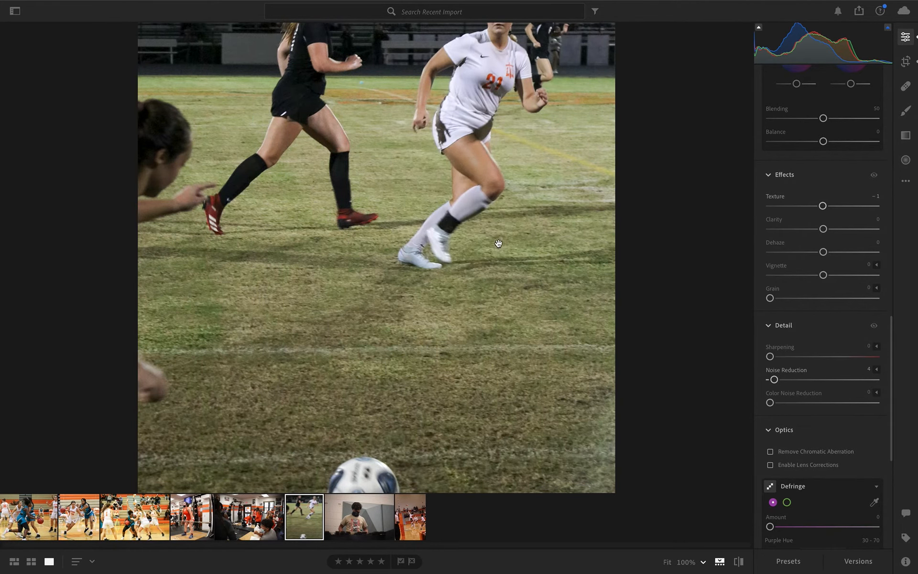
left_click(496, 242)
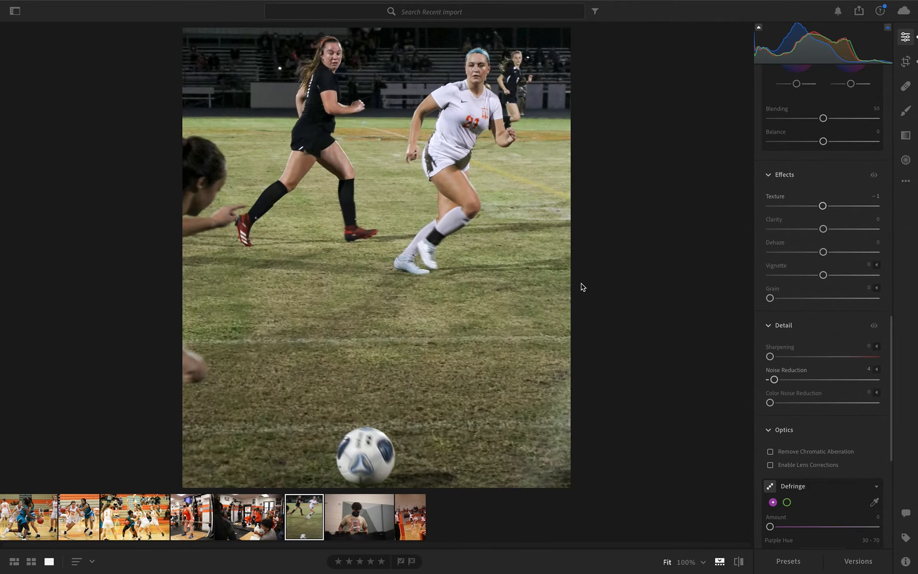
Step: Compare the edited soccer photo with its original several times
key("backslash")
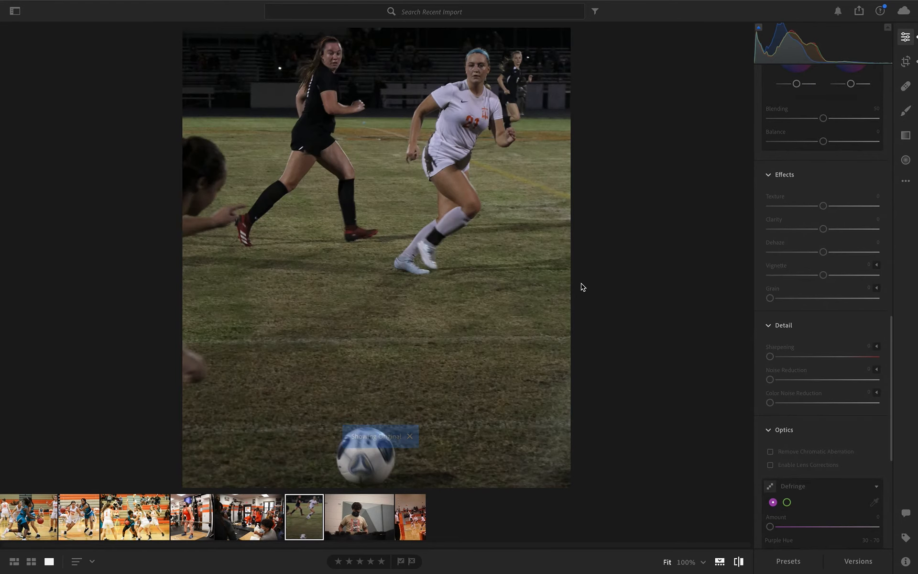
key("backslash")
key("backslash")
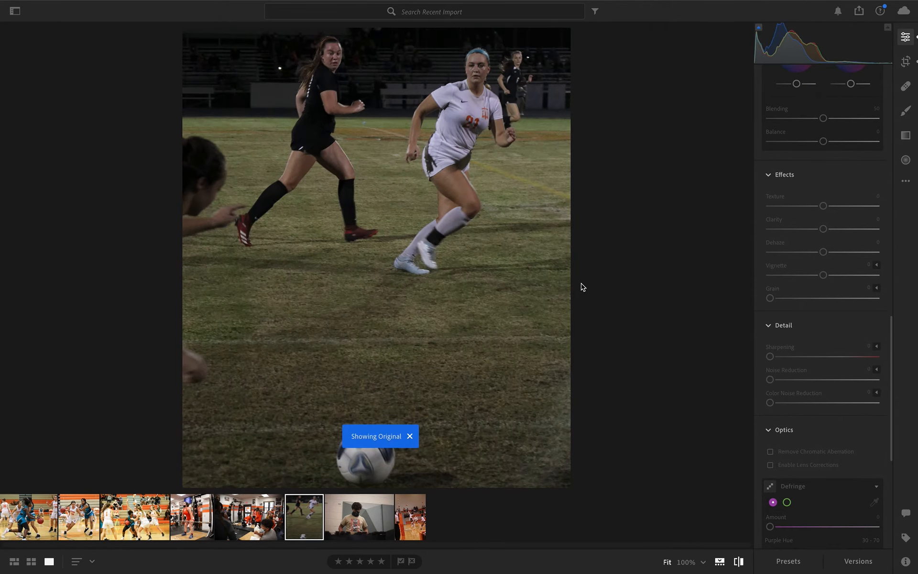
key("backslash")
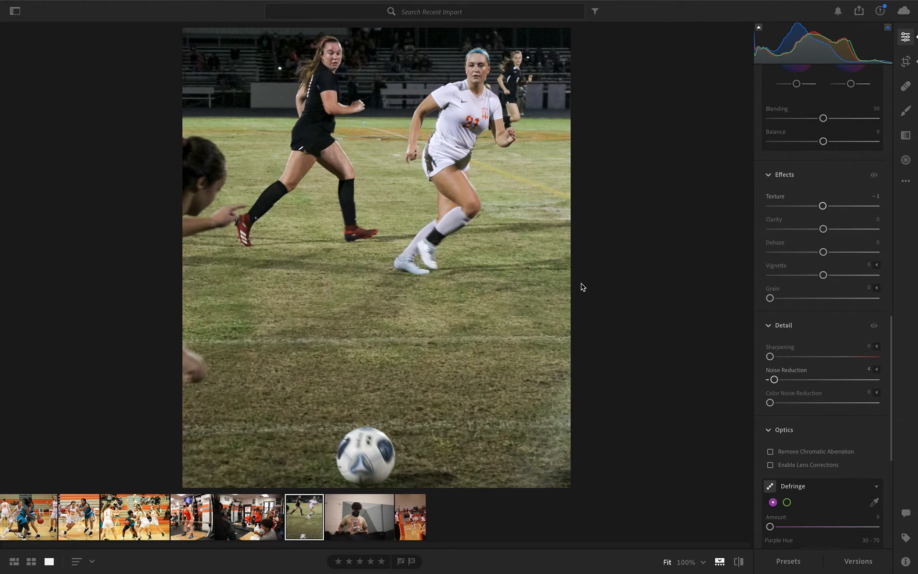
key("backslash")
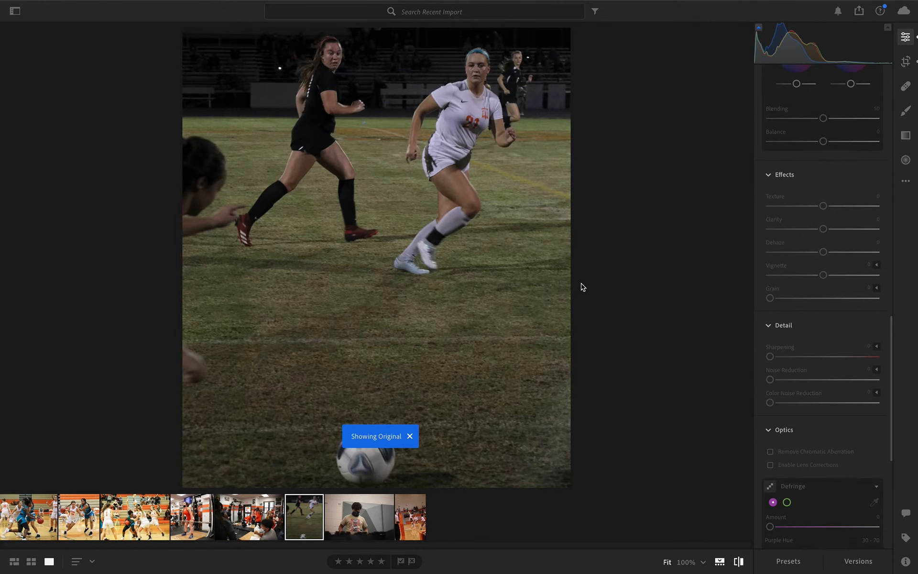
key("backslash")
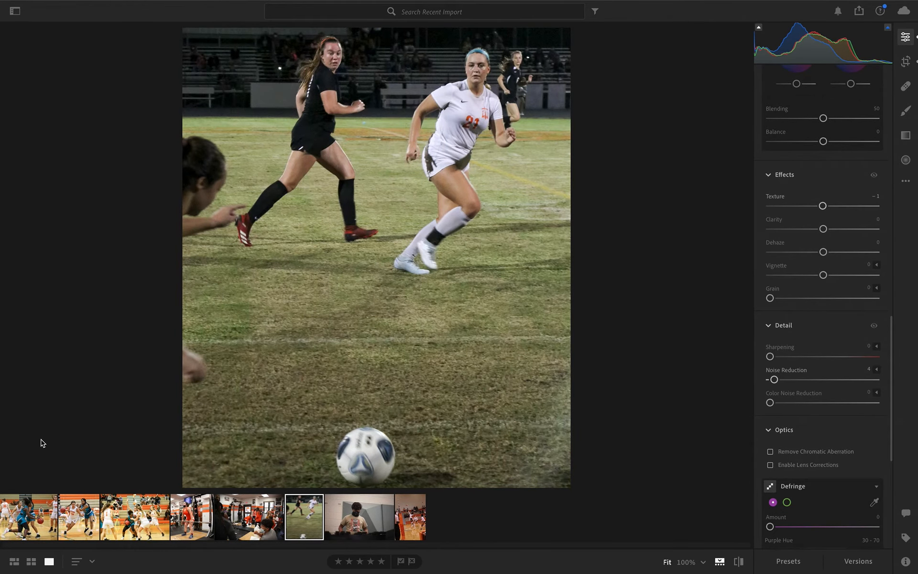
Step: Open the first basketball photo, with the teal player dribbling, and compare its edit with the original
left_click(45, 521)
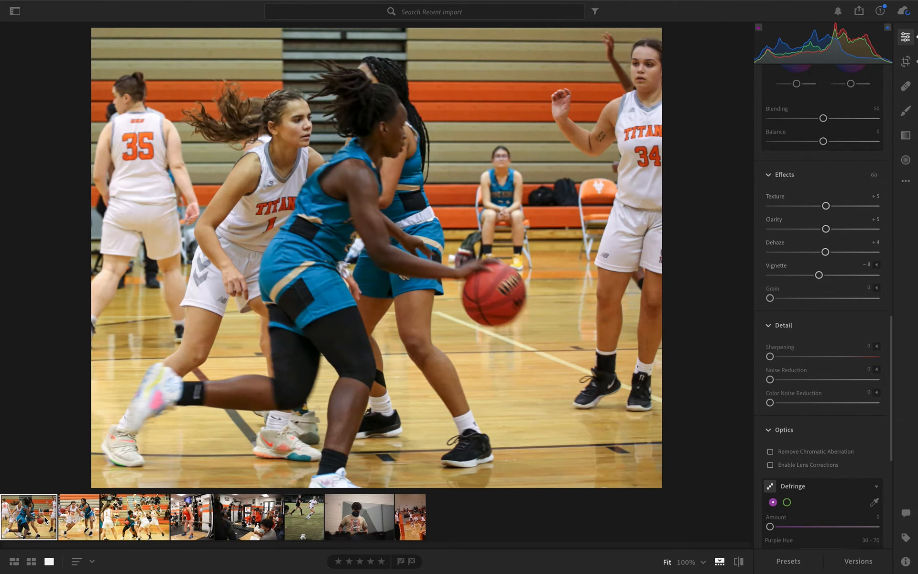
key("backslash")
key("backslash")
key("backslash")
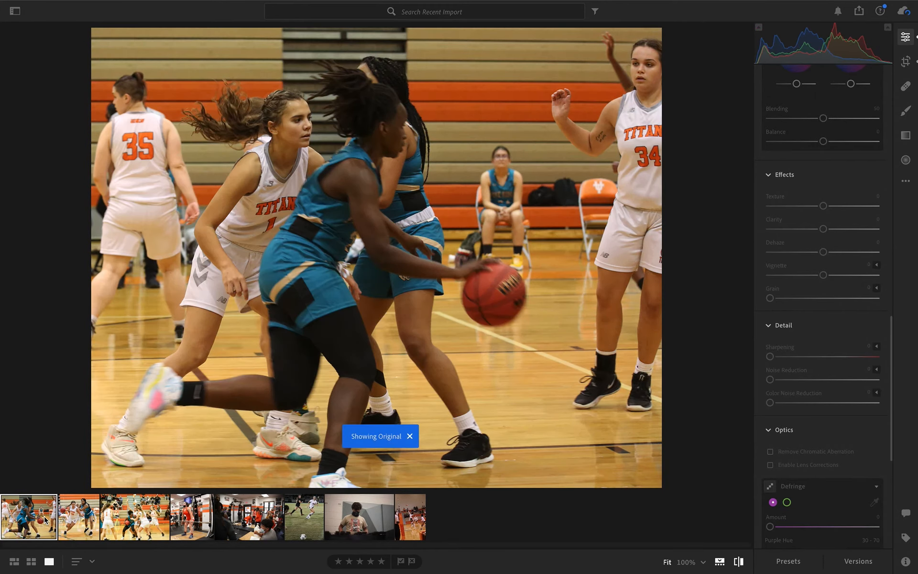
key("backslash")
Step: Open the second basketball photo, with player 34 driving the ball, and compare its edit with the original
left_click(67, 510)
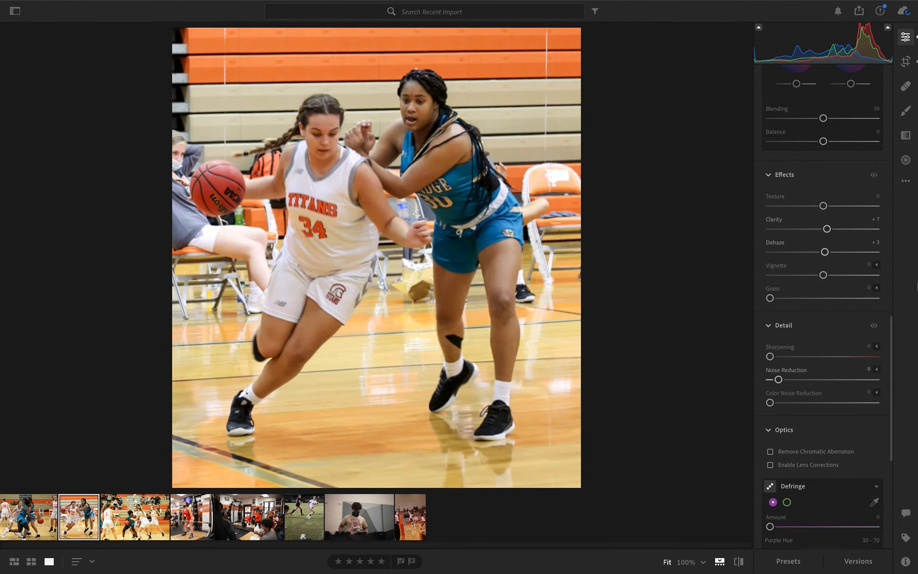
key("backslash")
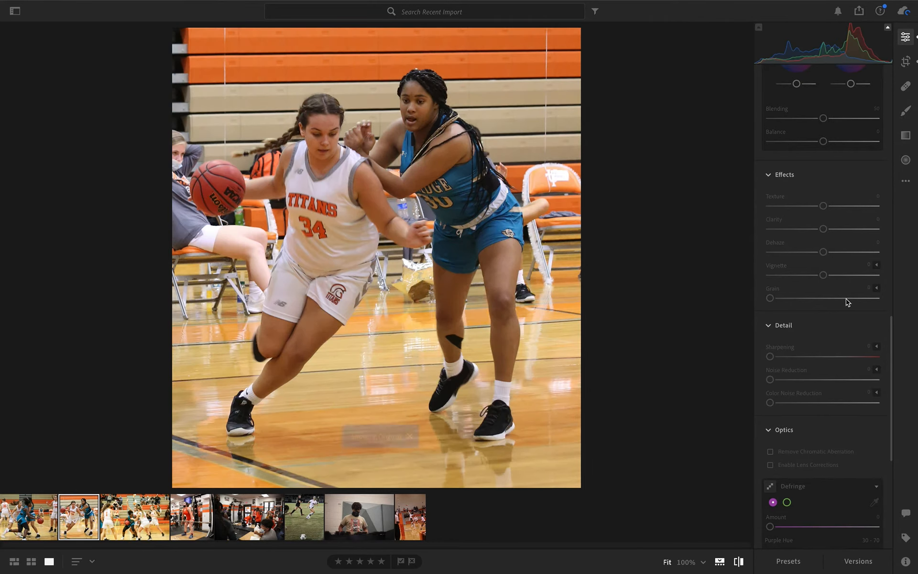
key("backslash")
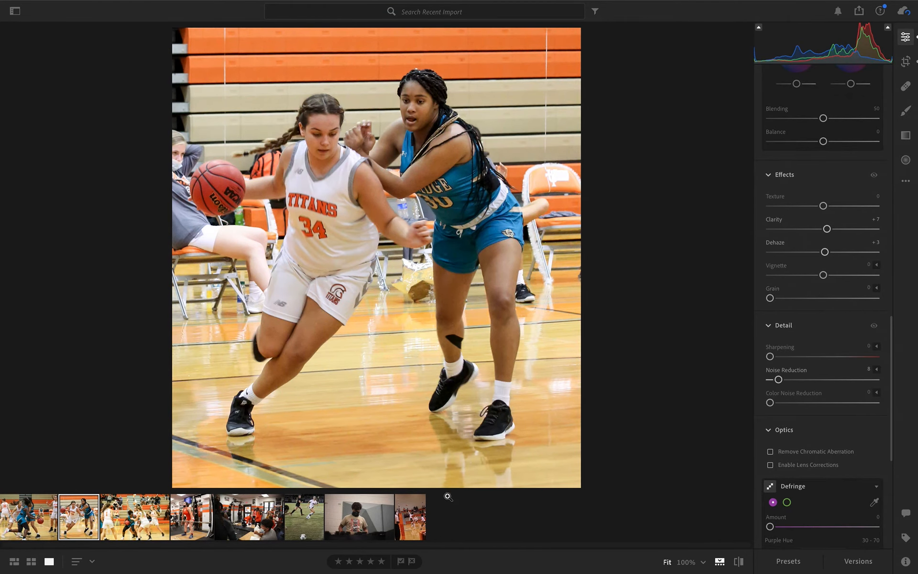
Step: Open the third basketball photo, with the crowd in the bleachers, and compare its edit with the original twice
left_click(136, 532)
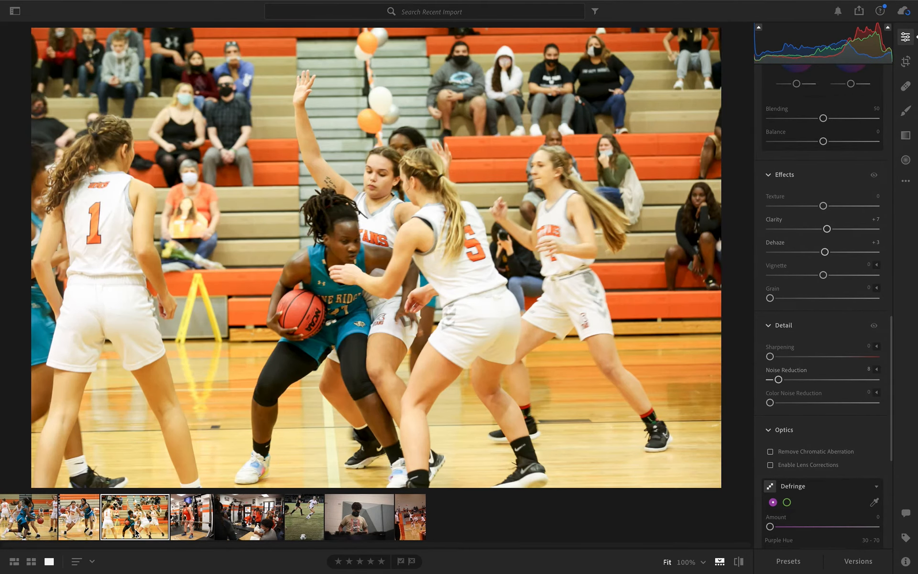
key("backslash")
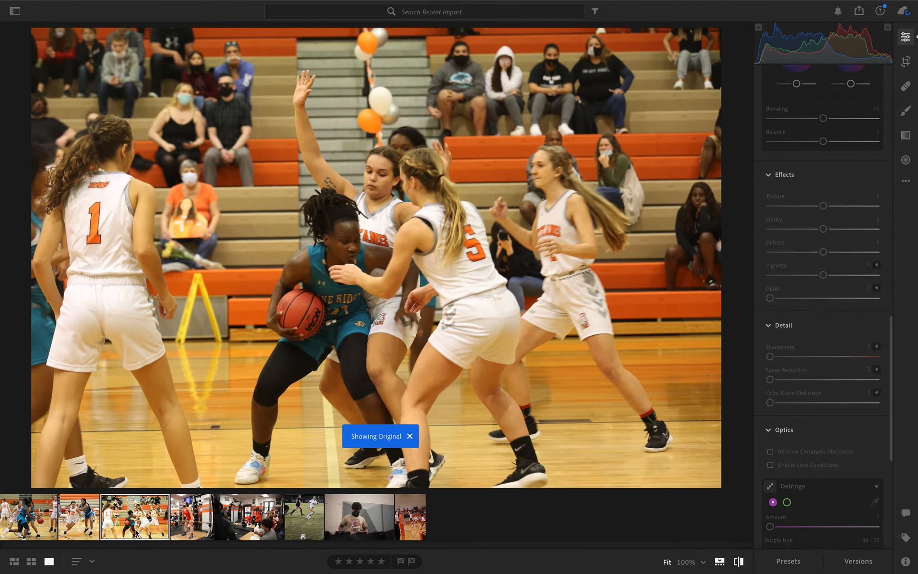
key("backslash")
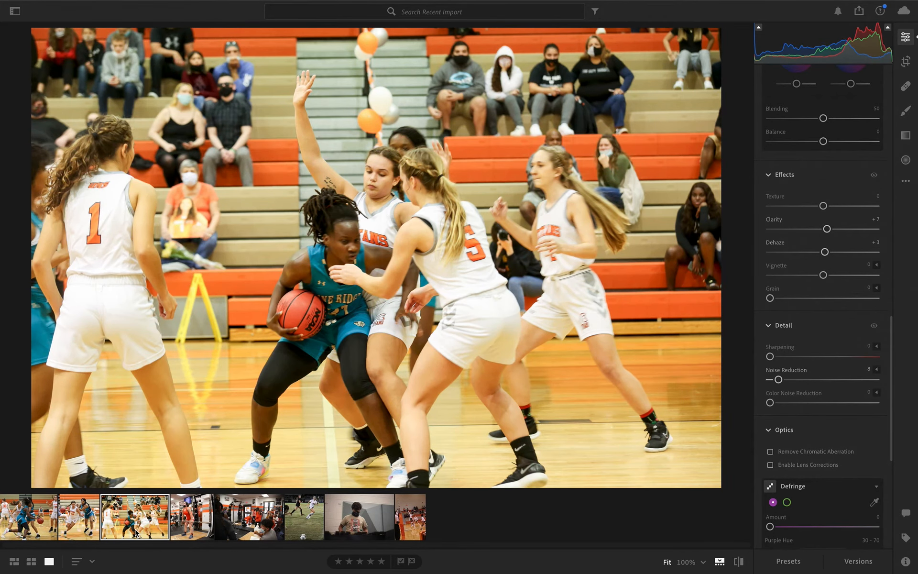
key("backslash")
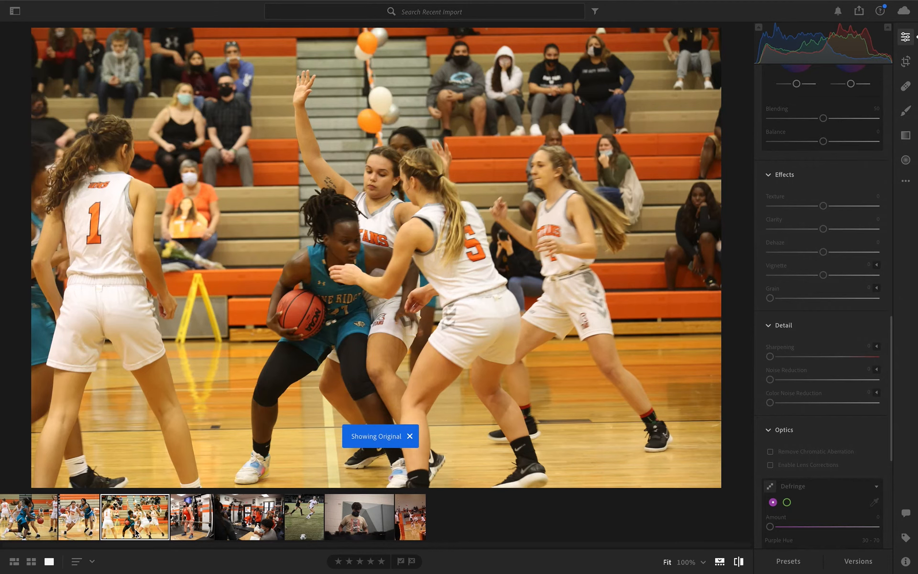
key("backslash")
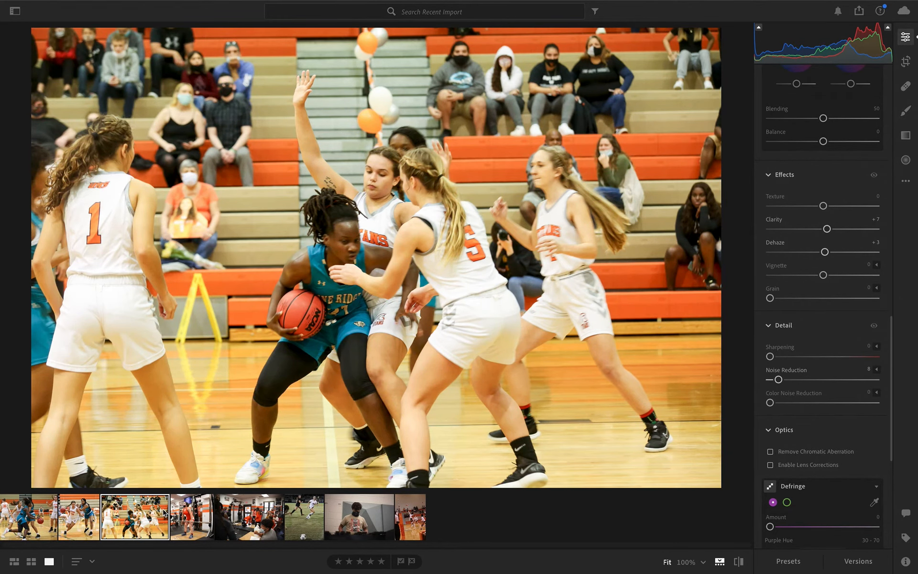
Step: Open the lifter photo, compare its edit with the original twice, and open the unedited weight-room group photo
left_click(203, 514)
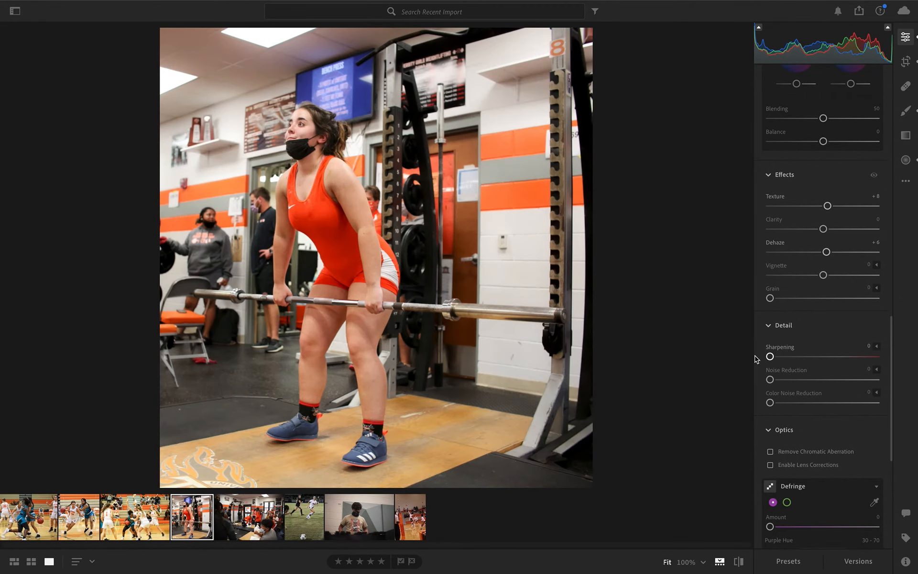
key("backslash")
key("backslash")
key("backslash")
key("backslash")
left_click(270, 522)
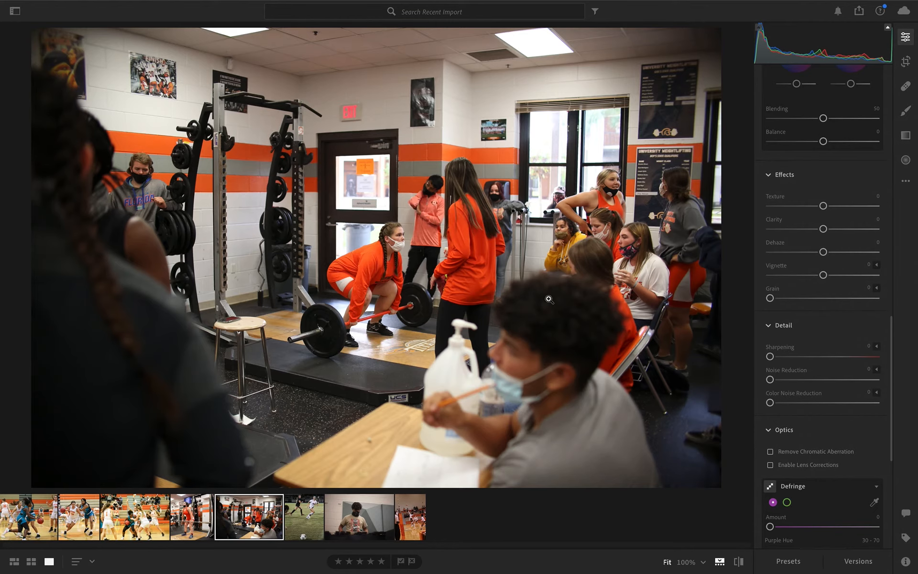
Step: Open the soccer photo with the ball in the foreground and compare its edit with the original
left_click(306, 527)
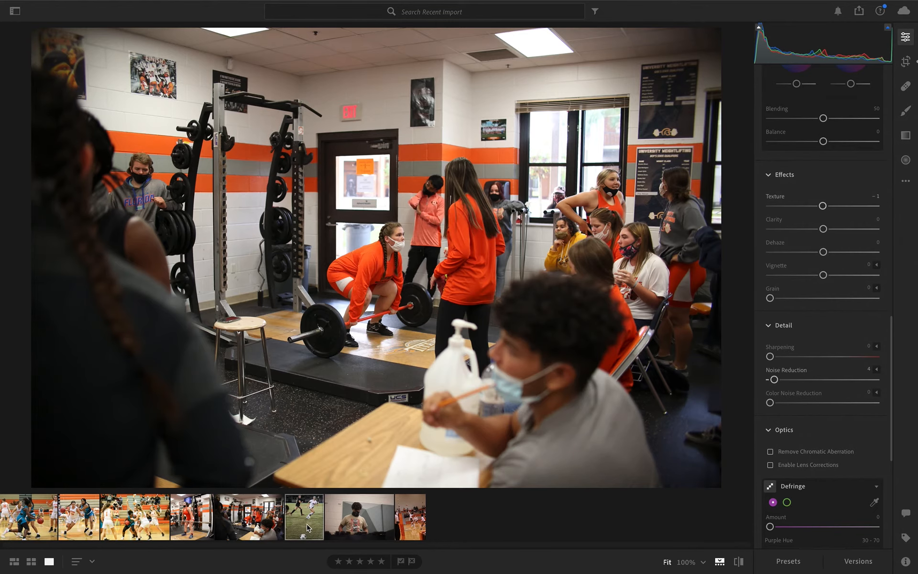
key("backslash")
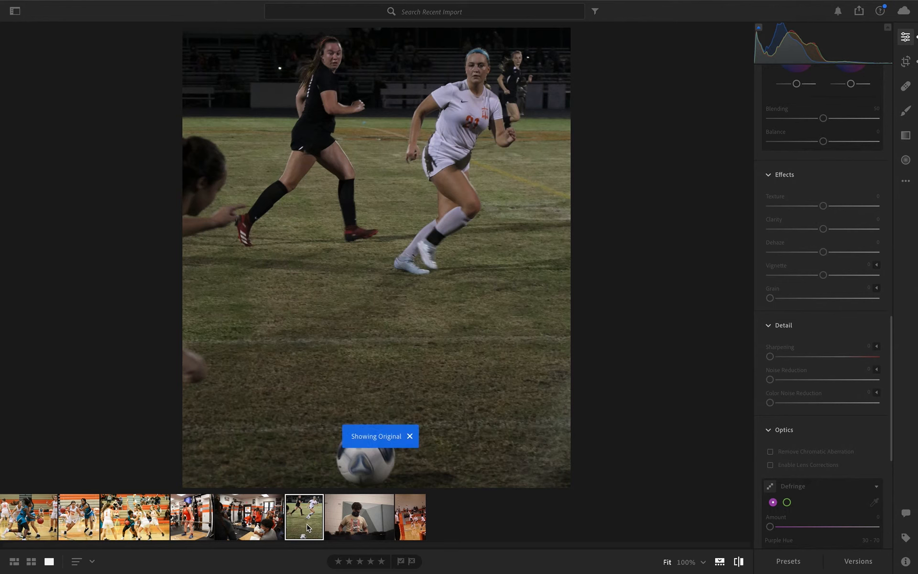
key("backslash")
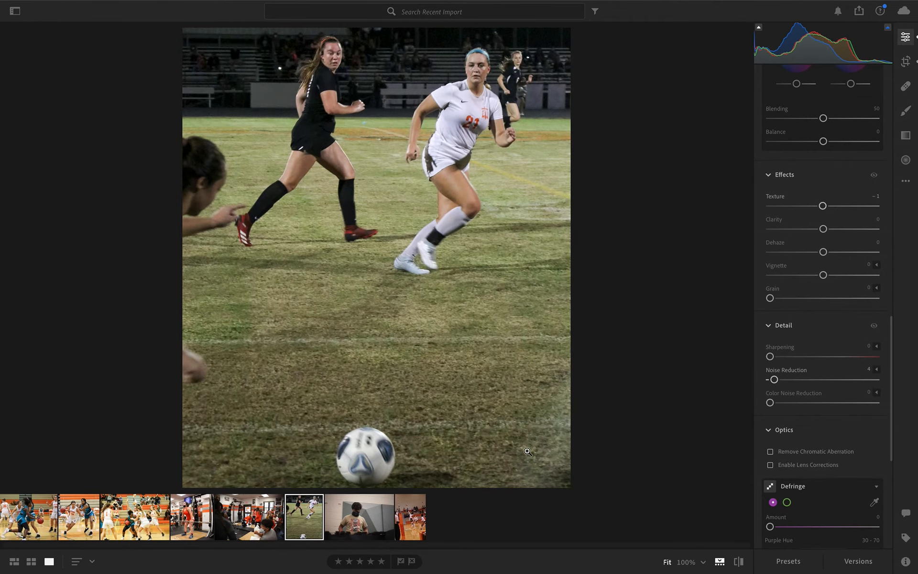
Step: Open the masked percussionist photo and set Exposure to +0.76, Shadows to +35, Whites to +7 and Blacks to -23
left_click(385, 529)
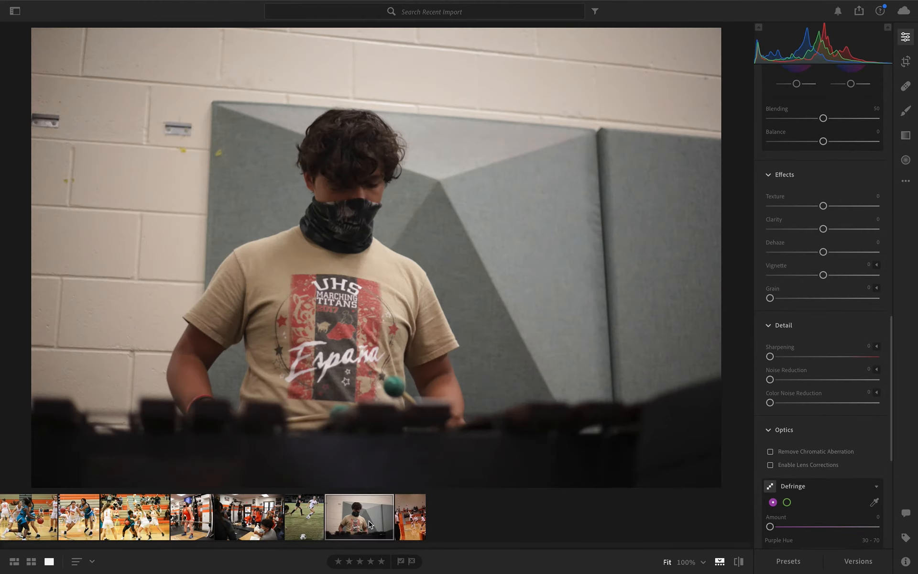
scroll(840, 187, "up", 15)
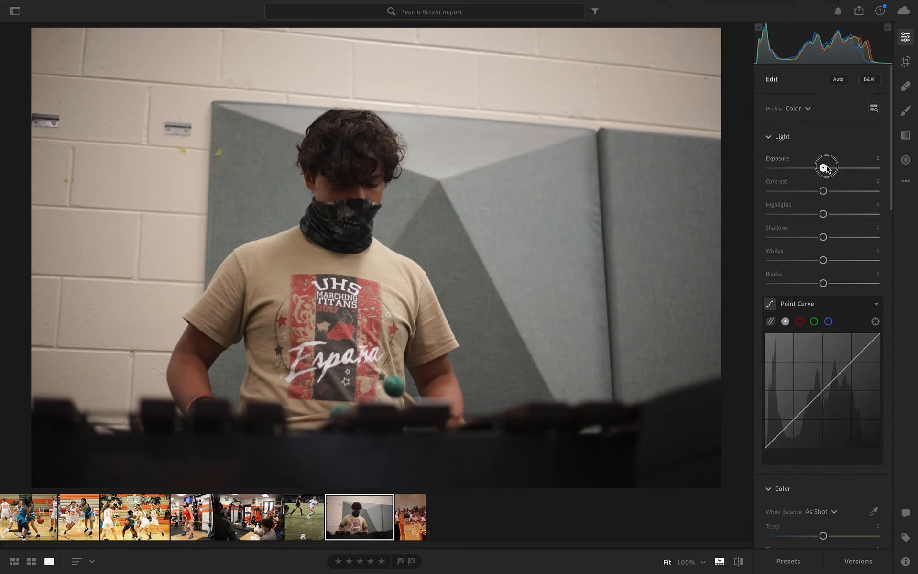
left_click_drag(824, 168, 831, 168)
left_click_drag(823, 237, 842, 239)
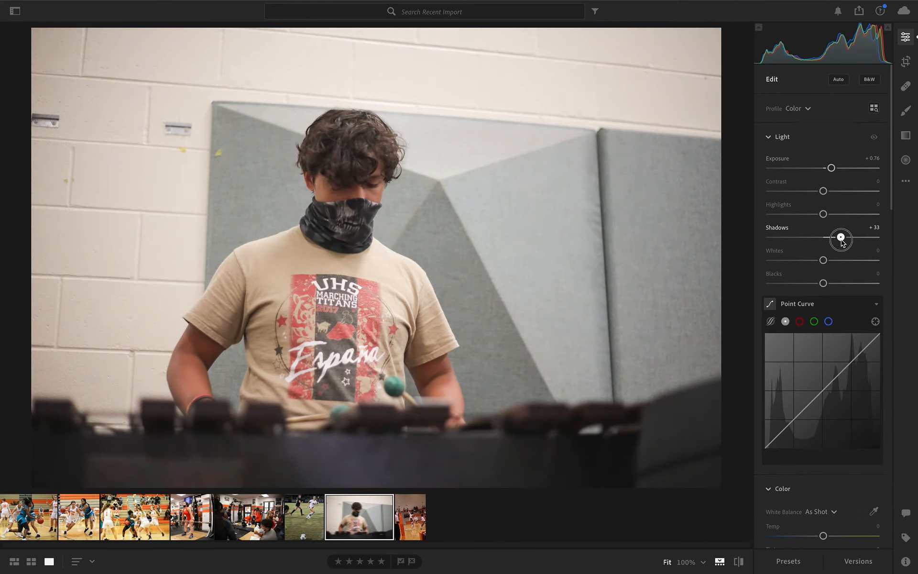
left_click_drag(823, 283, 828, 261)
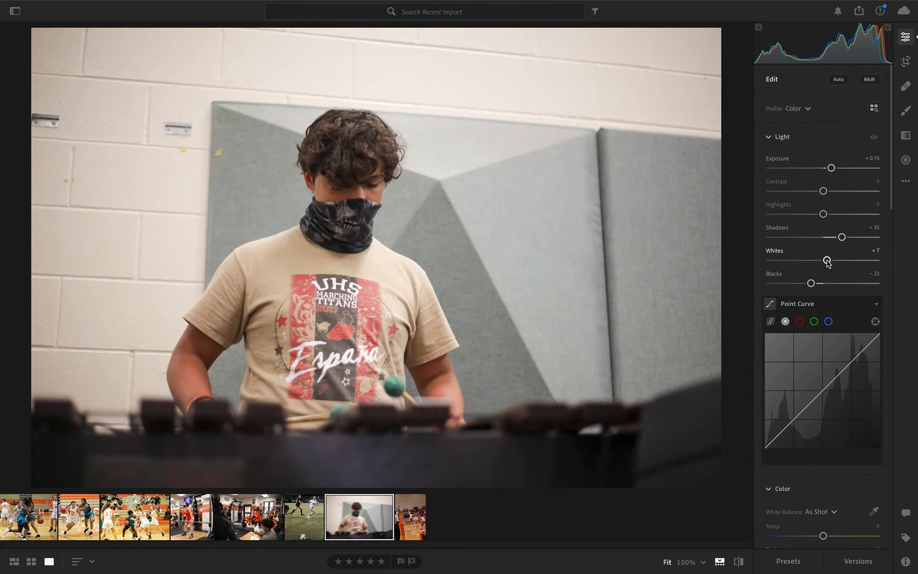
Step: Warm the percussionist photo slightly by setting its color temperature to +2
scroll(844, 219, "down", 3)
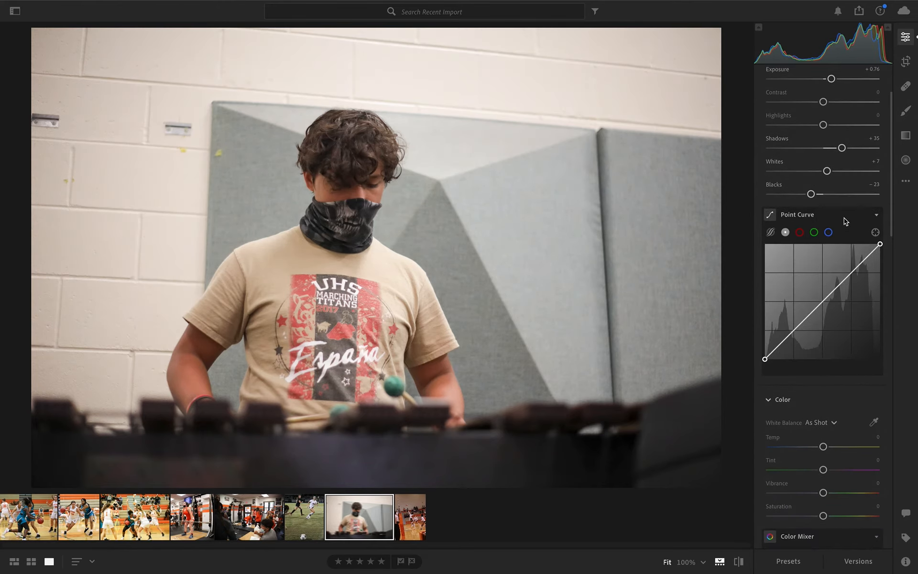
scroll(845, 218, "down", 4)
left_click_drag(824, 244, 827, 245)
scroll(797, 320, "down", 1)
Step: Compare the percussionist photo's edit with the original several times, finishing on the edited version
key("backslash")
key("backslash")
key("backslash")
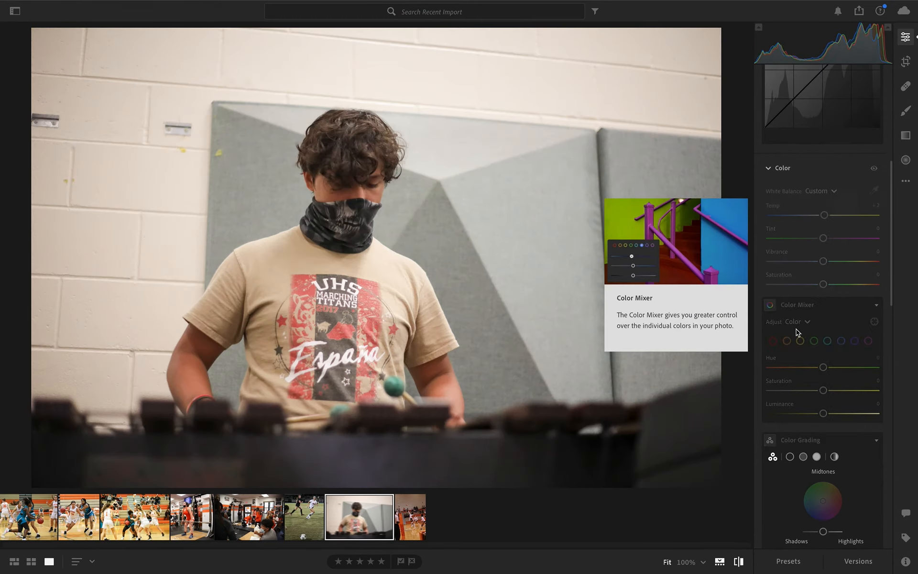
key("backslash")
key("backslash")
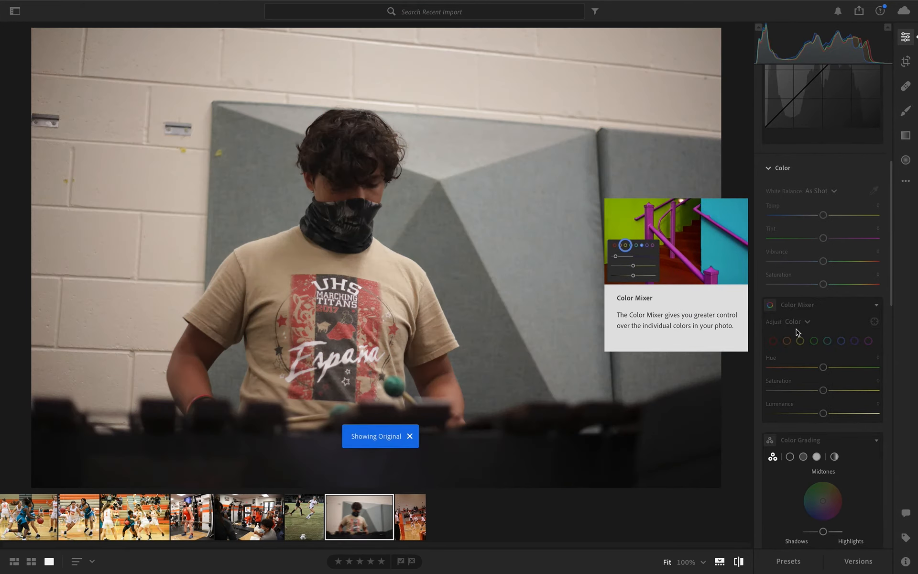
key("backslash")
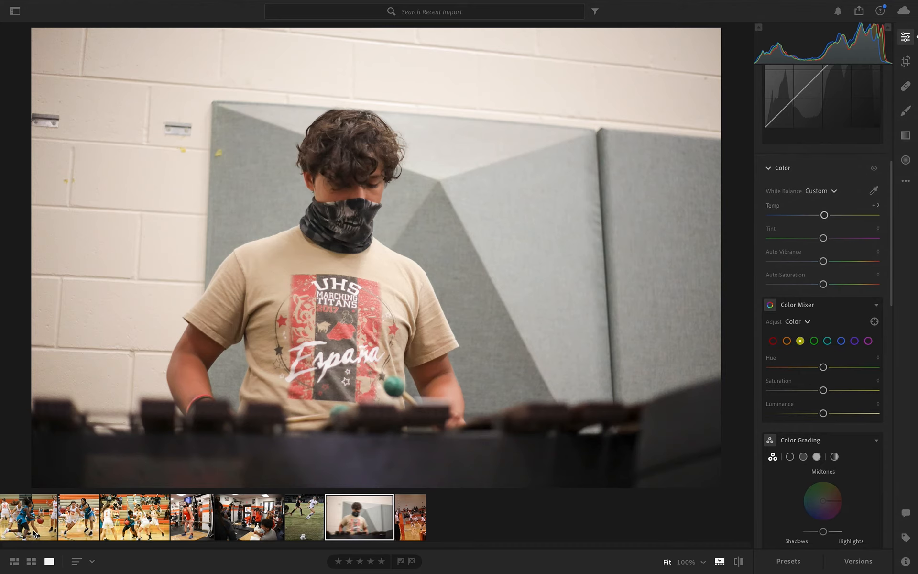
Step: Select the seven edited photos, leaving out the volleyball photo, and open the custom export settings for them
left_click(406, 535)
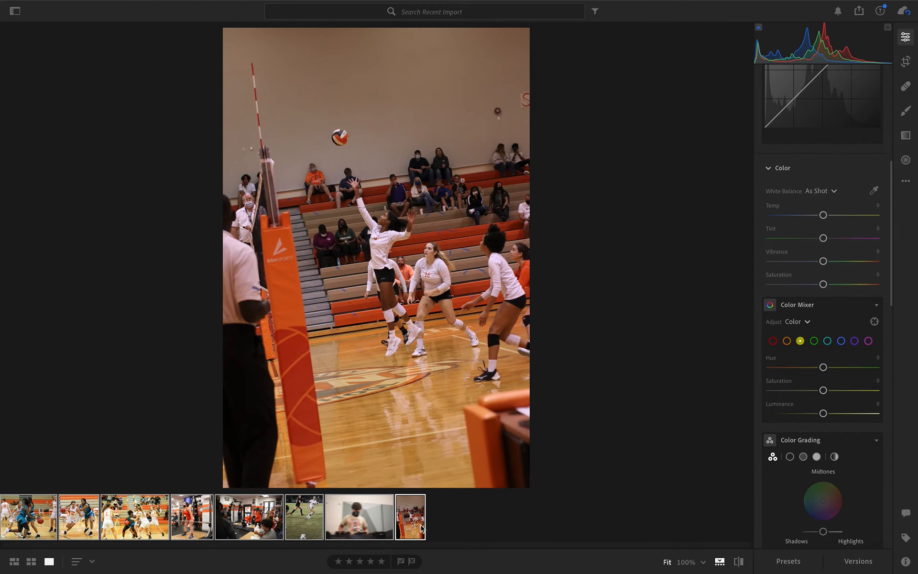
left_click(406, 530, "super")
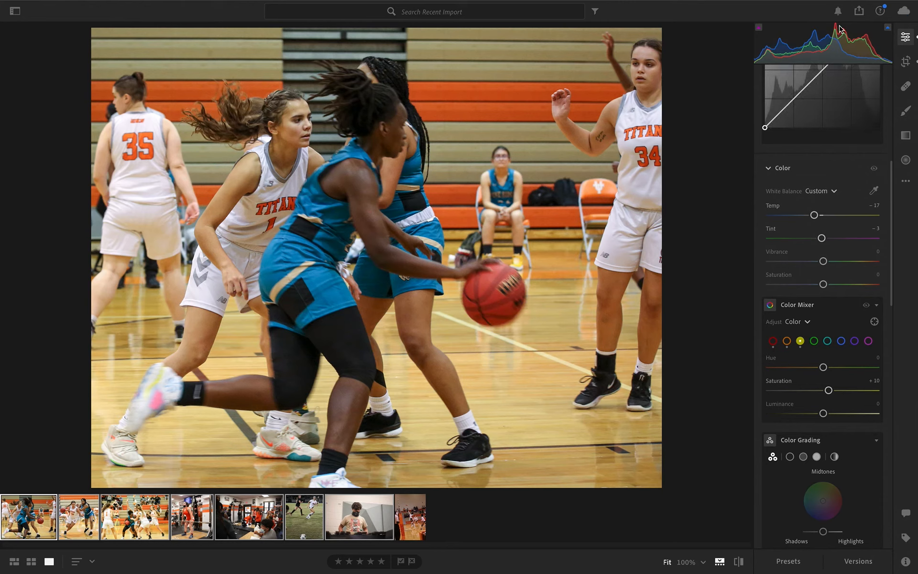
left_click(859, 10)
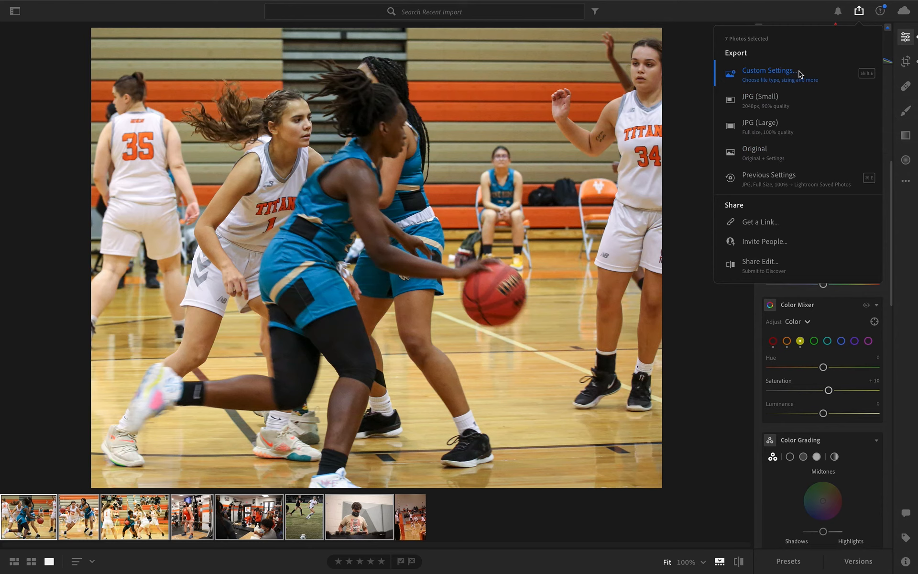
left_click(776, 79)
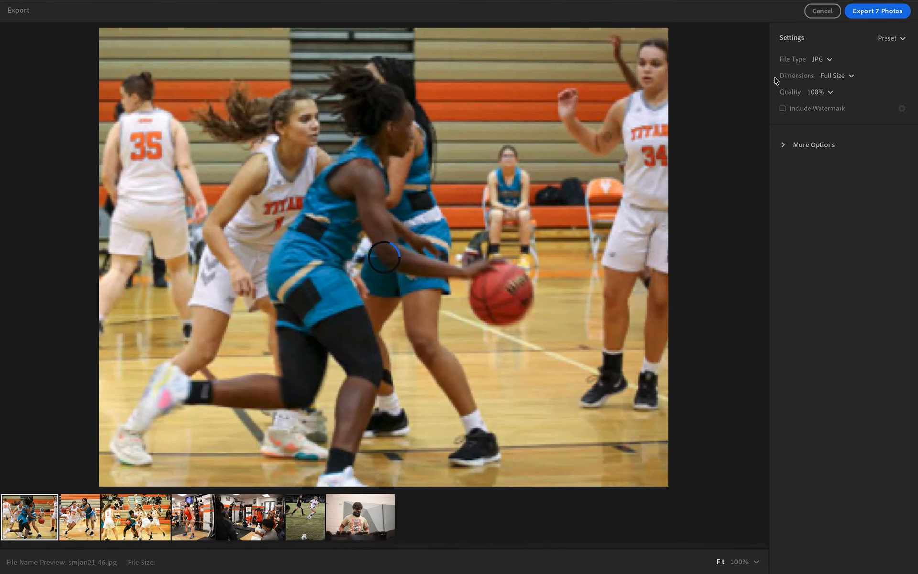
Step: Expand the additional export options and set the custom file name to WEEK 3 SPREAD with start number 1
left_click(783, 145)
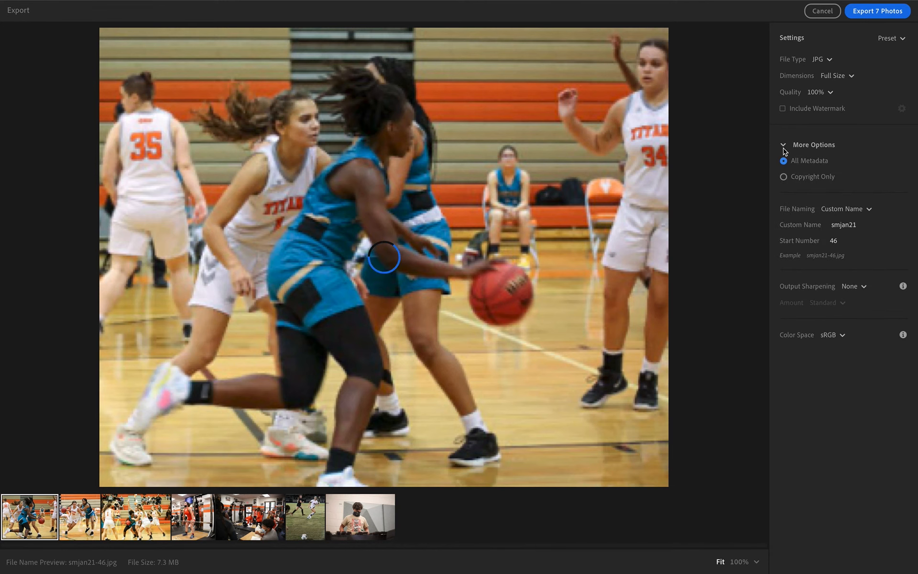
left_click(861, 224)
key("BackSpace")
type("we")
key("BackSpace")
key("BackSpace")
type("WEEK 3 SPREAD")
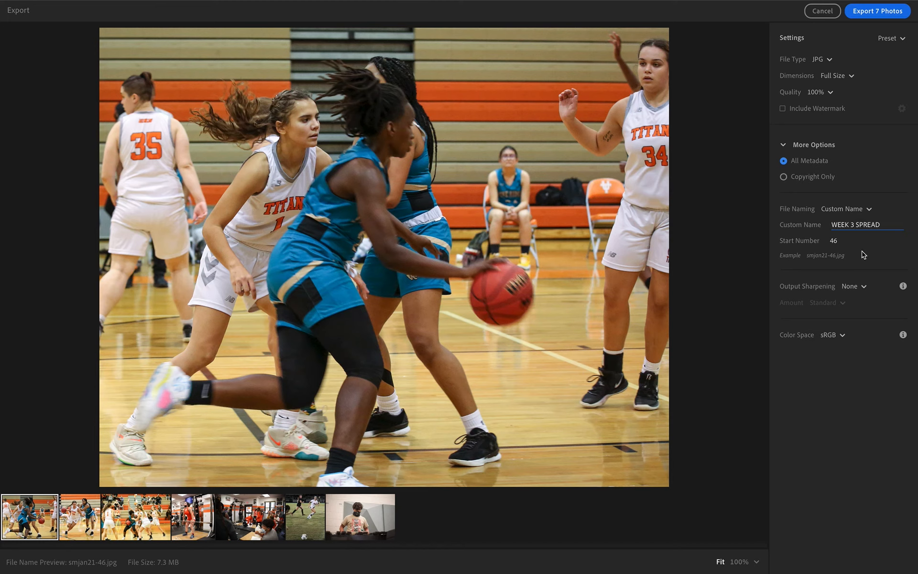
left_click(832, 242)
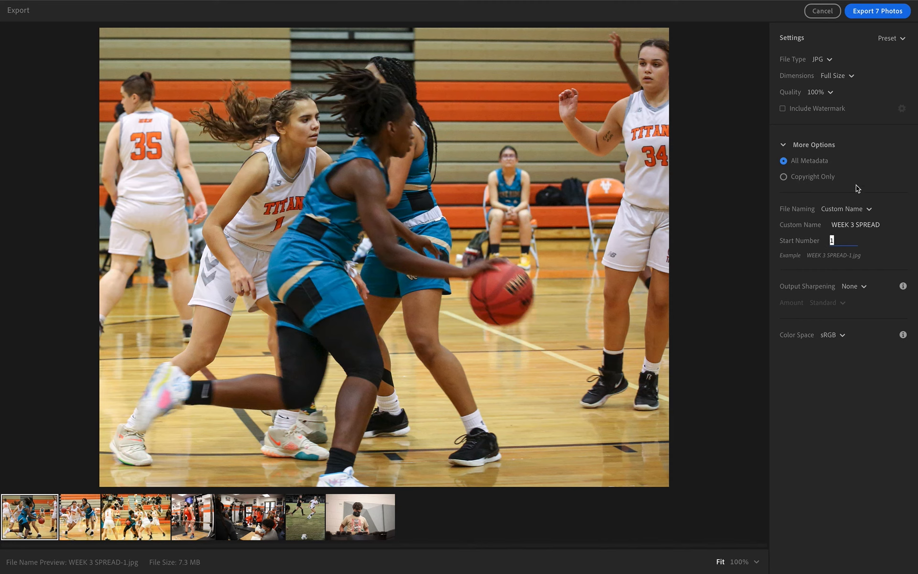
Step: Review the available export file types and color spaces, keeping JPG and sRGB
left_click(820, 62)
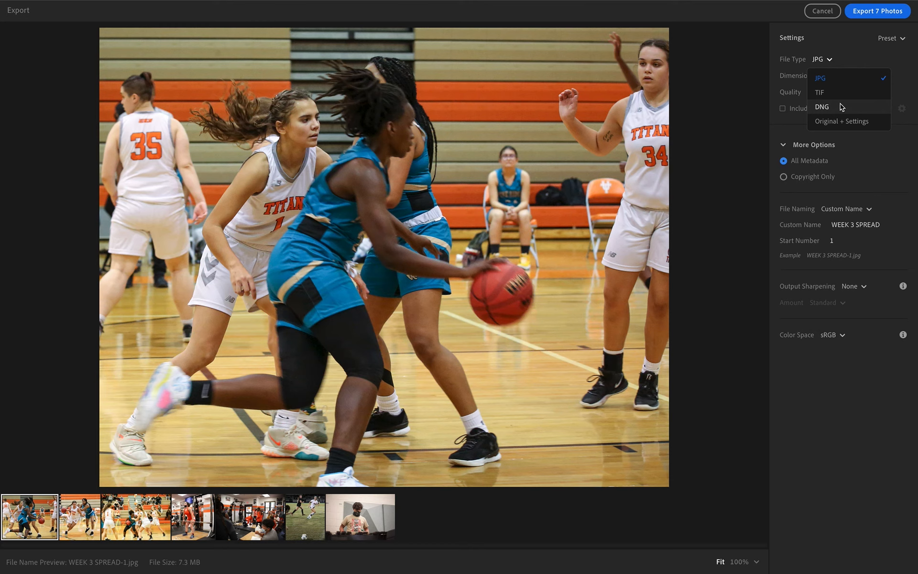
left_click(914, 64)
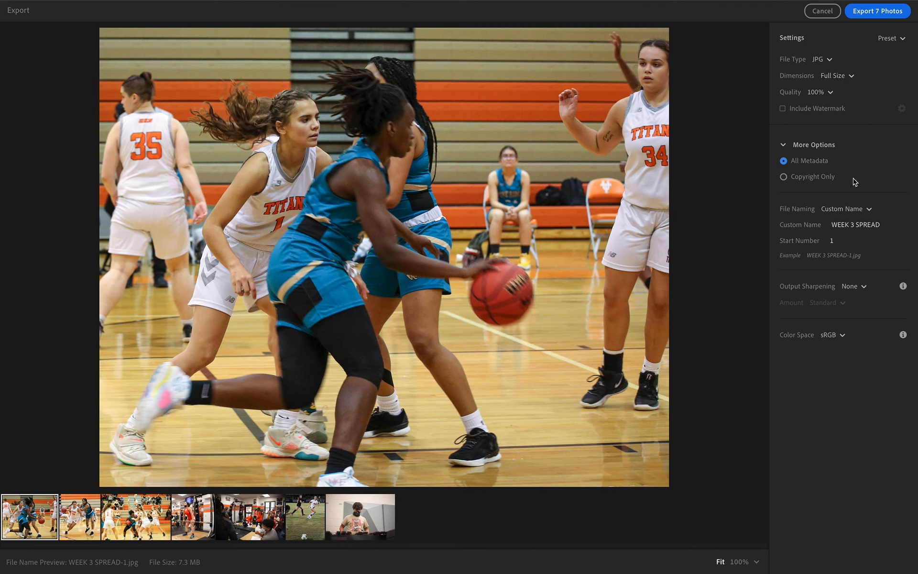
left_click(830, 337)
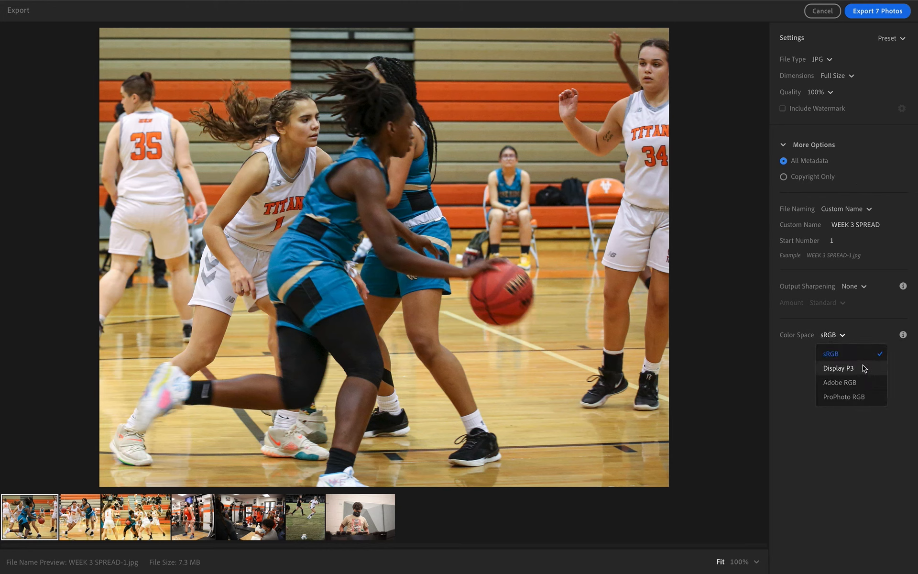
left_click(789, 362)
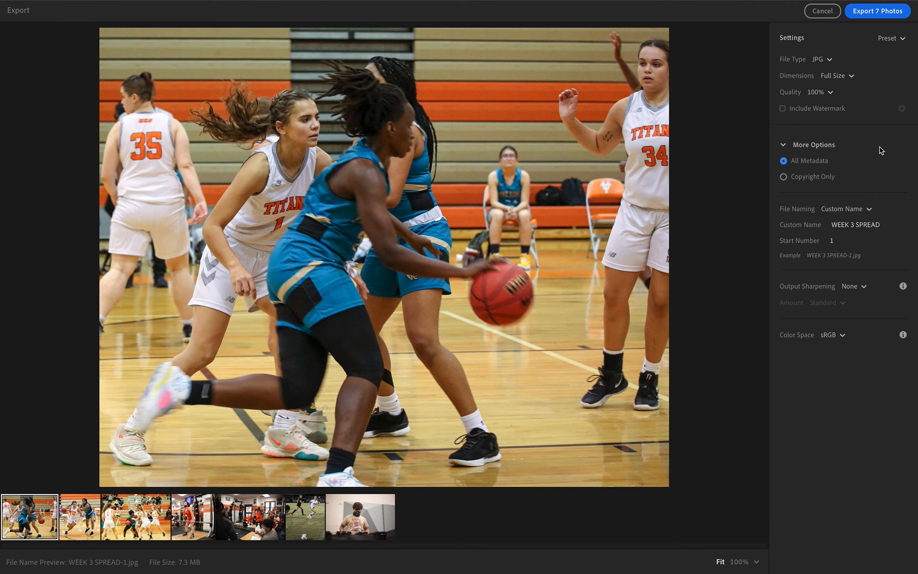
Step: Start exporting the seven photos to view the destination folder, and cancel both the folder selection and the export
left_click(884, 15)
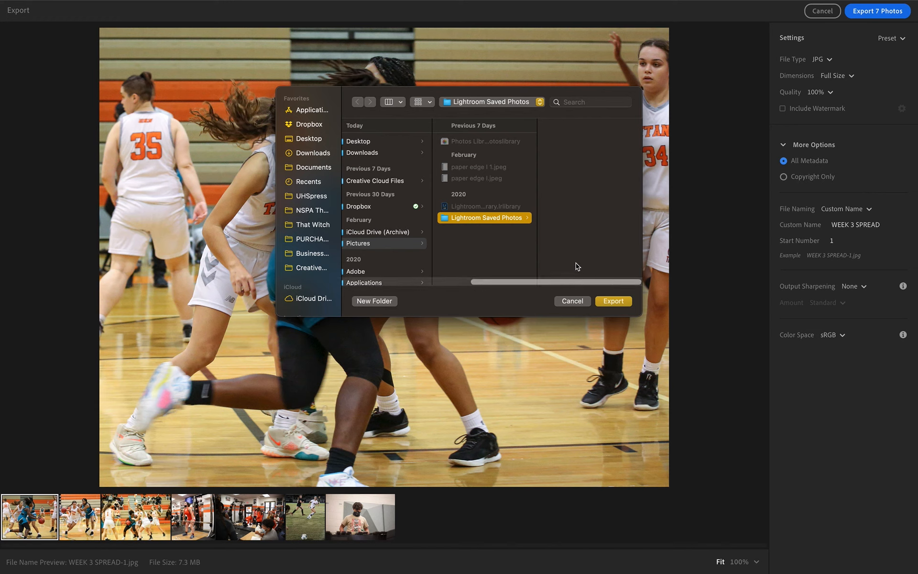
left_click(571, 301)
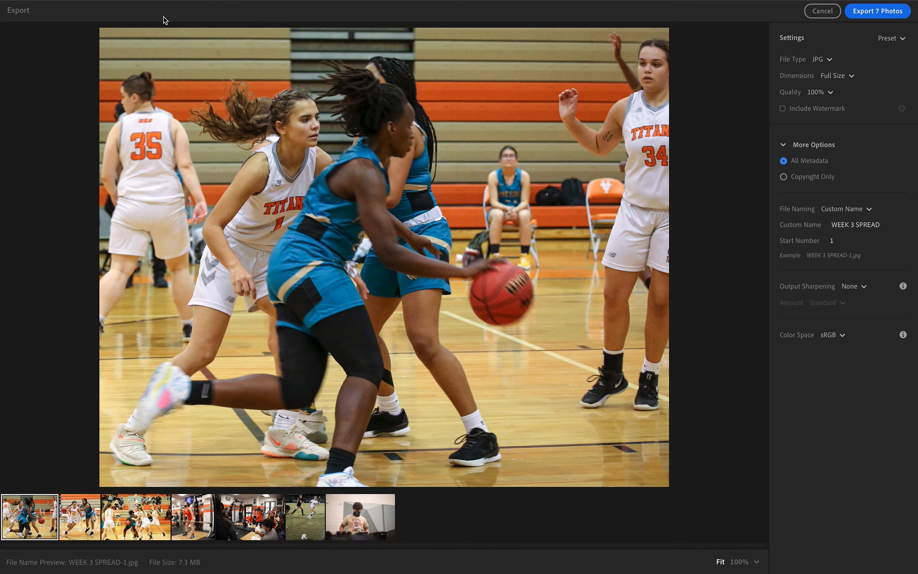
left_click(836, 24)
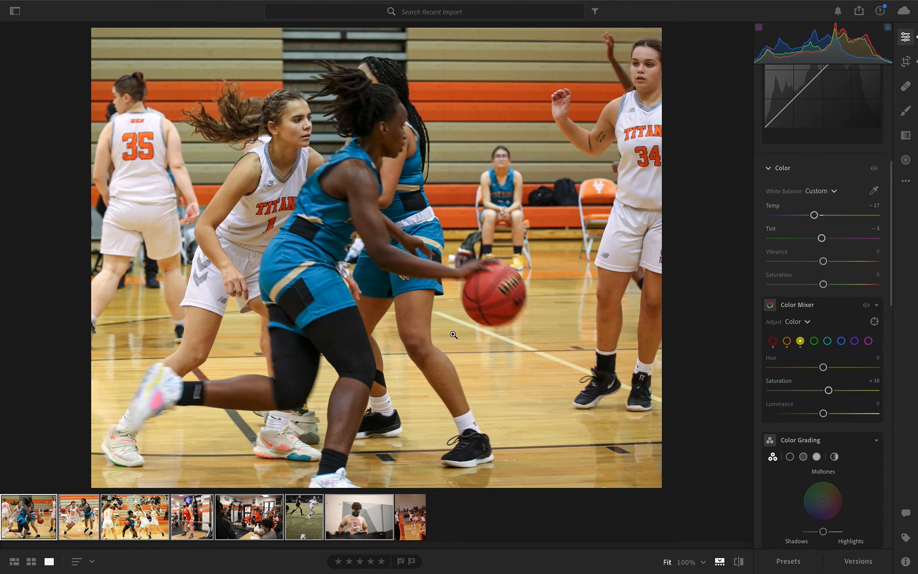
Step: Open the photo of the lifter in the orange singlet and compare its edit with the original twice
left_click(204, 518)
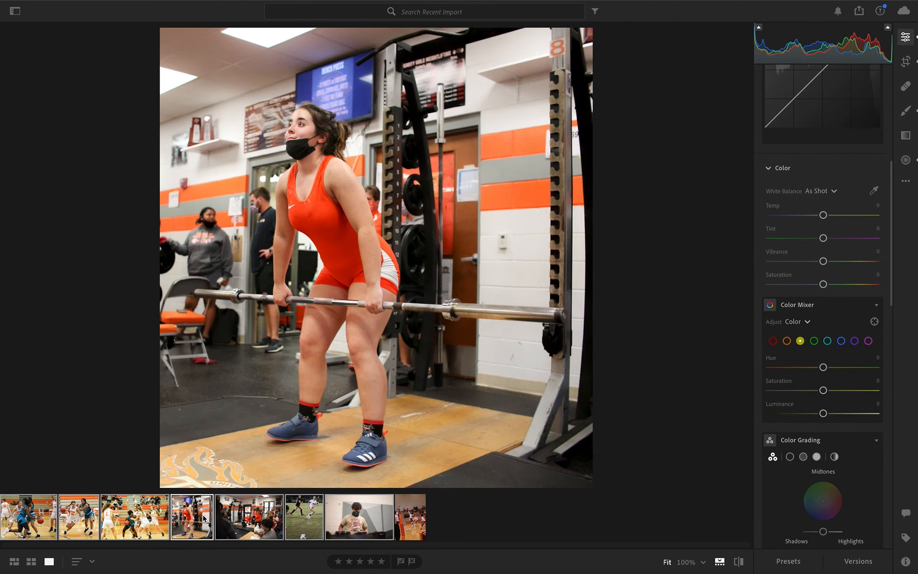
key("backslash")
key("backslash")
key("backslash")
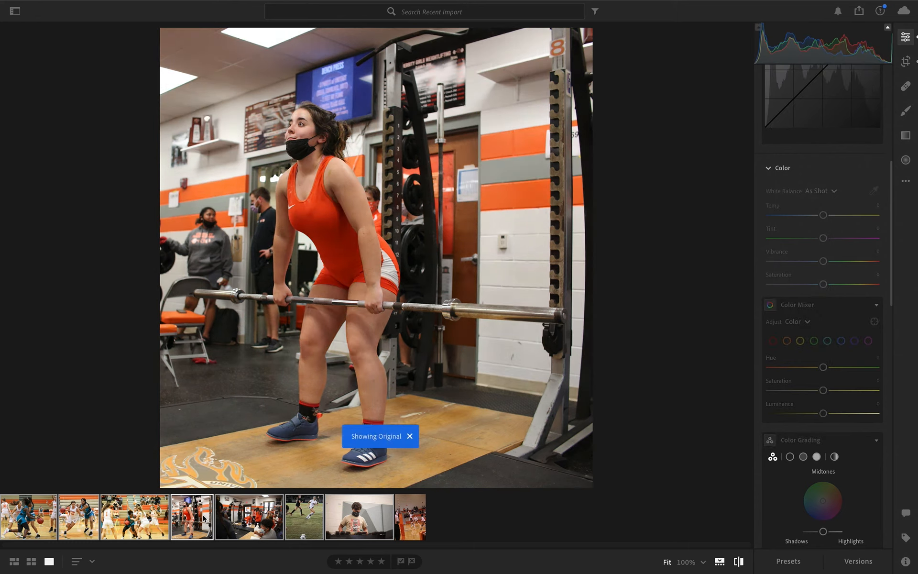
key("backslash")
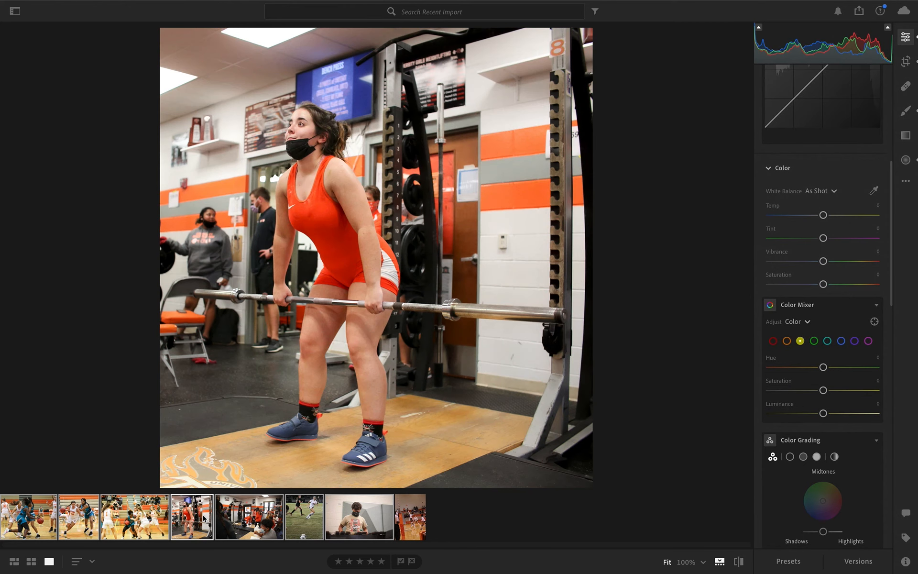